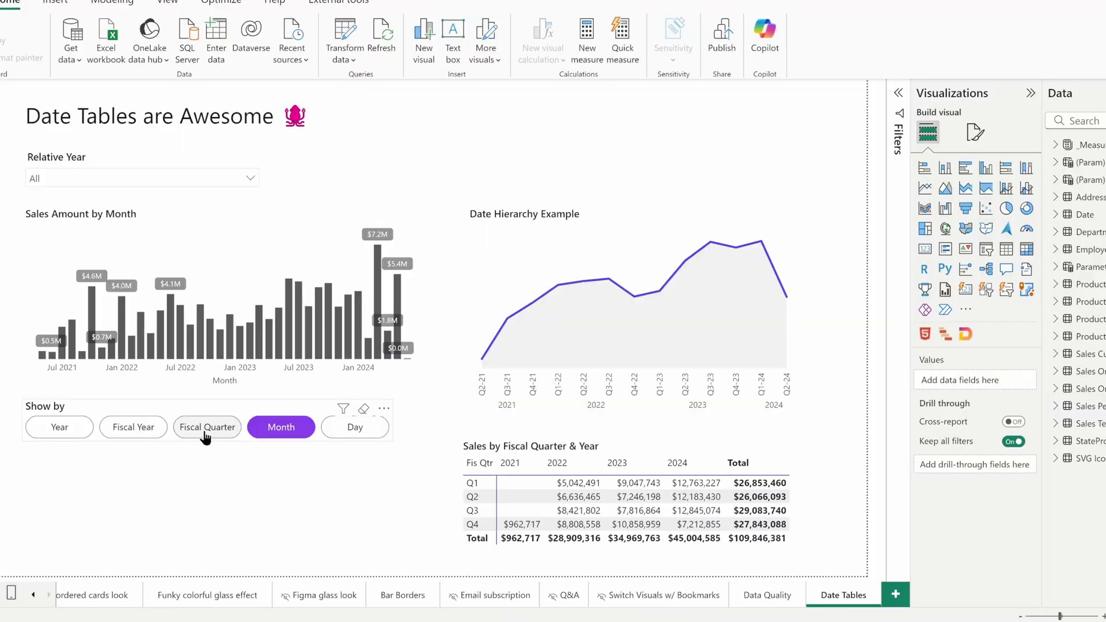
# - Switch the sales bar chart's grouping to Fiscal Year, and after that to Fiscal Quarter
pyautogui.click(206, 436)
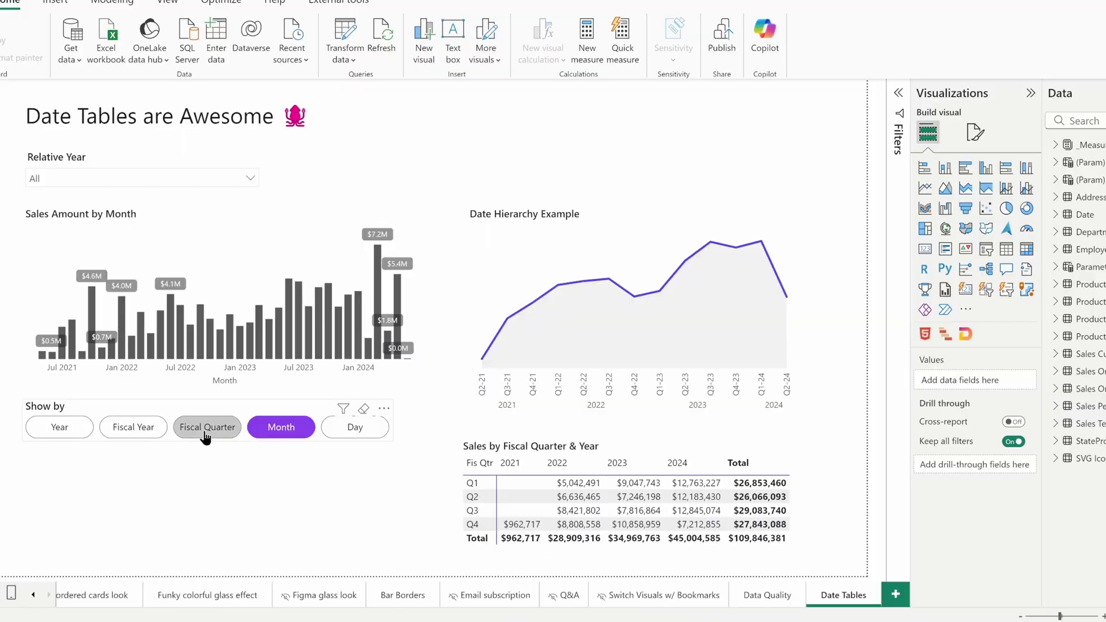
pyautogui.click(144, 435)
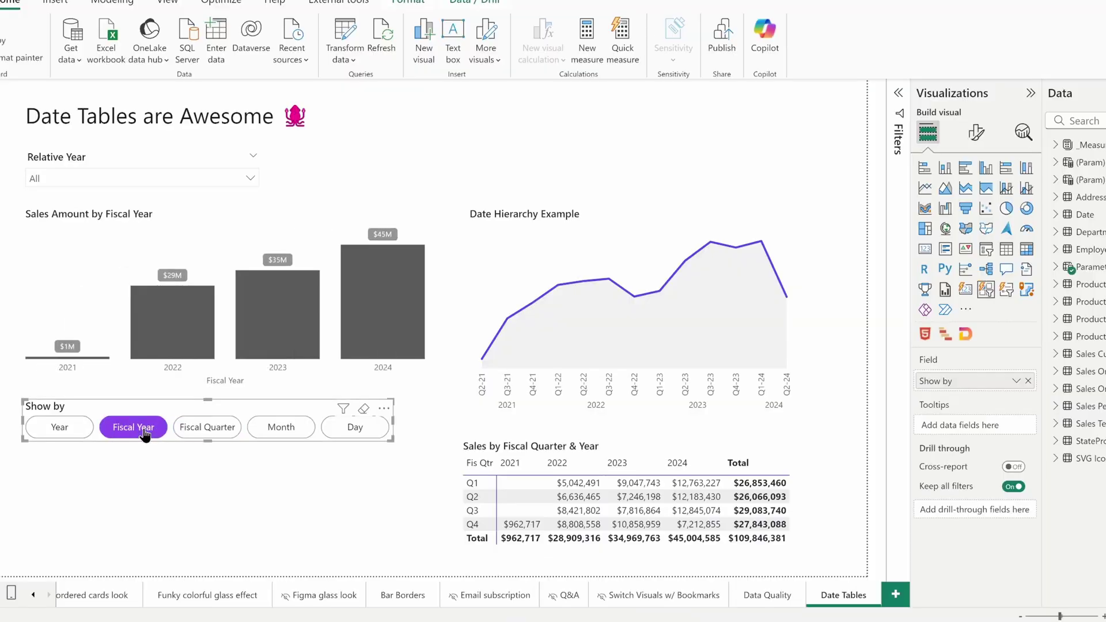
pyautogui.click(203, 431)
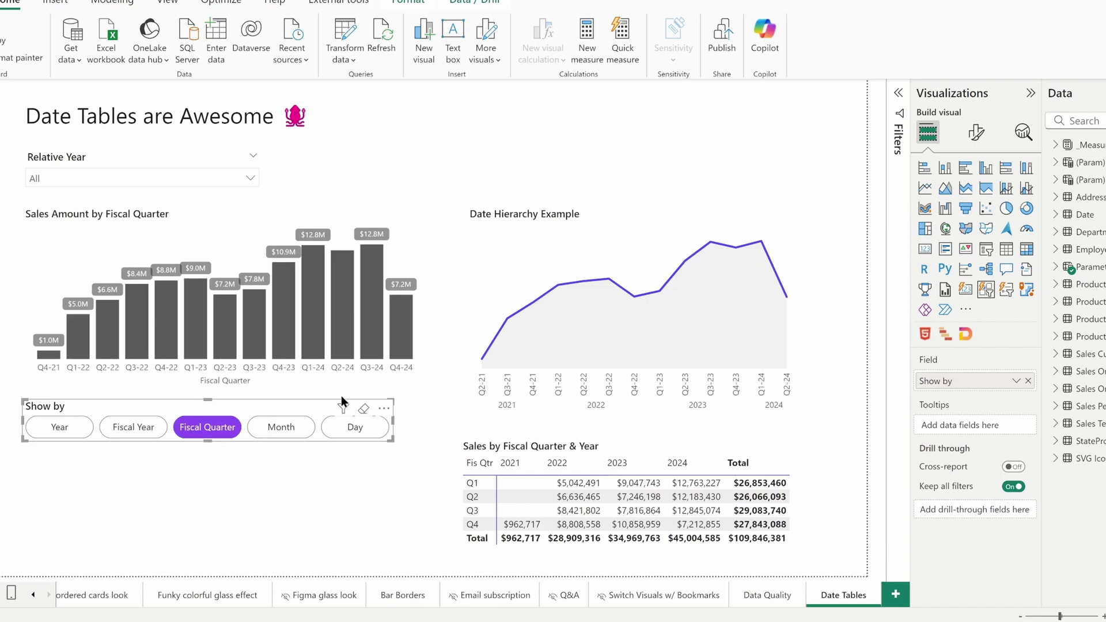
# - Cross-filter the report by the 2022 column of the Sales by Fiscal Quarter & Year matrix, and clear that selection
pyautogui.click(483, 498)
pyautogui.click(482, 498)
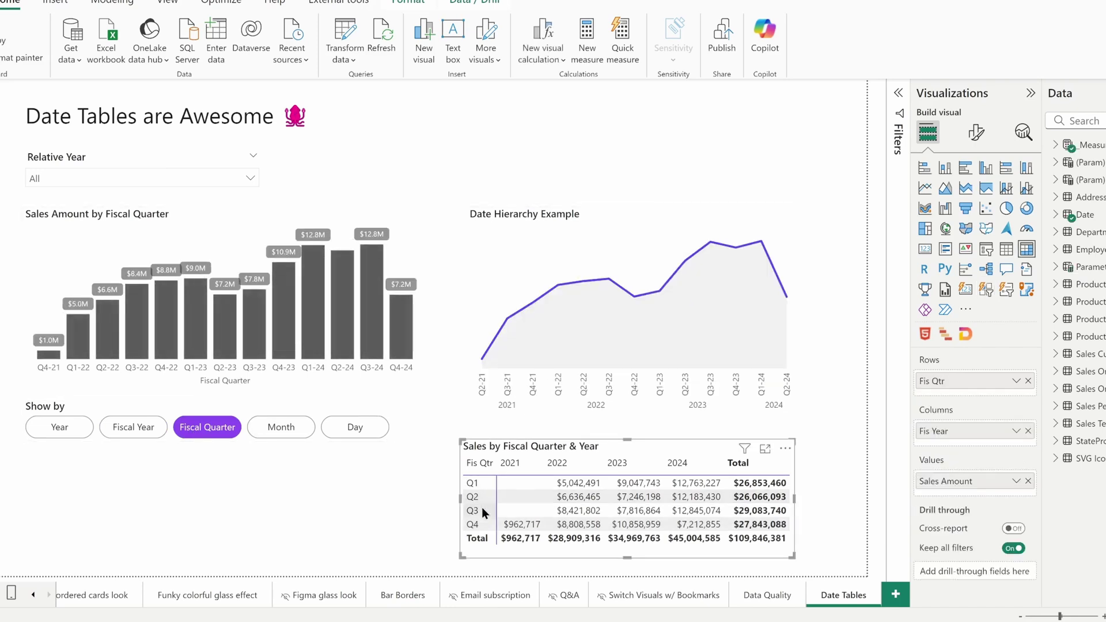
pyautogui.click(564, 464)
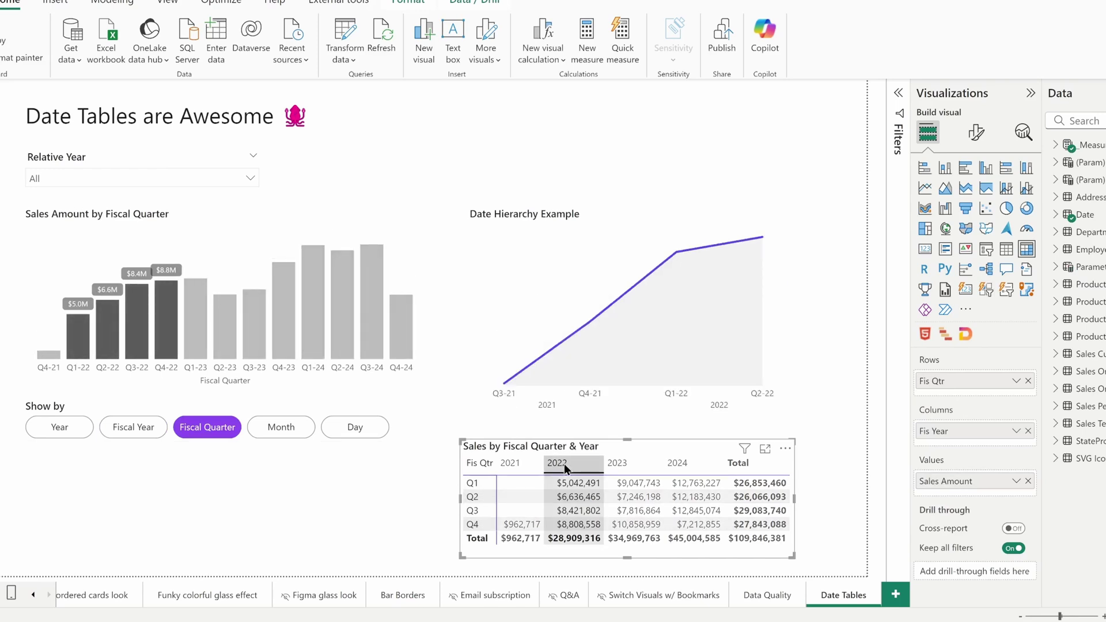
pyautogui.click(565, 464)
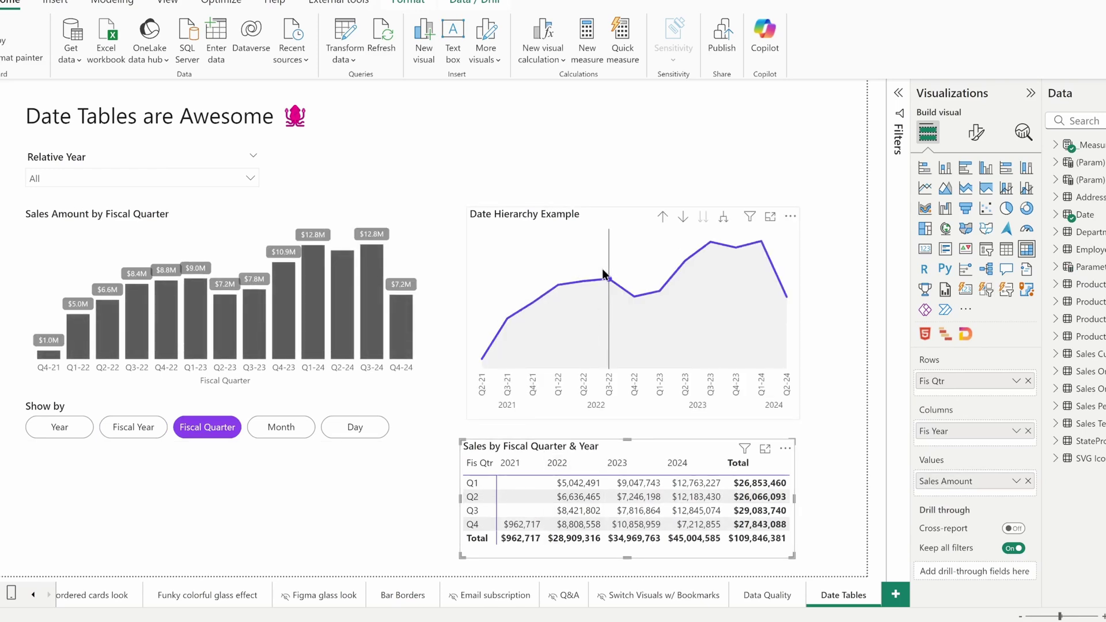
# - Drill the Date Hierarchy Example line chart up to year level and back down to month level
pyautogui.click(663, 217)
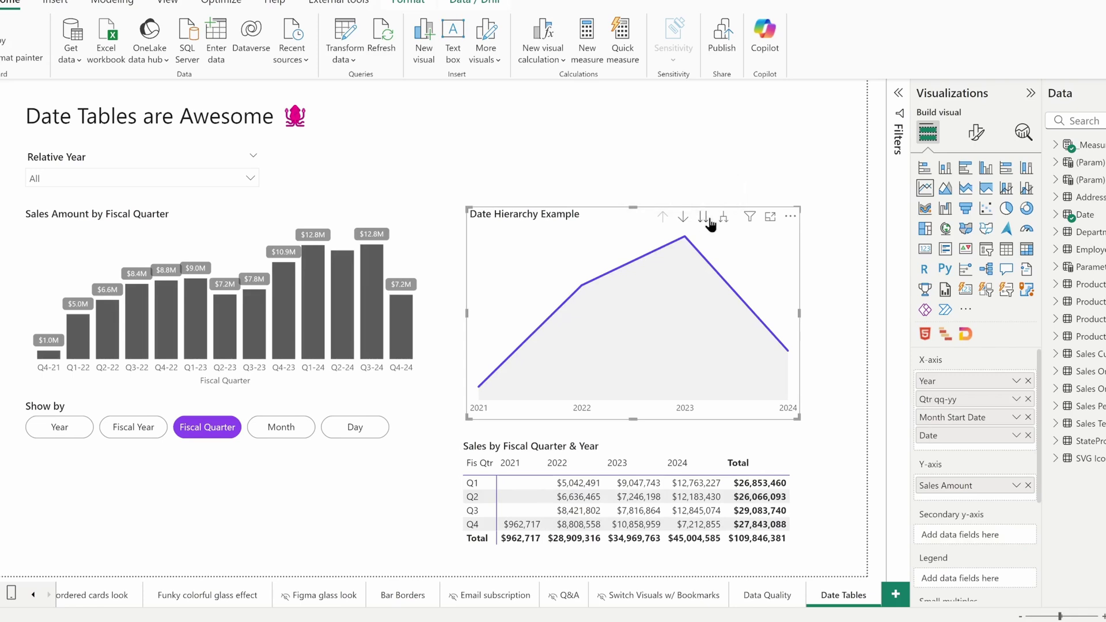
pyautogui.click(705, 219)
pyautogui.click(704, 219)
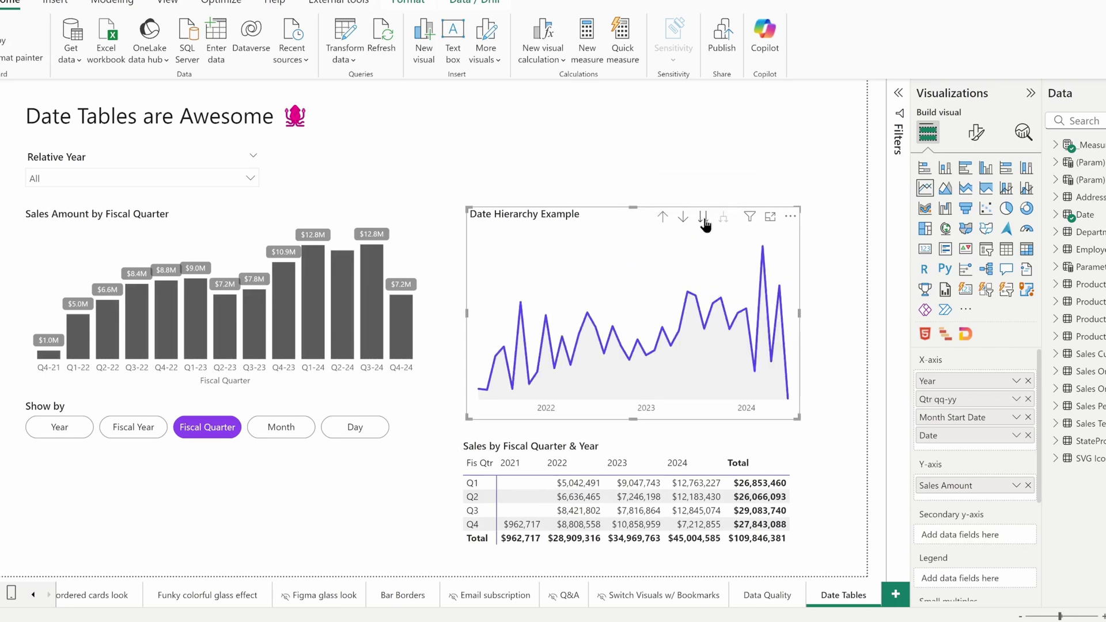
# - Filter the report by Relative Year to Current Year and Last Year
pyautogui.click(173, 177)
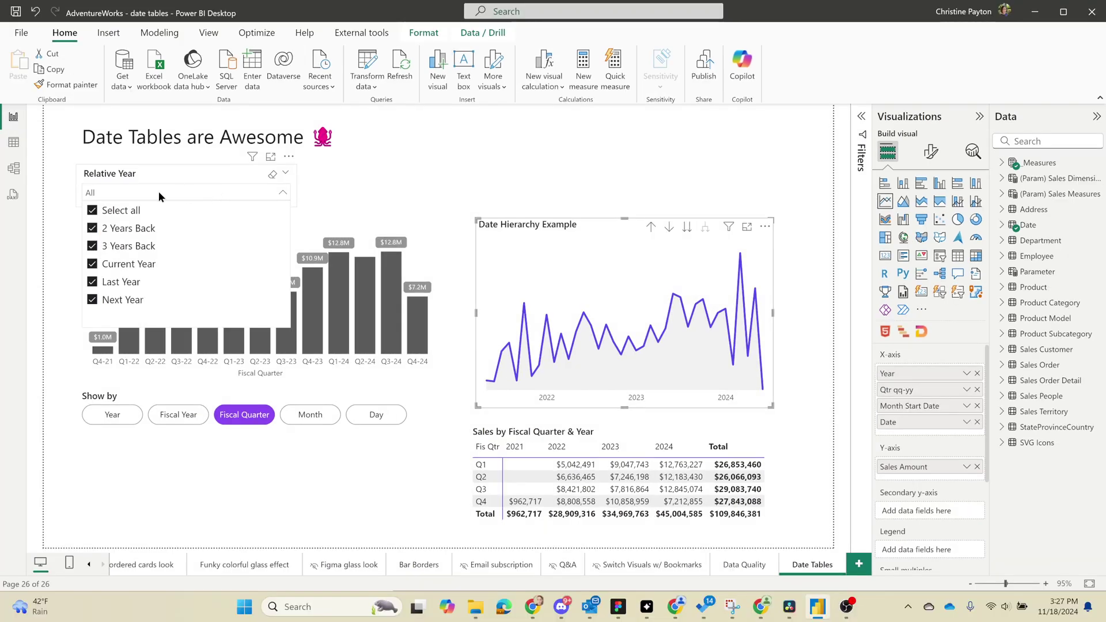
pyautogui.click(92, 210)
pyautogui.click(92, 264)
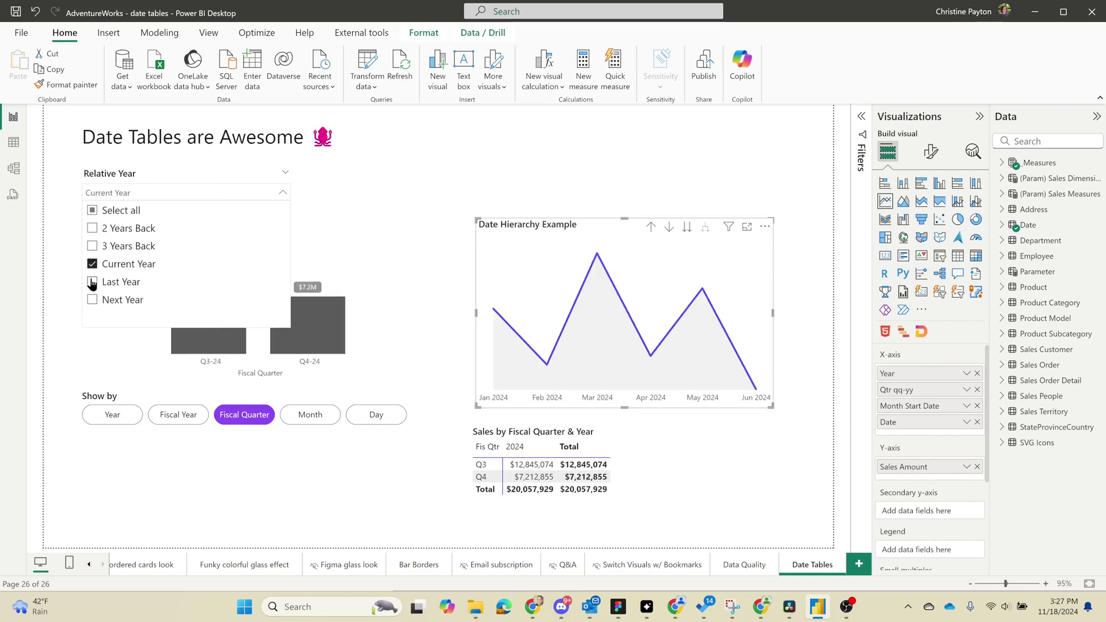
pyautogui.click(93, 282)
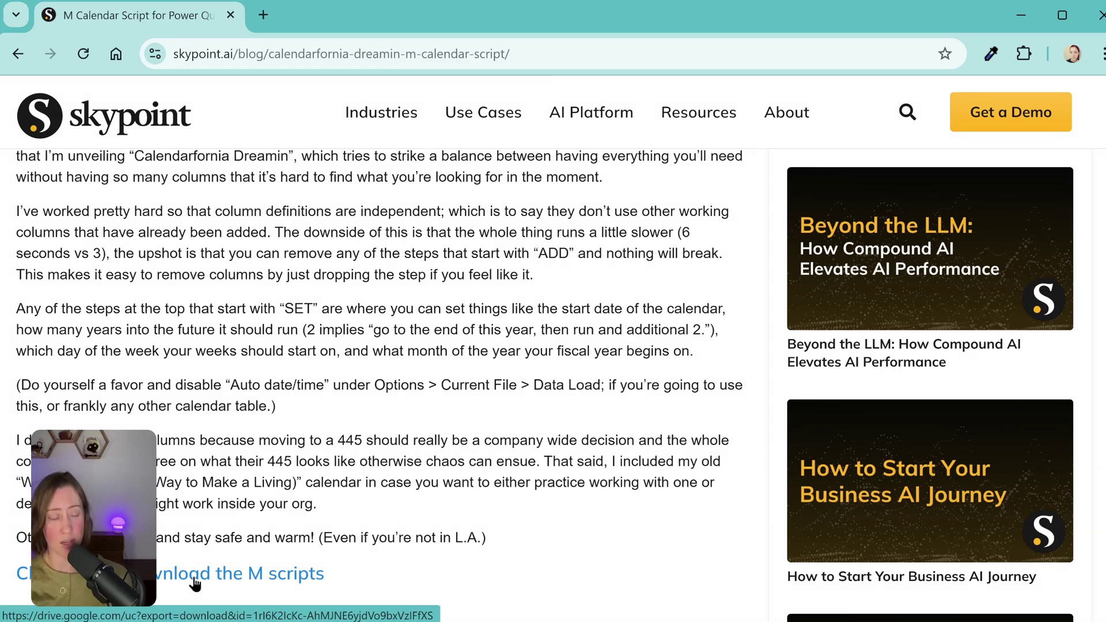
# - Download the M scripts archive Calendarfornia Dreamin 06012021.zip from the blog page and extract all its contents in Downloads
pyautogui.click(194, 584)
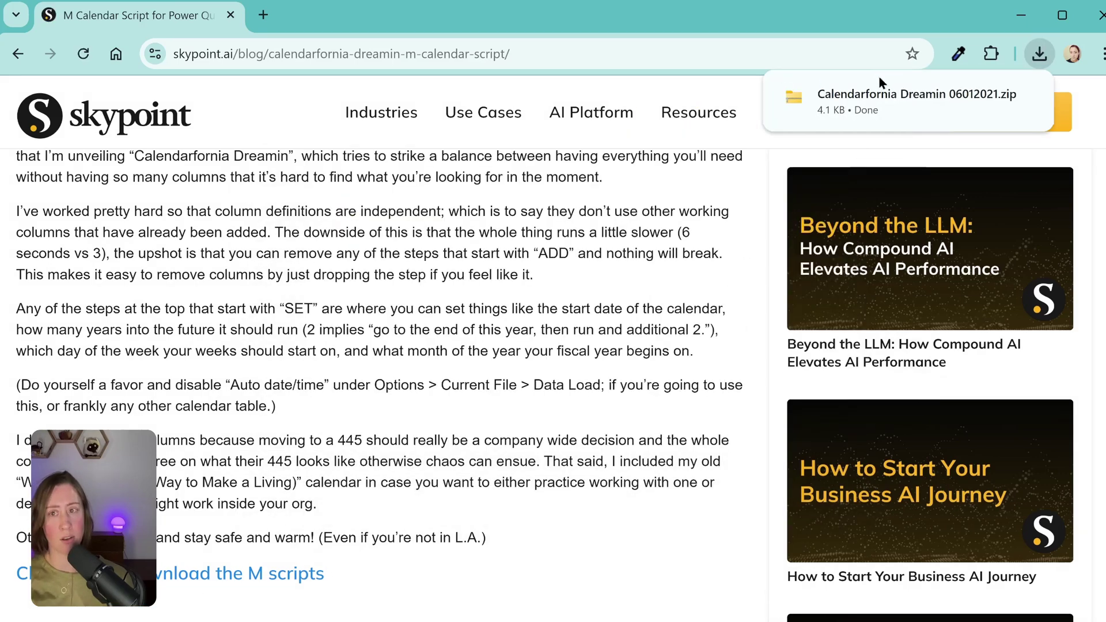
pyautogui.click(990, 96)
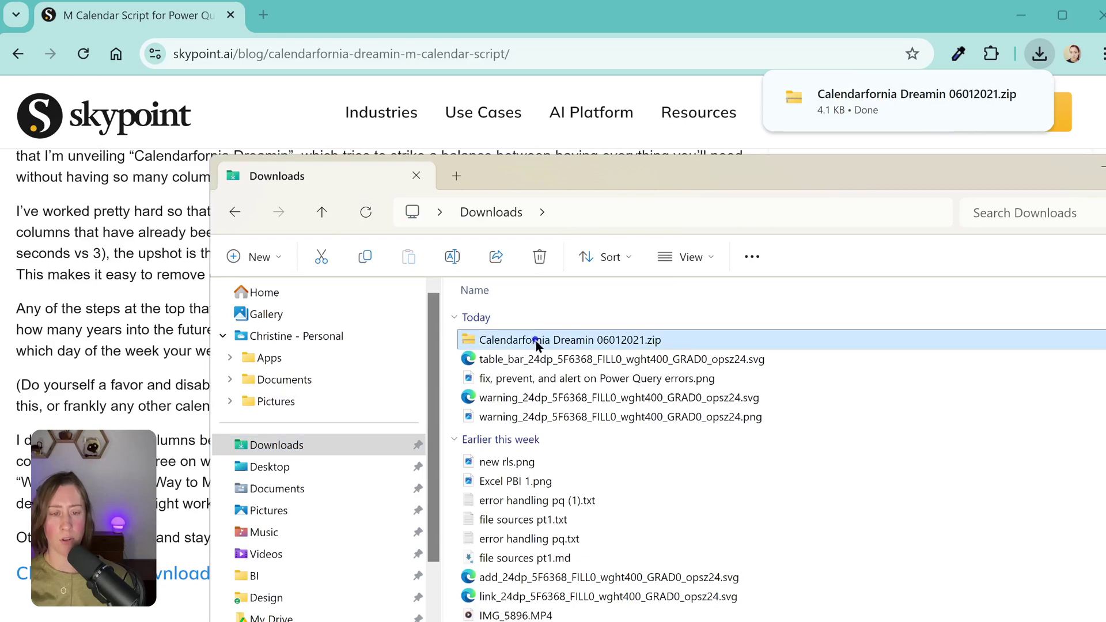
pyautogui.rightClick(539, 342)
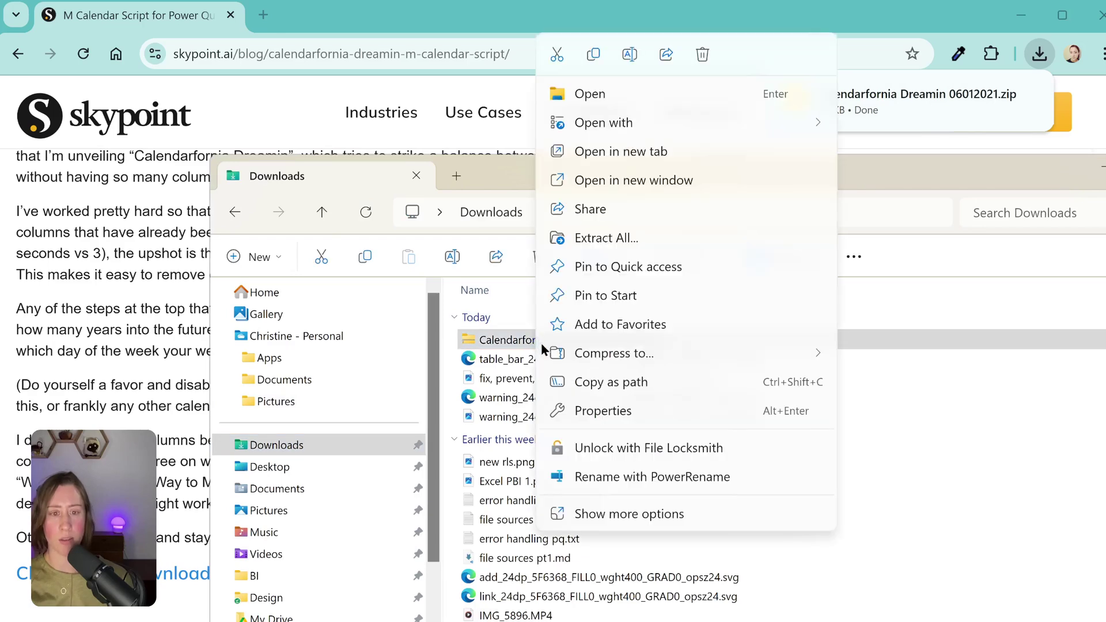
pyautogui.click(606, 238)
pyautogui.click(804, 538)
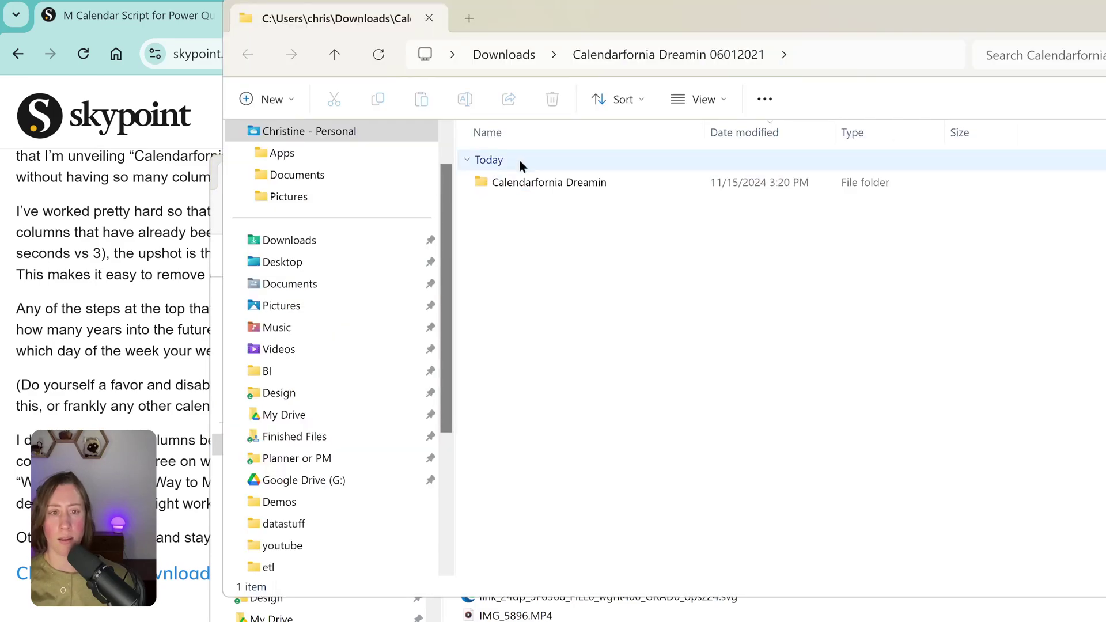
# - Open Calendarfornia Dreamin 2021-01-19 1544.txt from the extracted folder and copy the entire script
pyautogui.doubleClick(521, 182)
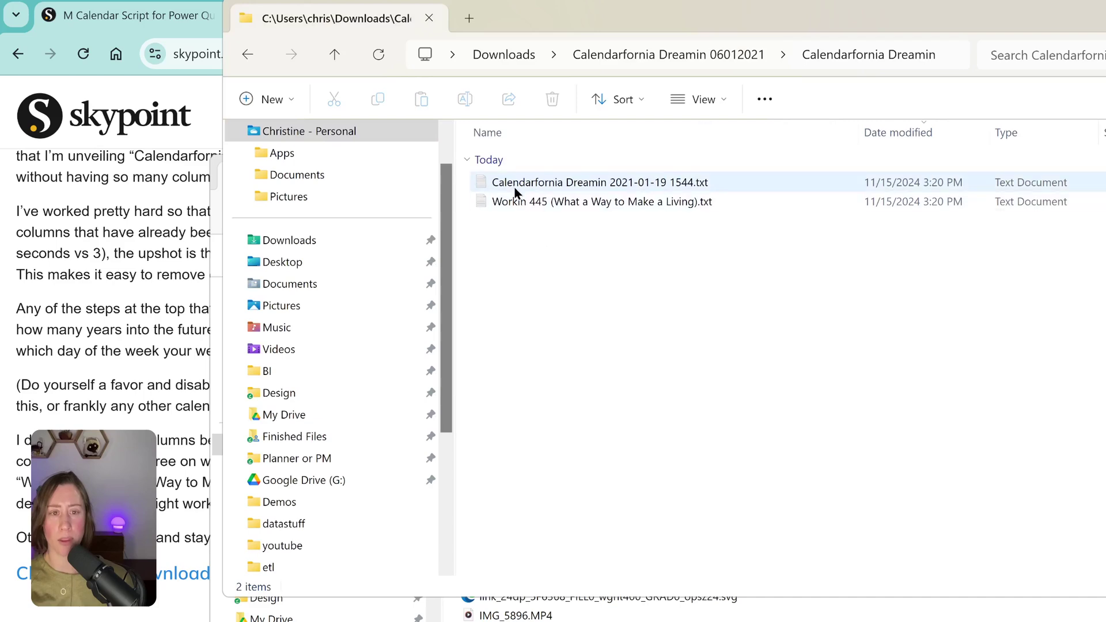
pyautogui.doubleClick(514, 185)
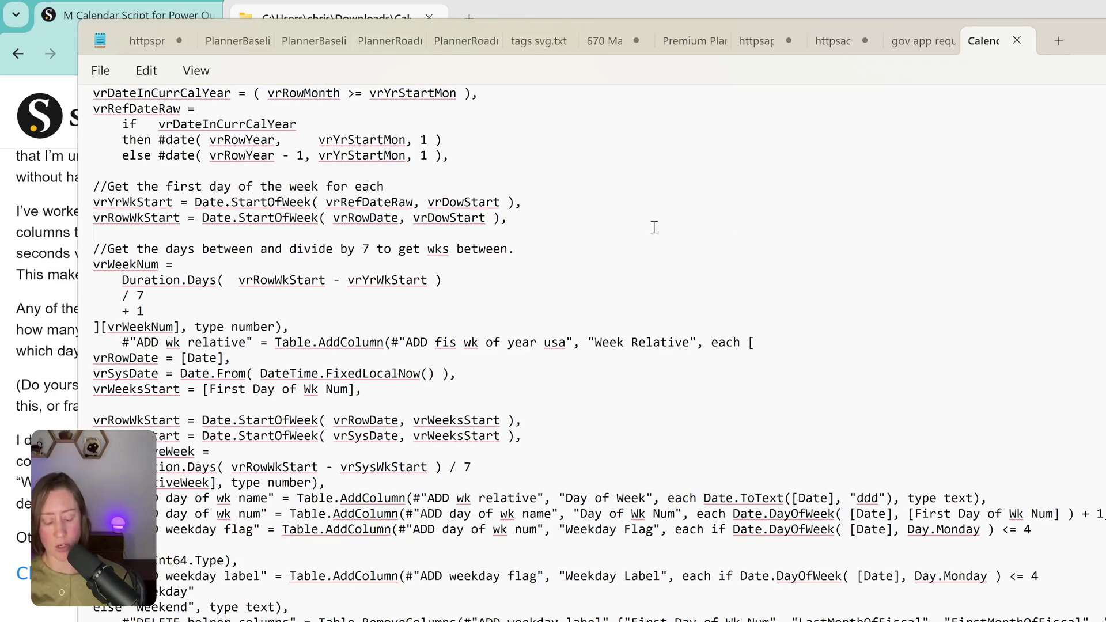
pyautogui.hotkey('ctrl', 'a')
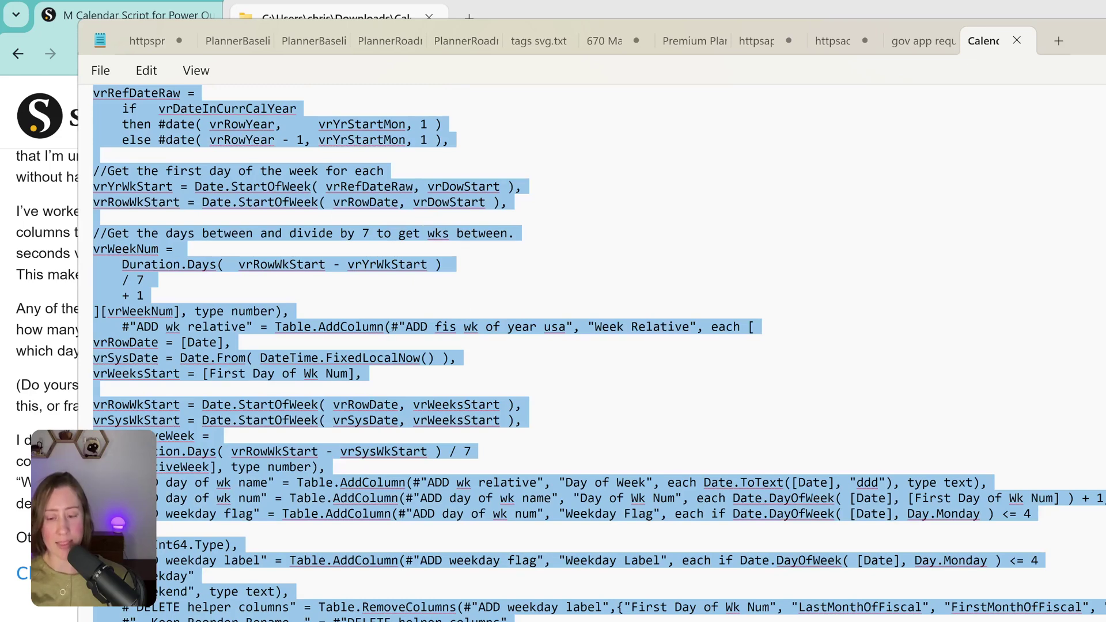
# - Switch to Power BI Desktop with the AdventureWorks - date tables - start report and create a blank query
pyautogui.moveTo(858, 621)
pyautogui.click(863, 602)
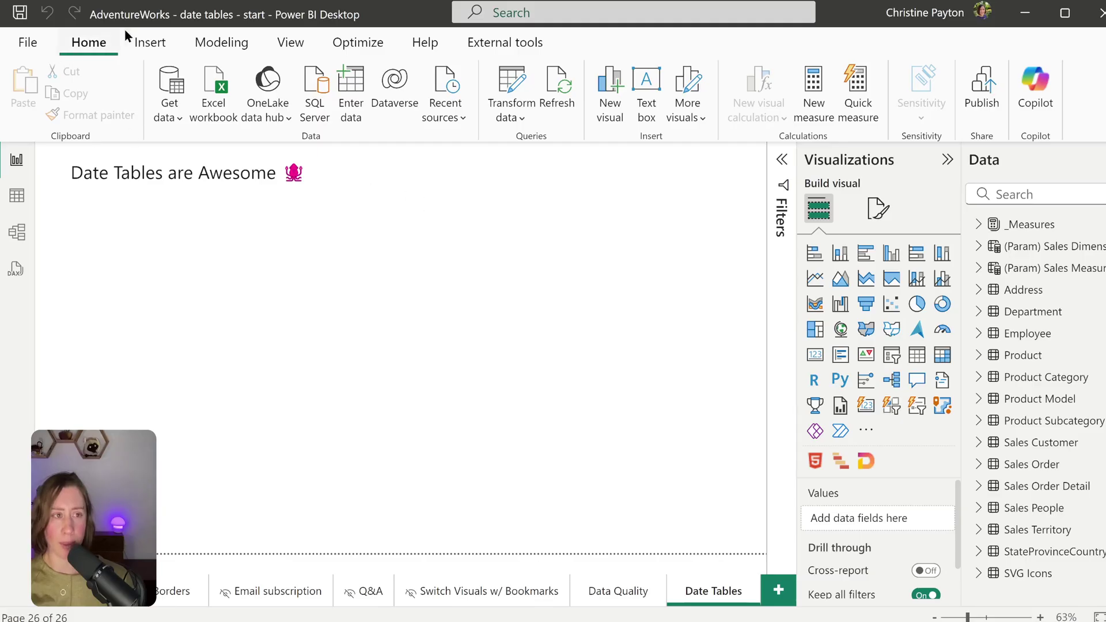
pyautogui.click(174, 114)
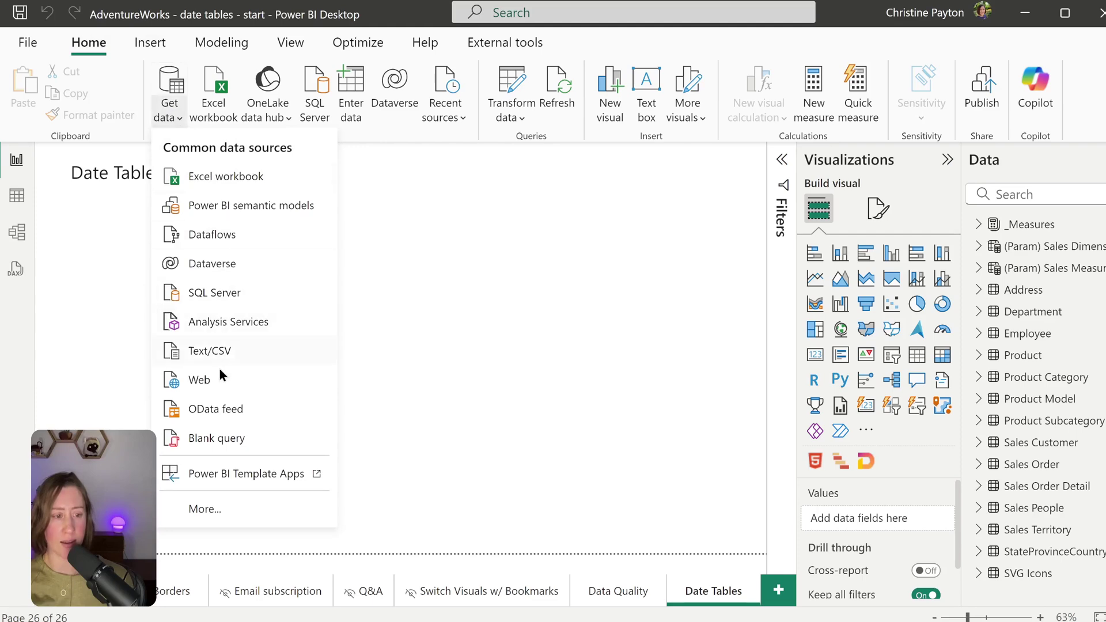
pyautogui.click(218, 441)
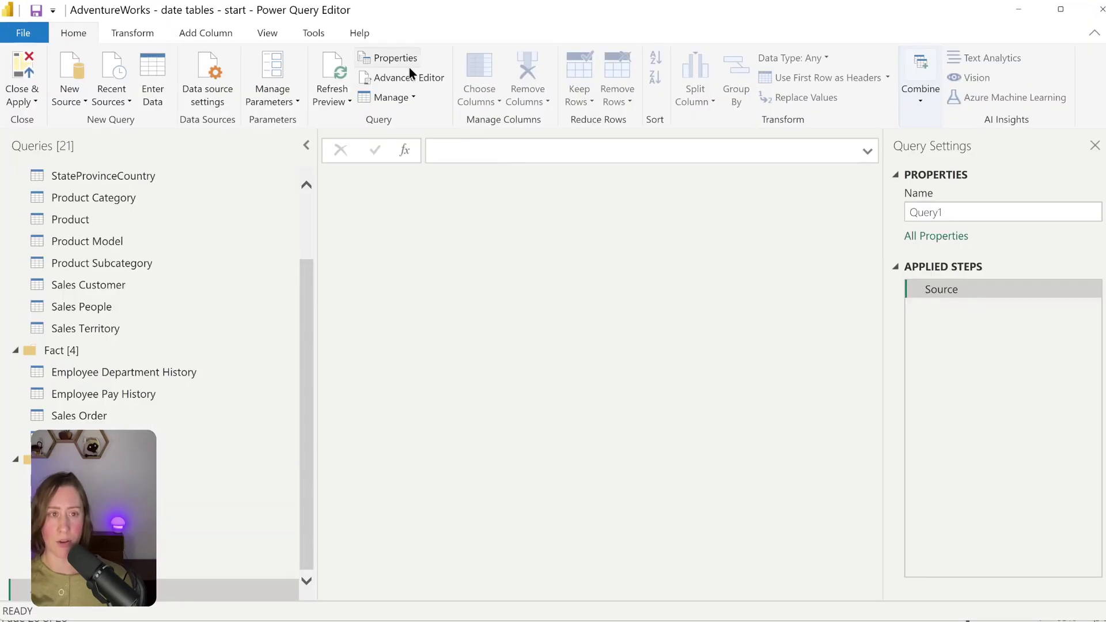
# - Replace the blank query's whole code with the copied calendar M script in the Advanced Editor and apply it
pyautogui.click(407, 72)
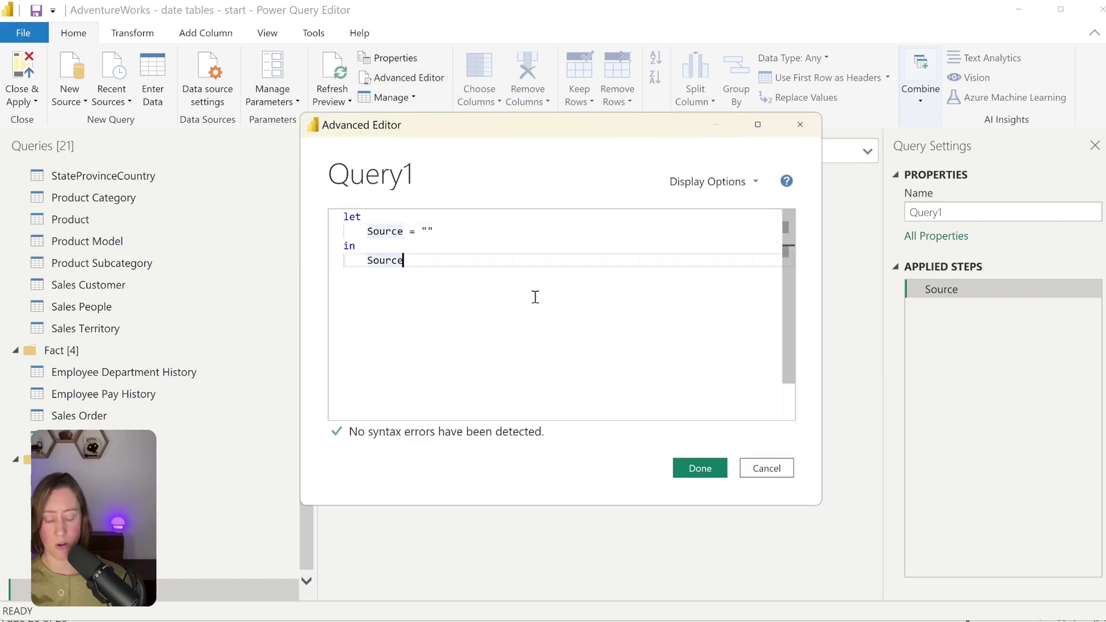
pyautogui.hotkey('ctrl', 'a')
pyautogui.hotkey('ctrl', 'v')
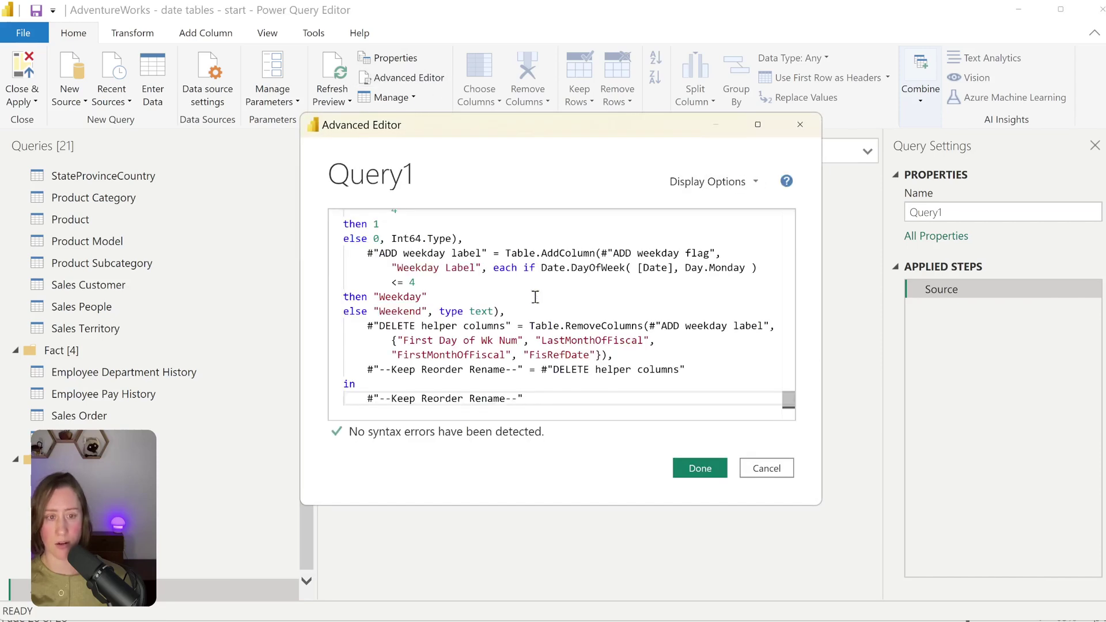
pyautogui.click(714, 468)
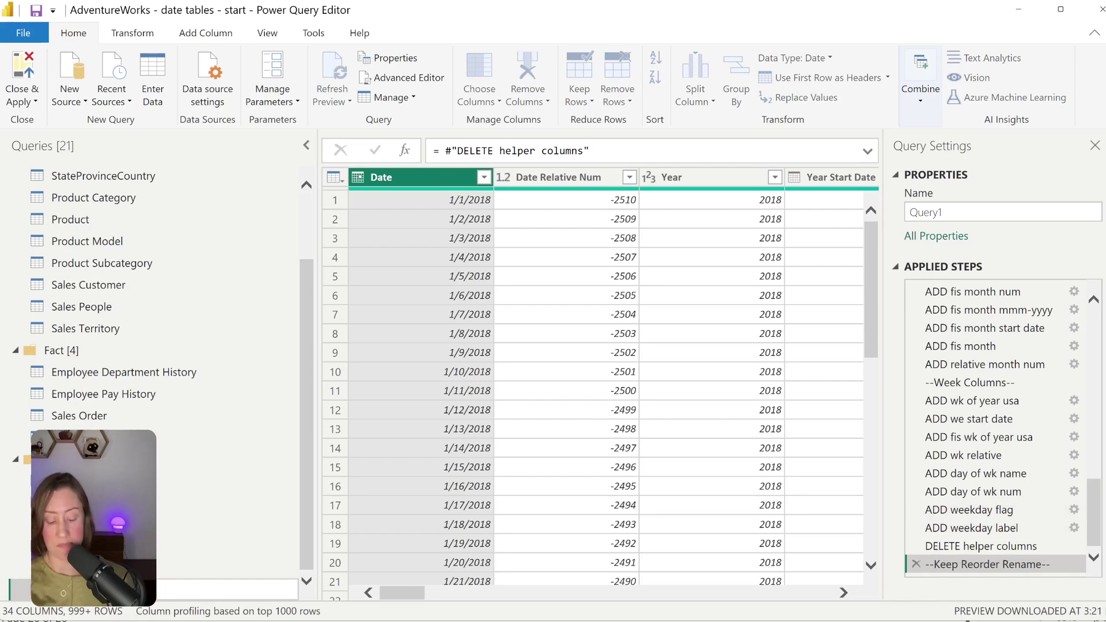
# - Rename the query as Date and look through its calendar columns as far as Weekday Label
pyautogui.moveTo(410, 594); pyautogui.dragTo(823, 620)
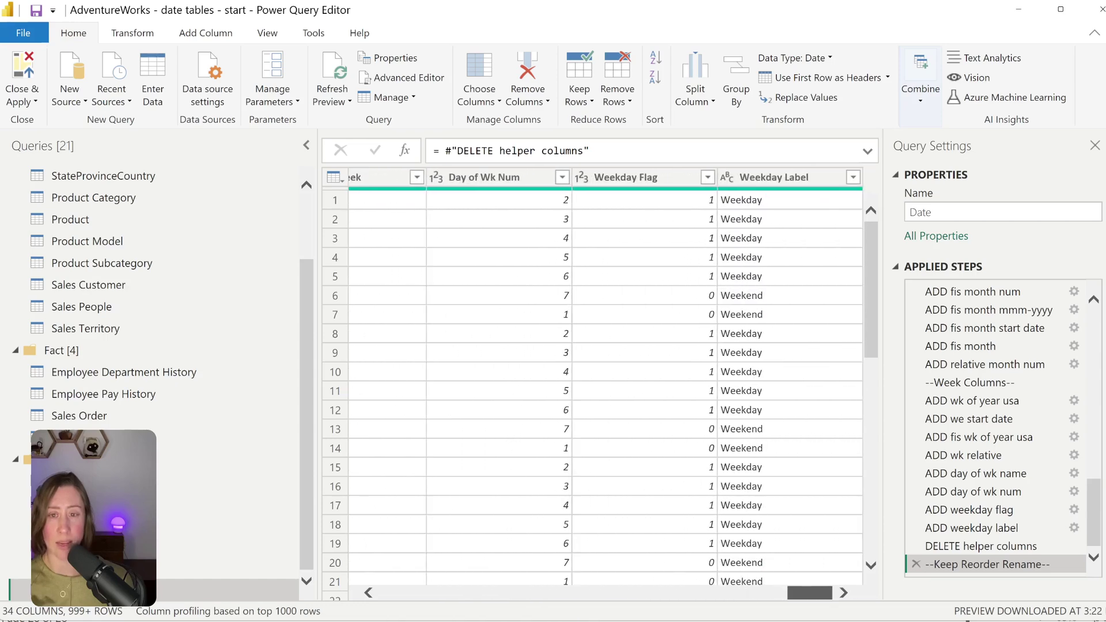
pyautogui.click(853, 177)
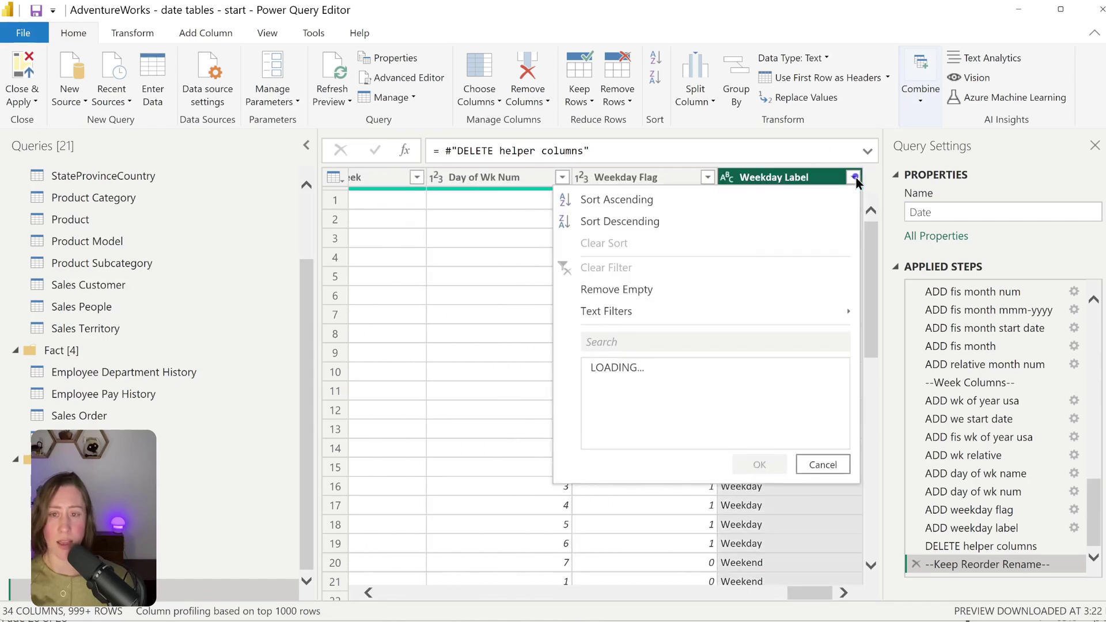
pyautogui.click(854, 177)
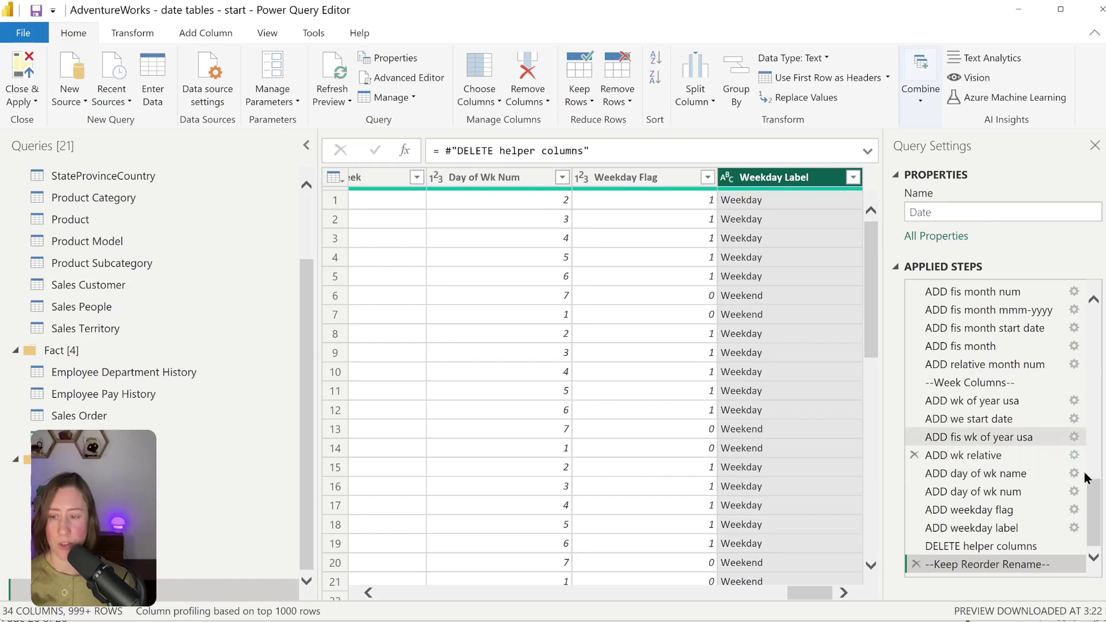
# - Set the year in the SET start date step to 2021, so its formula reads #date( 2021, 1, 1 )
pyautogui.moveTo(1096, 532); pyautogui.dragTo(1091, 308)
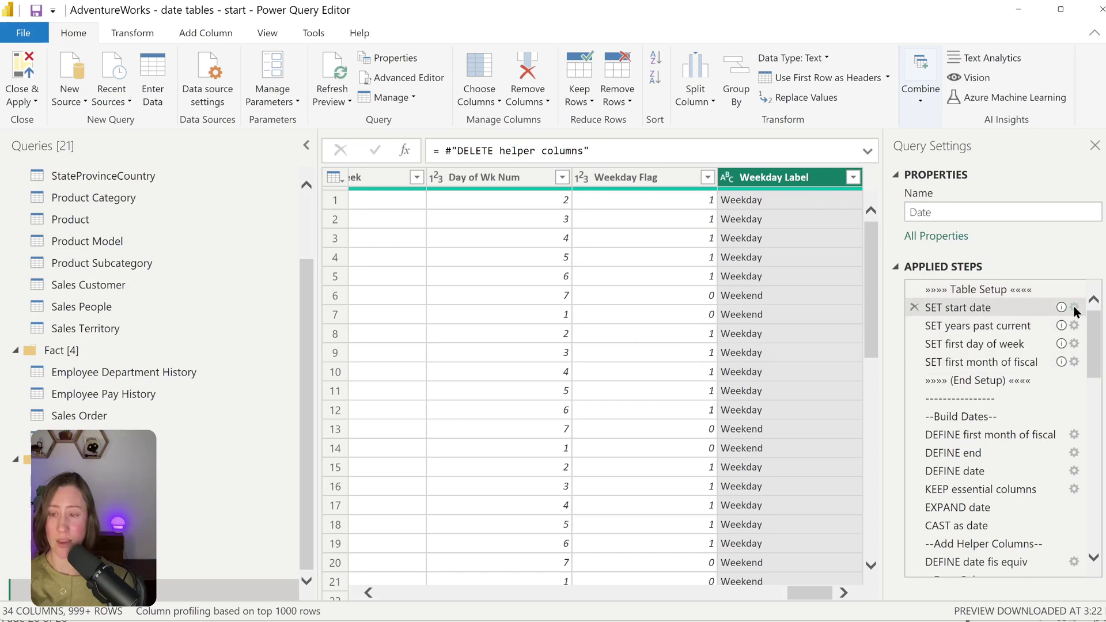
pyautogui.click(957, 310)
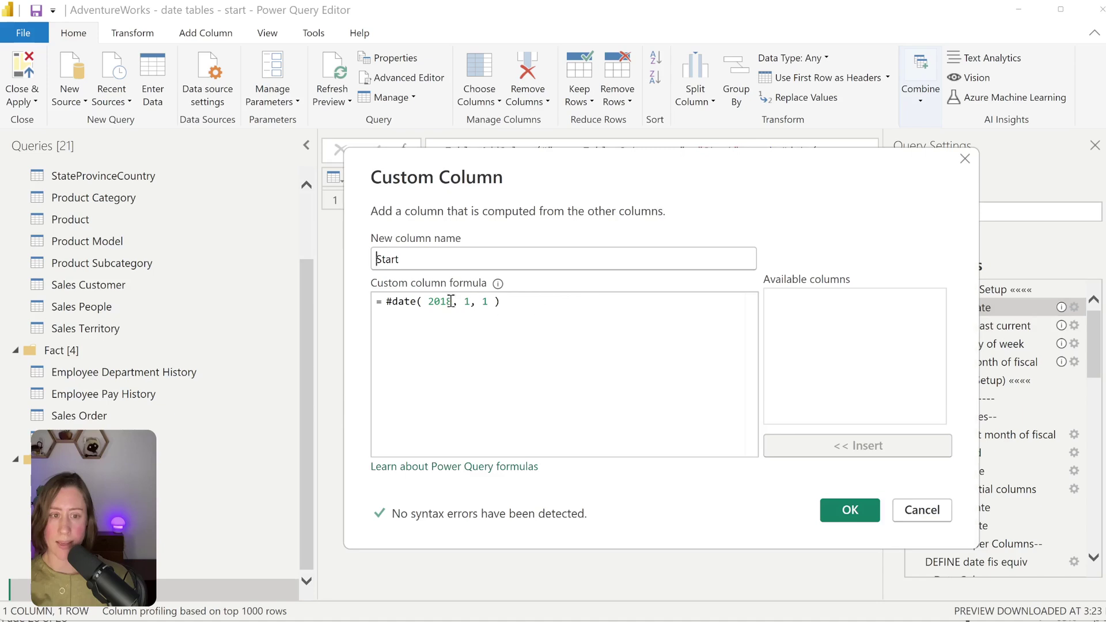
pyautogui.moveTo(453, 302); pyautogui.dragTo(447, 301)
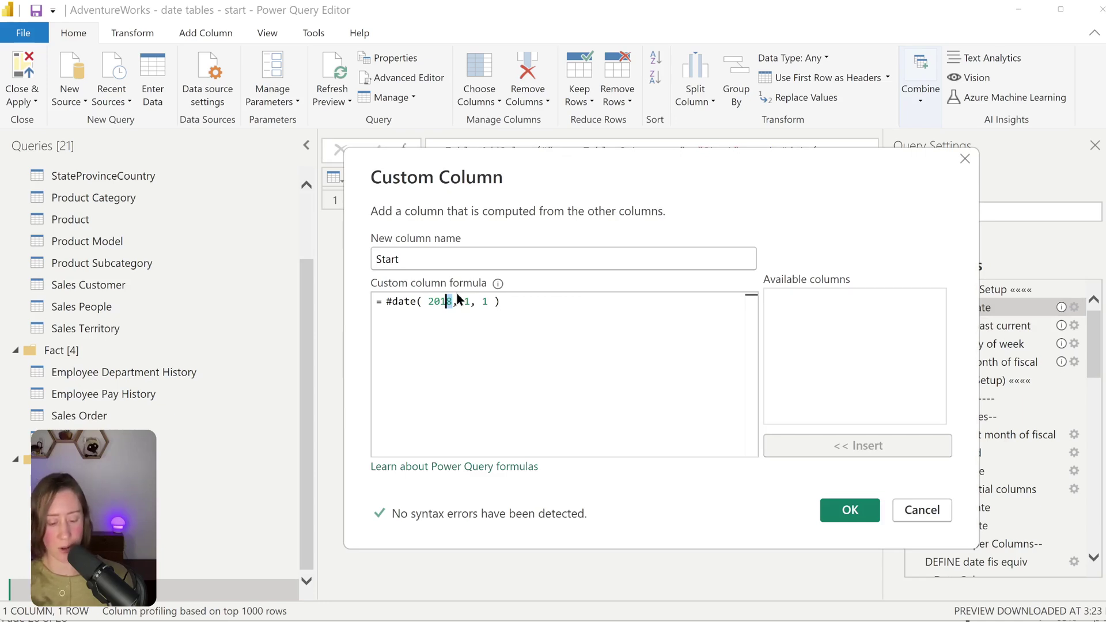
pyautogui.press('BackSpace')
pyautogui.press('BackSpace')
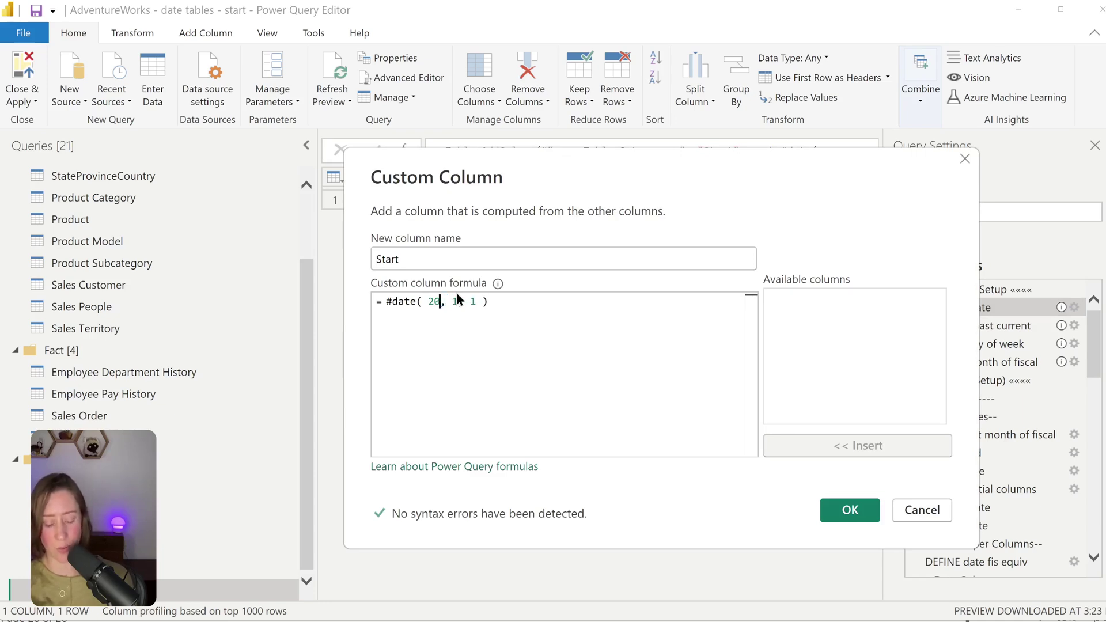
pyautogui.write('21')
pyautogui.click(841, 510)
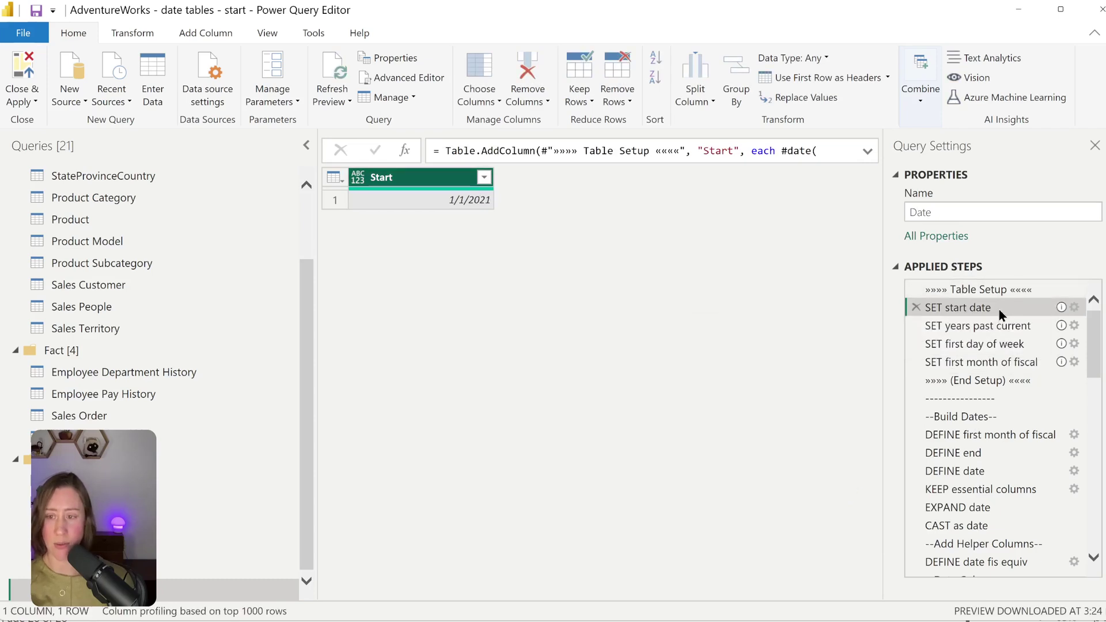
# - Review the SET first day of week step and the formula of SET first month of fiscal, and browse the remaining applied steps
pyautogui.click(1031, 344)
pyautogui.click(1073, 364)
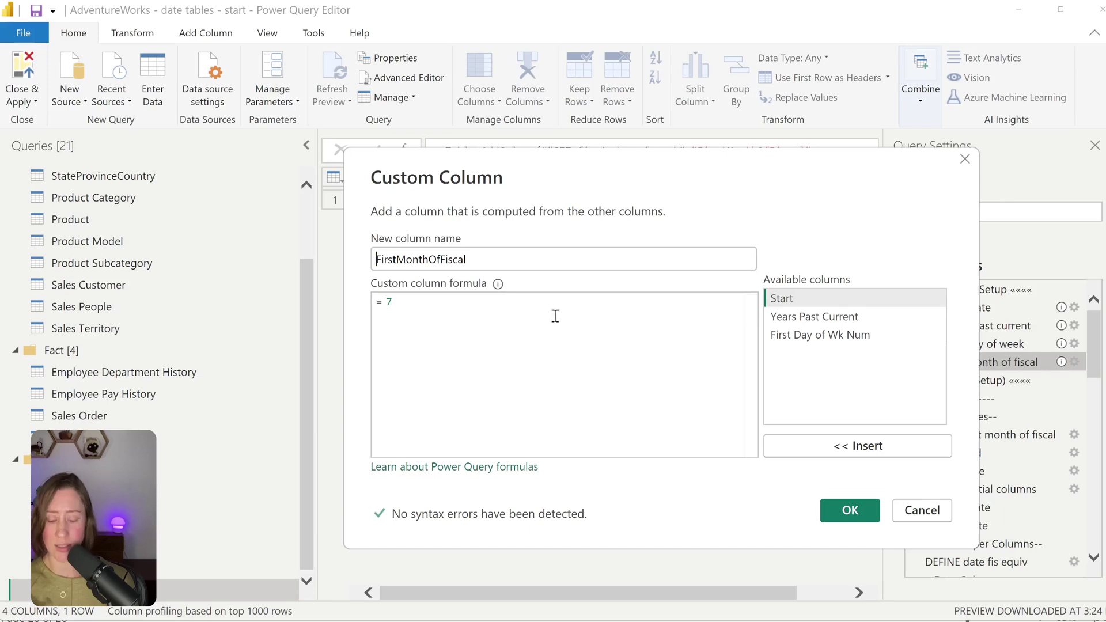
pyautogui.press('Tab')
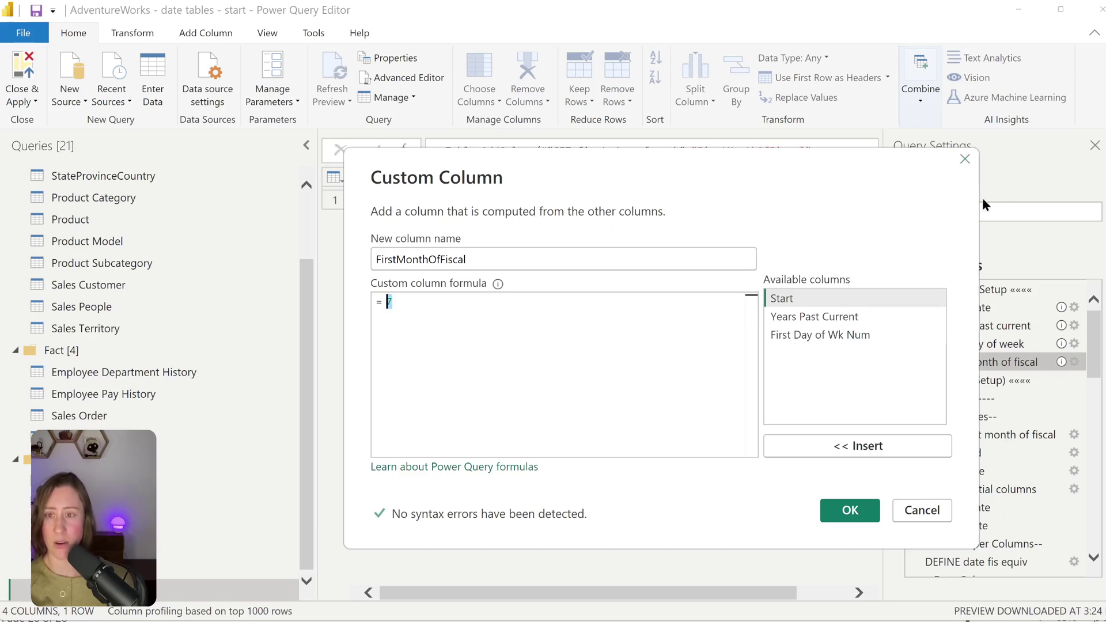
pyautogui.click(965, 160)
pyautogui.moveTo(1095, 327); pyautogui.dragTo(1096, 500)
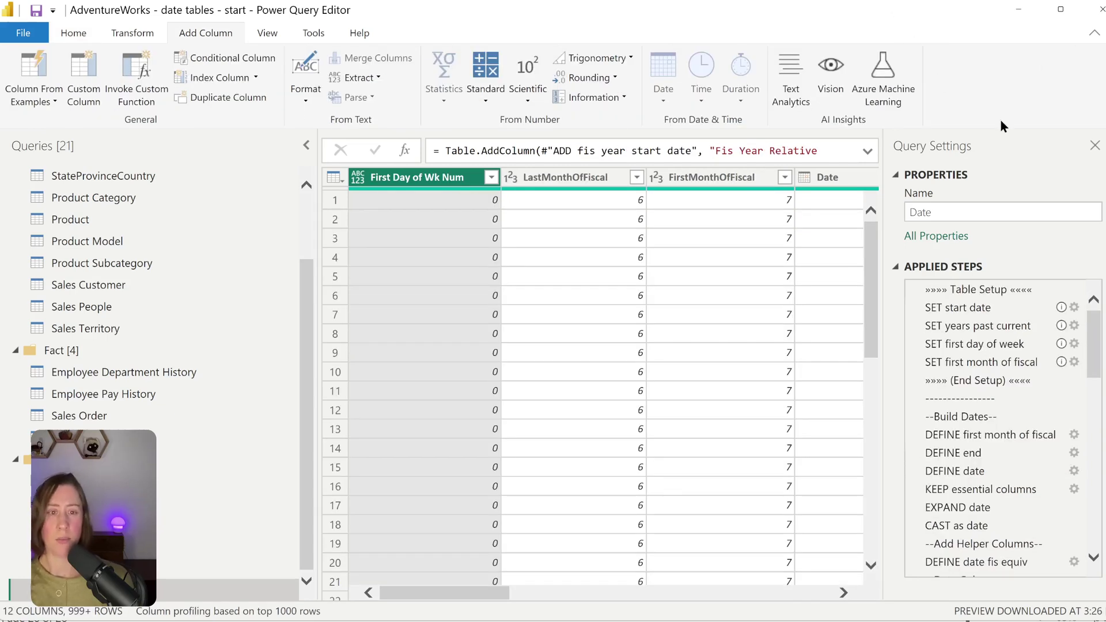
# - Close the query editor applying the changes, and add the Date and Sales Order tables to the Layout 1 model diagram
pyautogui.click(65, 32)
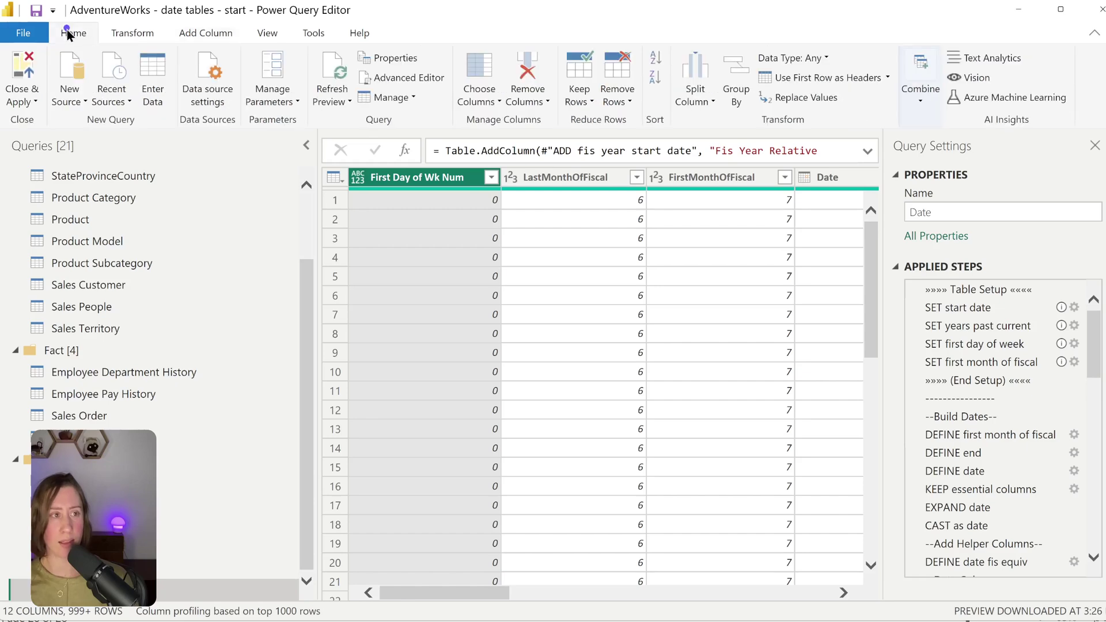
pyautogui.click(21, 70)
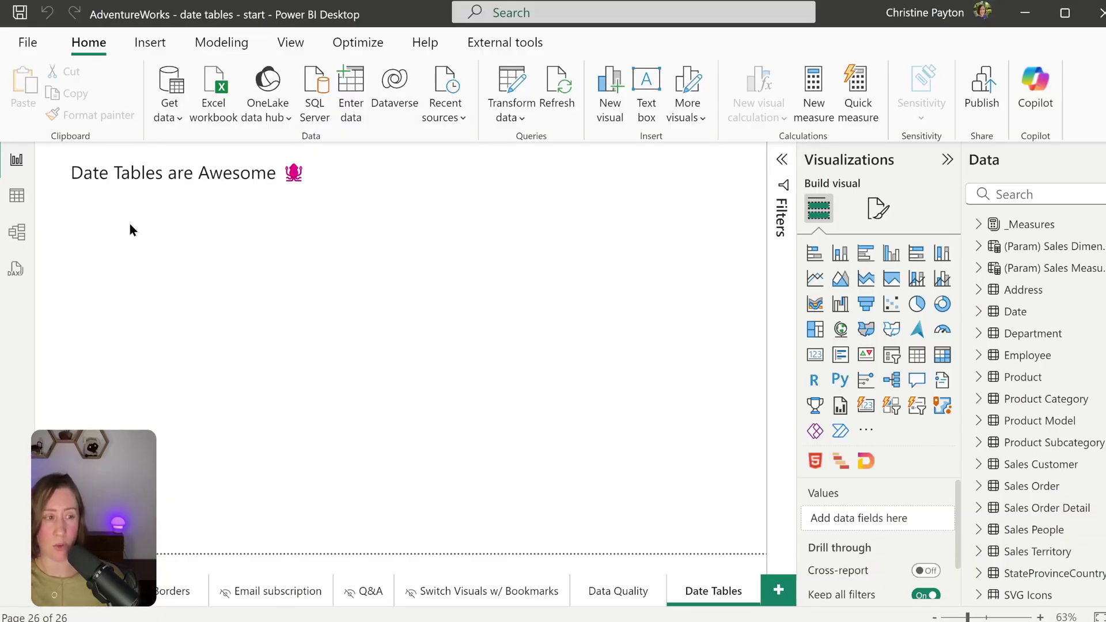
pyautogui.click(25, 238)
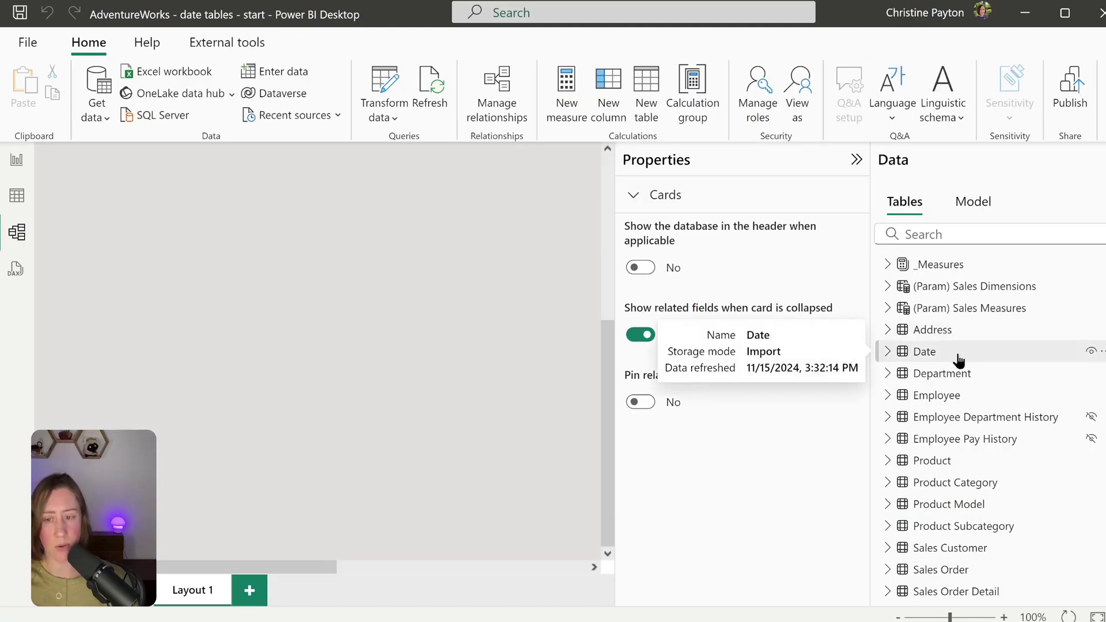
pyautogui.moveTo(973, 361); pyautogui.dragTo(282, 229)
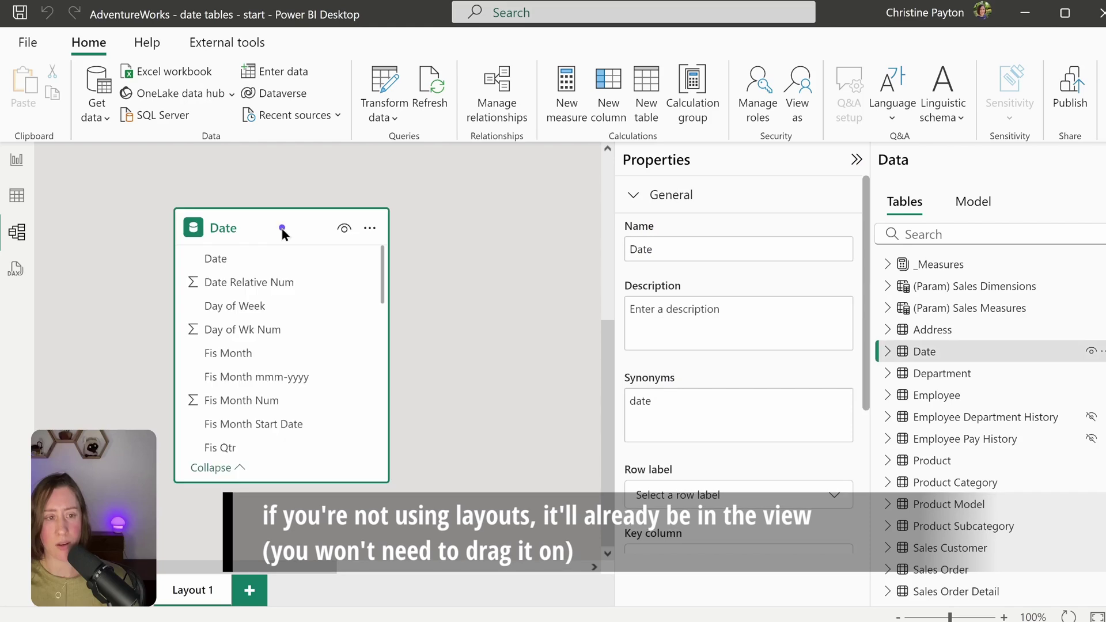
pyautogui.click(449, 303)
pyautogui.scroll(-2, 1025, 360)
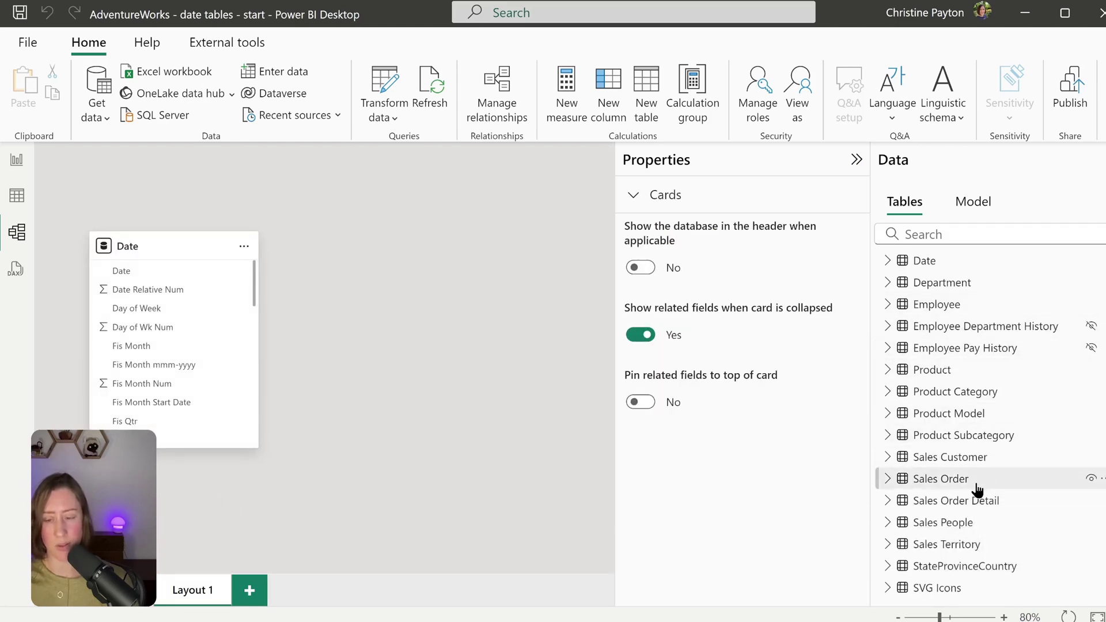
pyautogui.moveTo(983, 488); pyautogui.dragTo(400, 280)
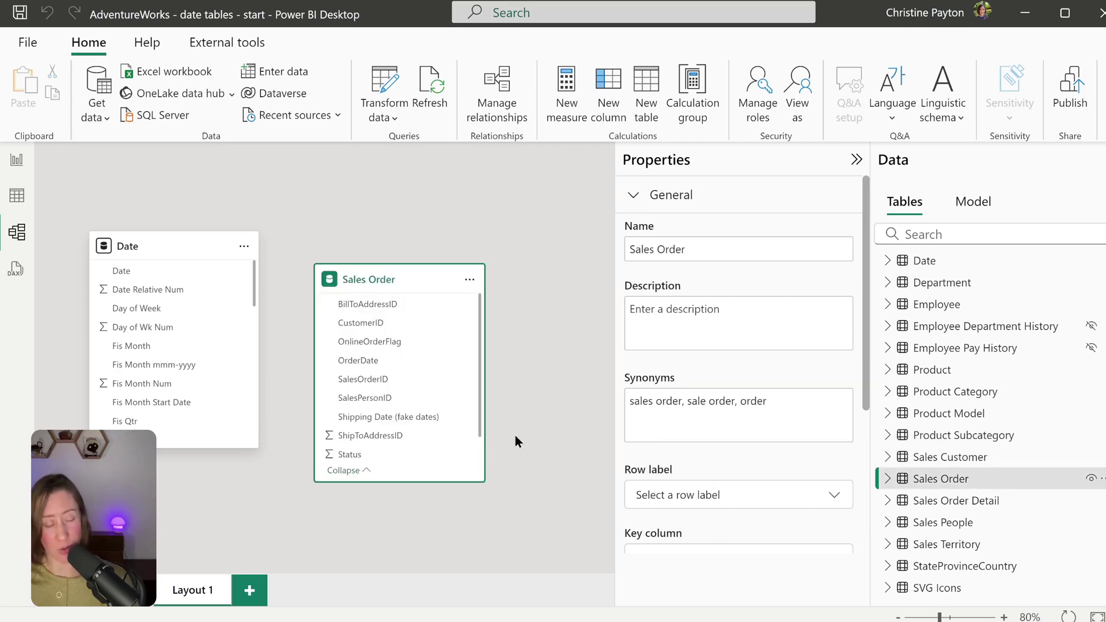
# - Relate the Date table's Date column to Sales Order's OrderDate as an active one-to-many relationship, and also to Shipping Date (fake dates)
pyautogui.click(178, 274)
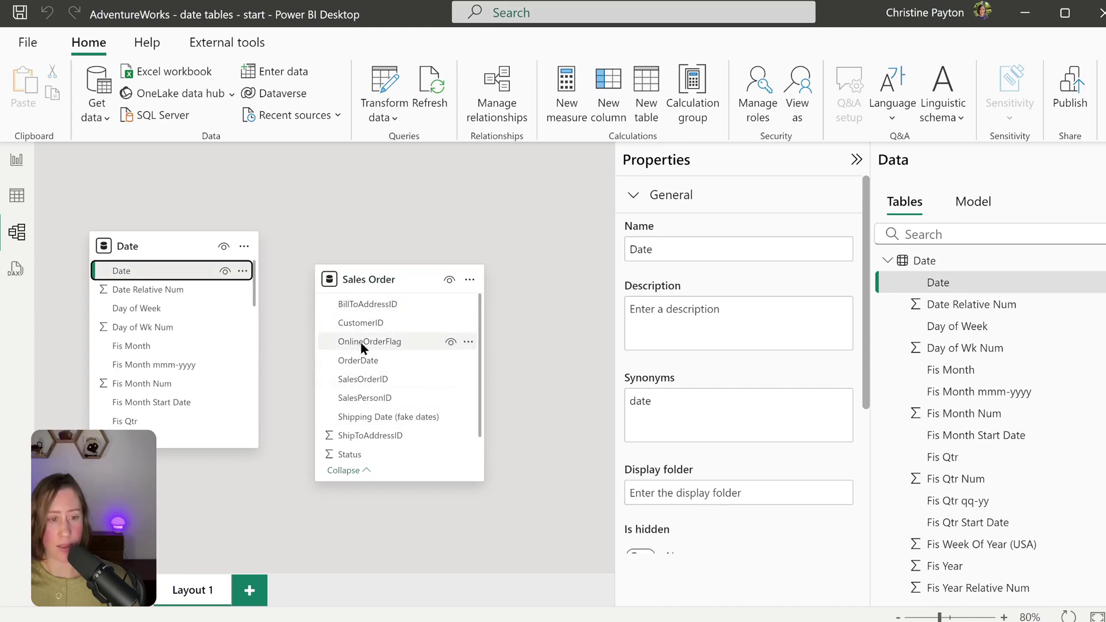
pyautogui.click(365, 364)
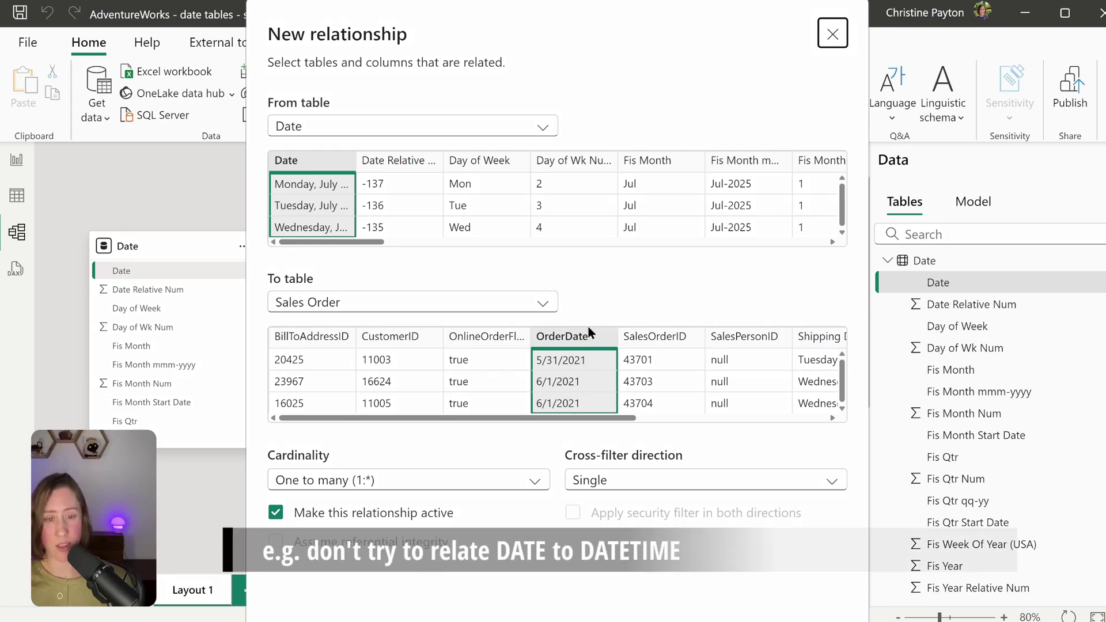
pyautogui.press('Return')
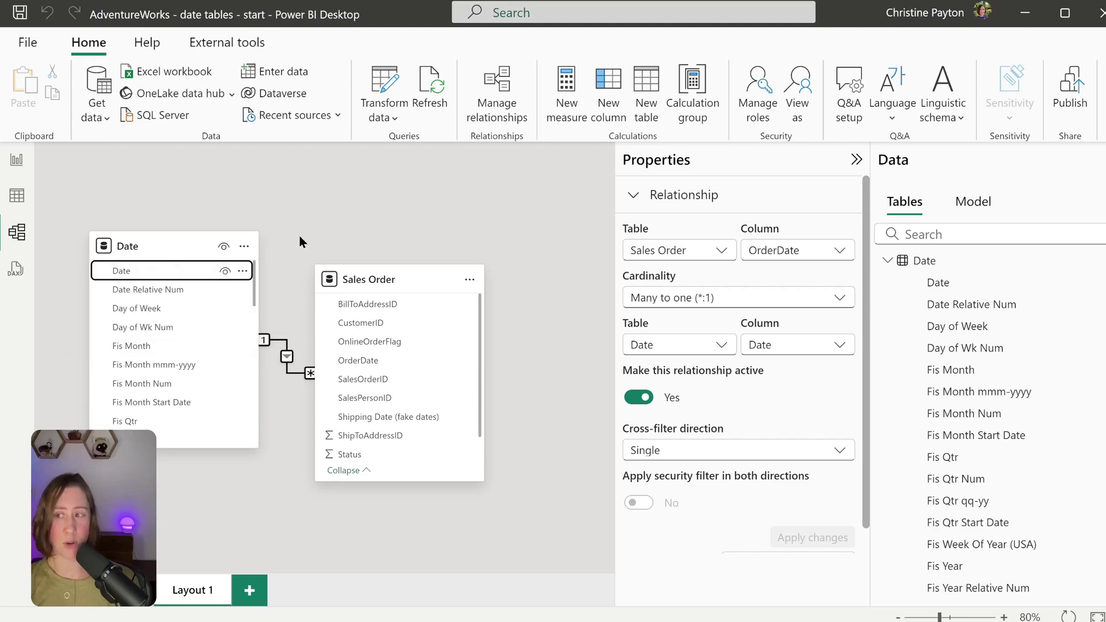
pyautogui.moveTo(136, 280); pyautogui.dragTo(379, 398)
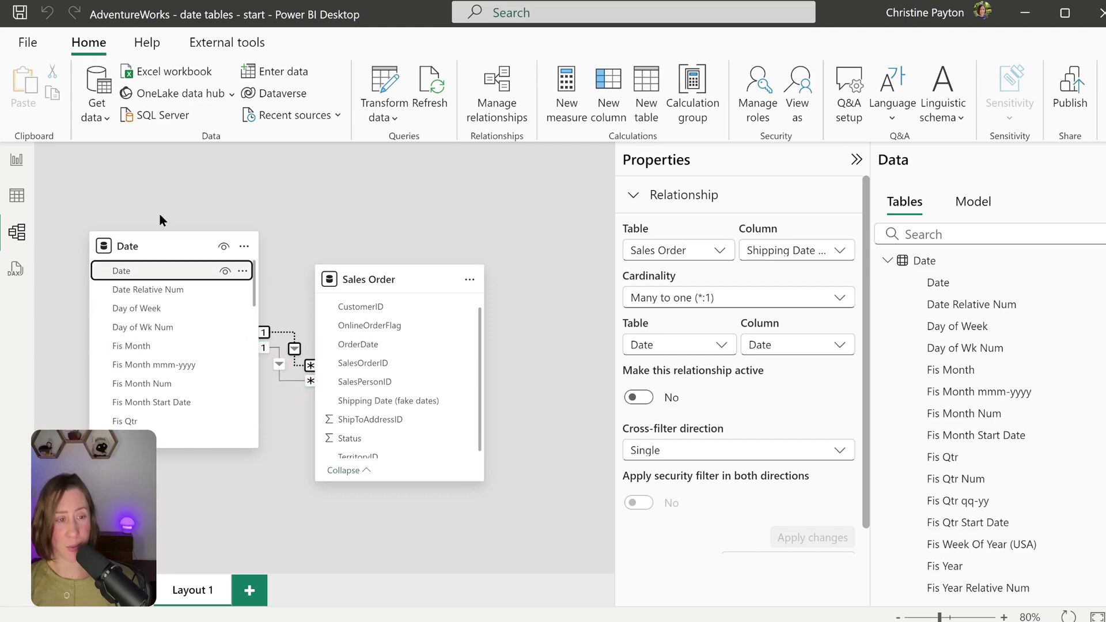
# - Mark the Date table as a date table, using Date as its date column, and save the setting
pyautogui.click(146, 246)
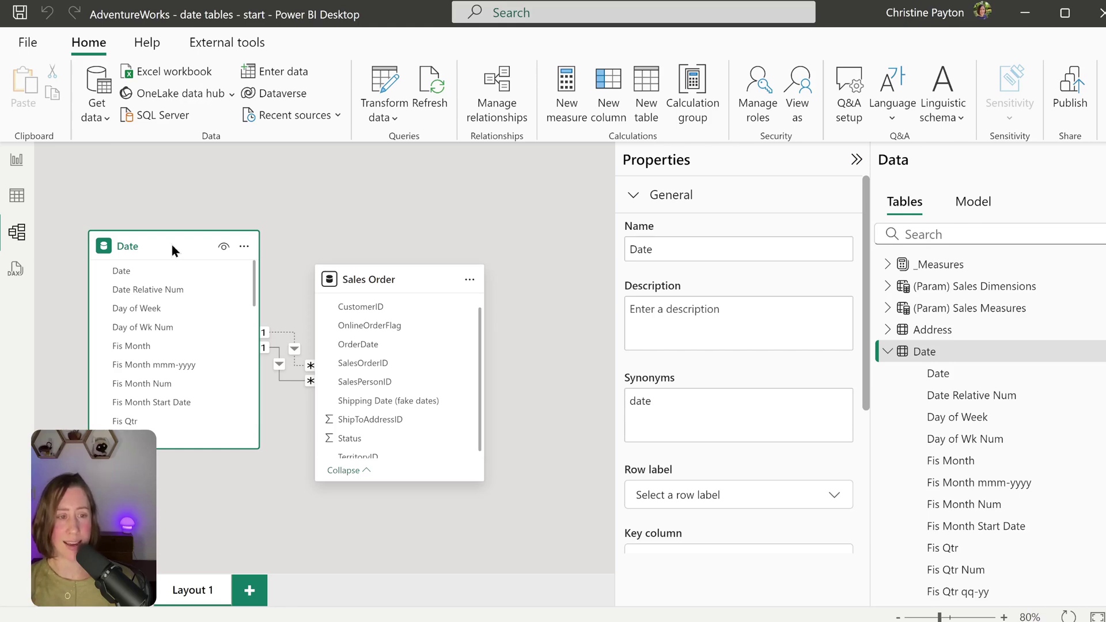
pyautogui.click(245, 248)
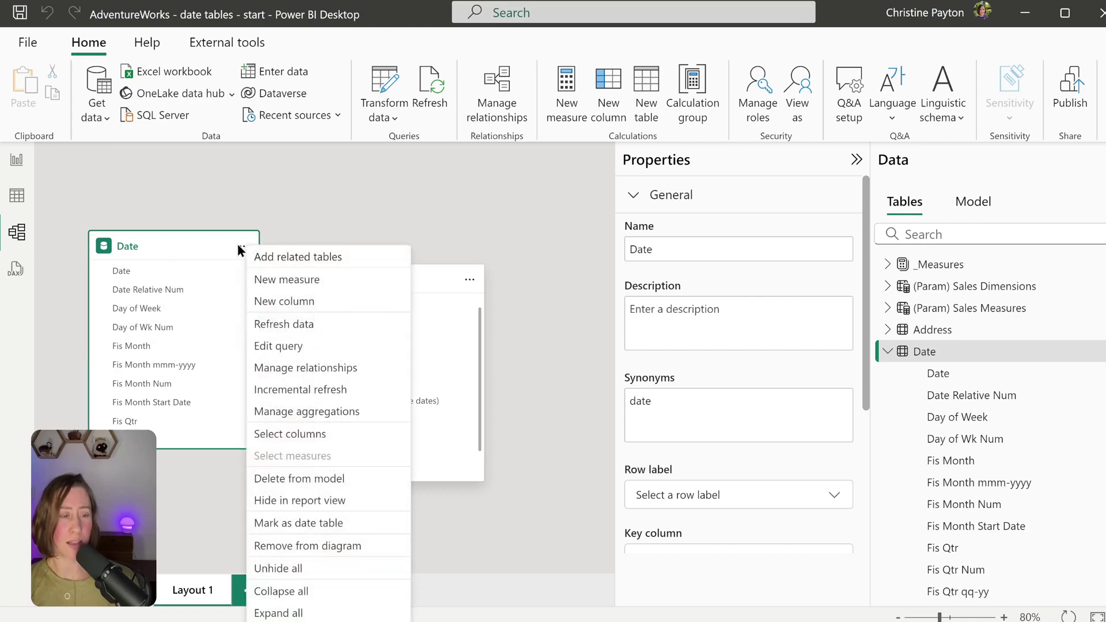
pyautogui.click(314, 523)
pyautogui.click(236, 190)
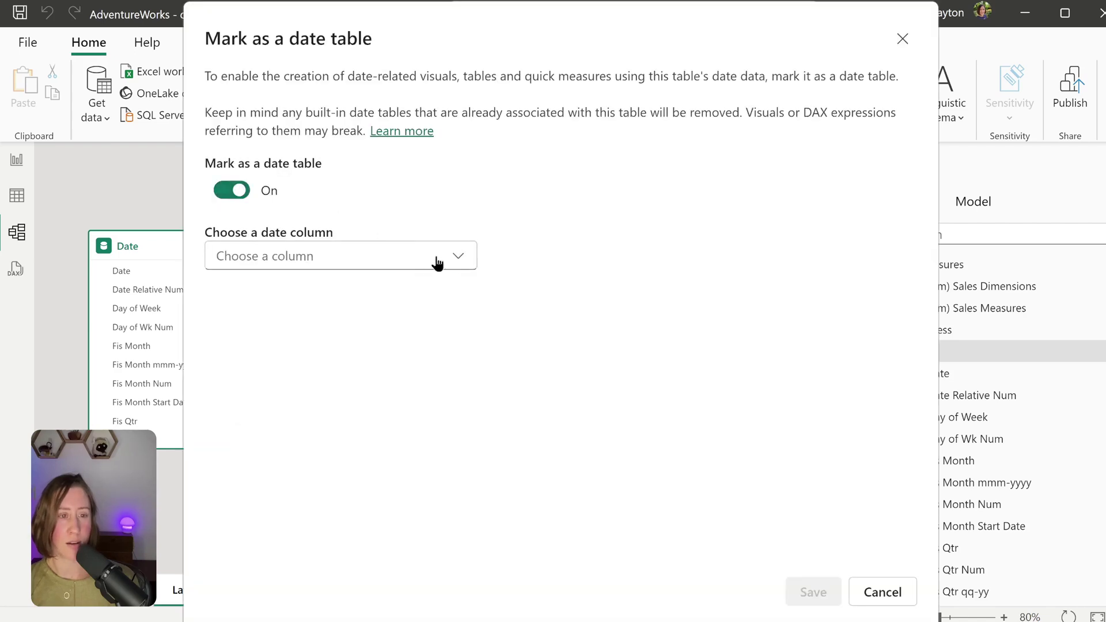
pyautogui.click(467, 261)
pyautogui.click(390, 291)
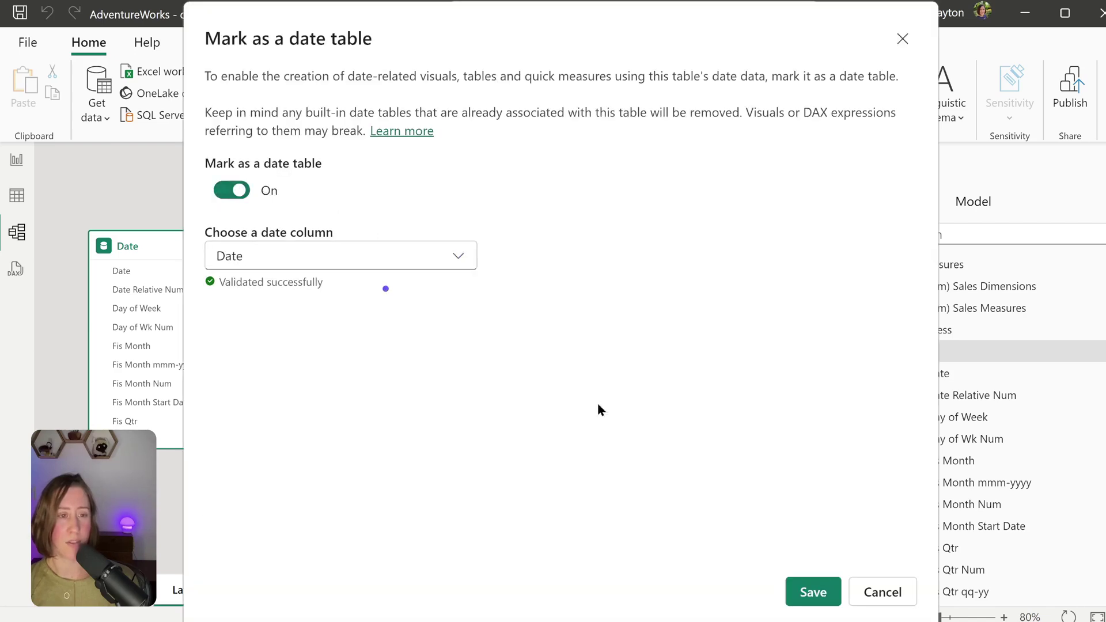
pyautogui.click(814, 595)
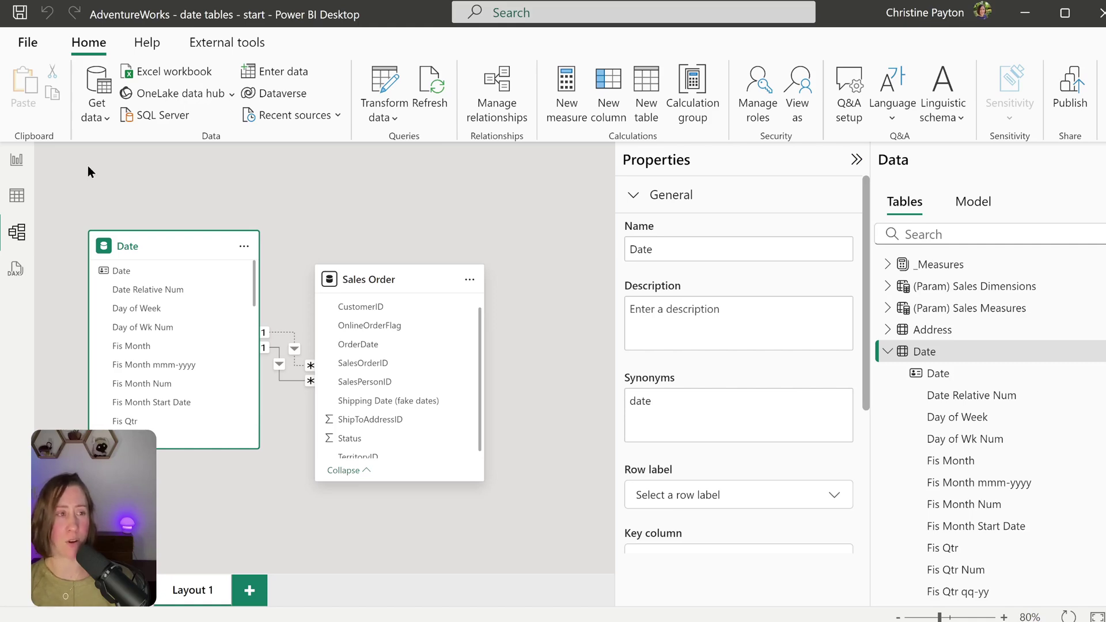
# - Check the auto date/time options under Time intelligence in the current file's and the global Data Load settings
pyautogui.click(35, 40)
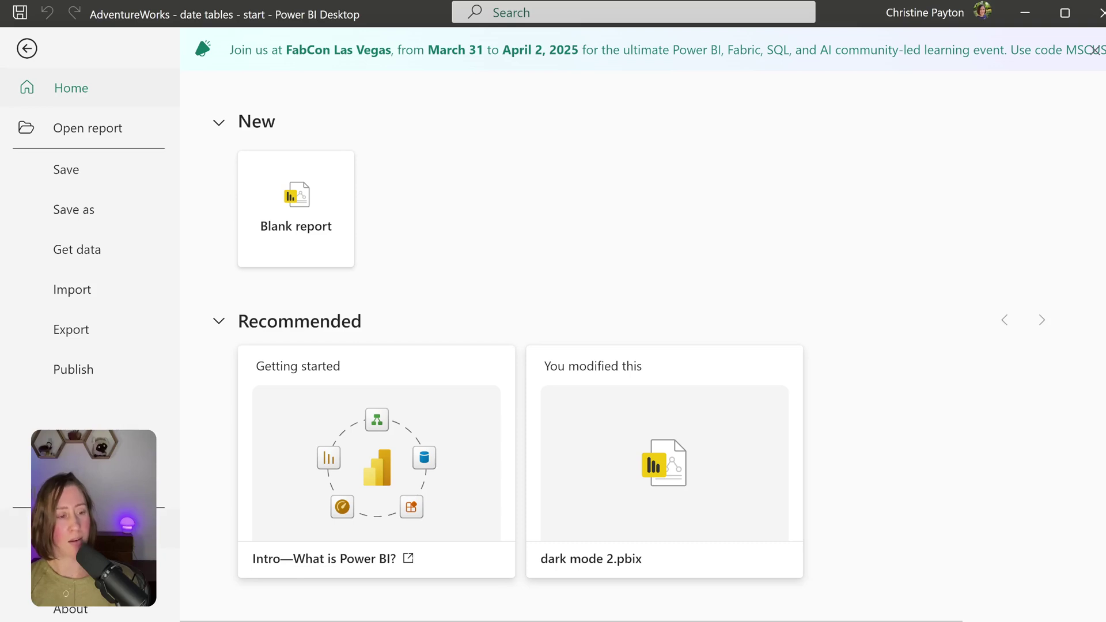
pyautogui.click(87, 548)
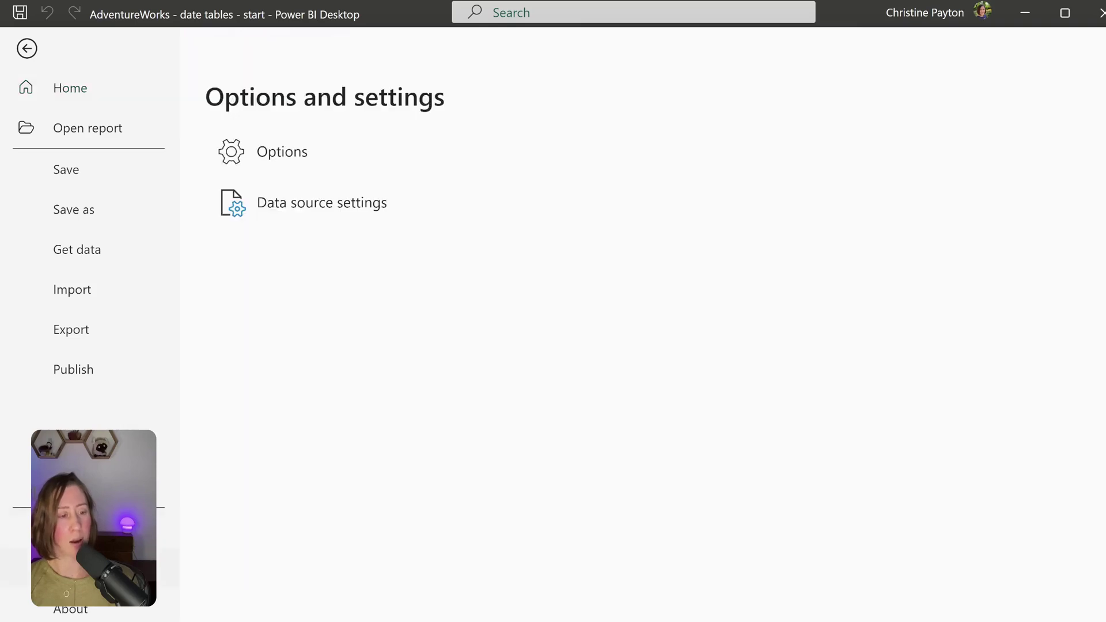
pyautogui.click(271, 149)
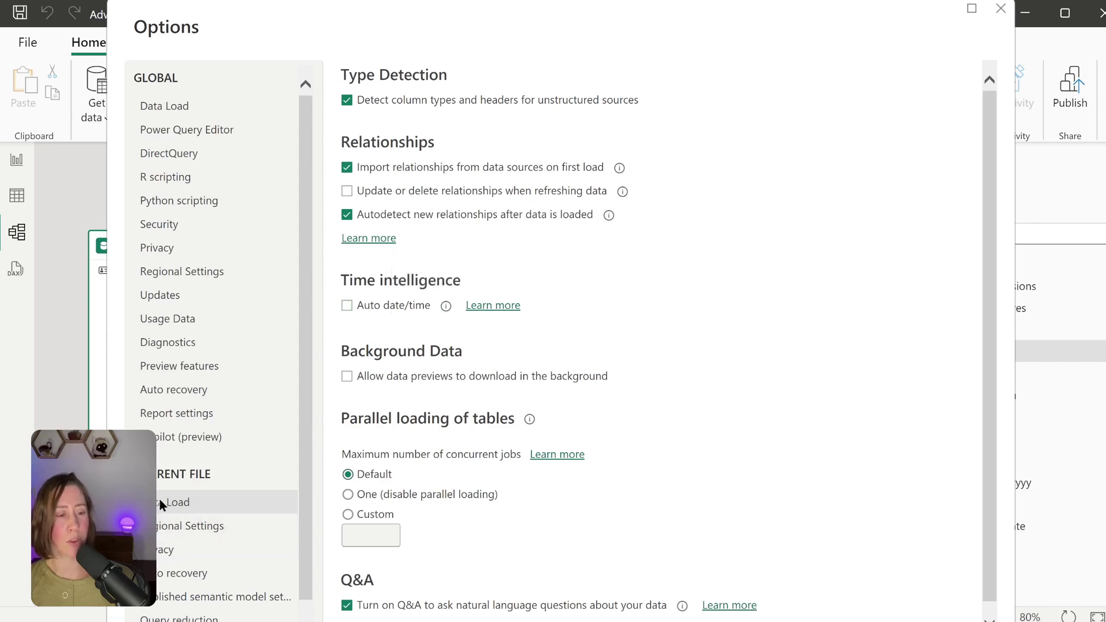
pyautogui.click(175, 103)
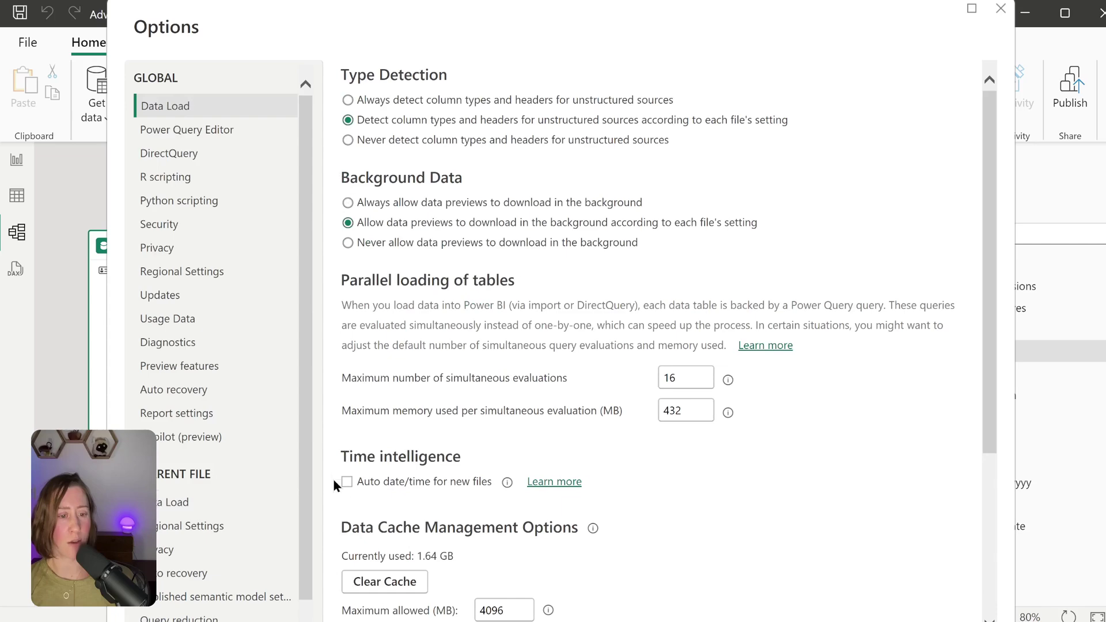
pyautogui.press('Escape')
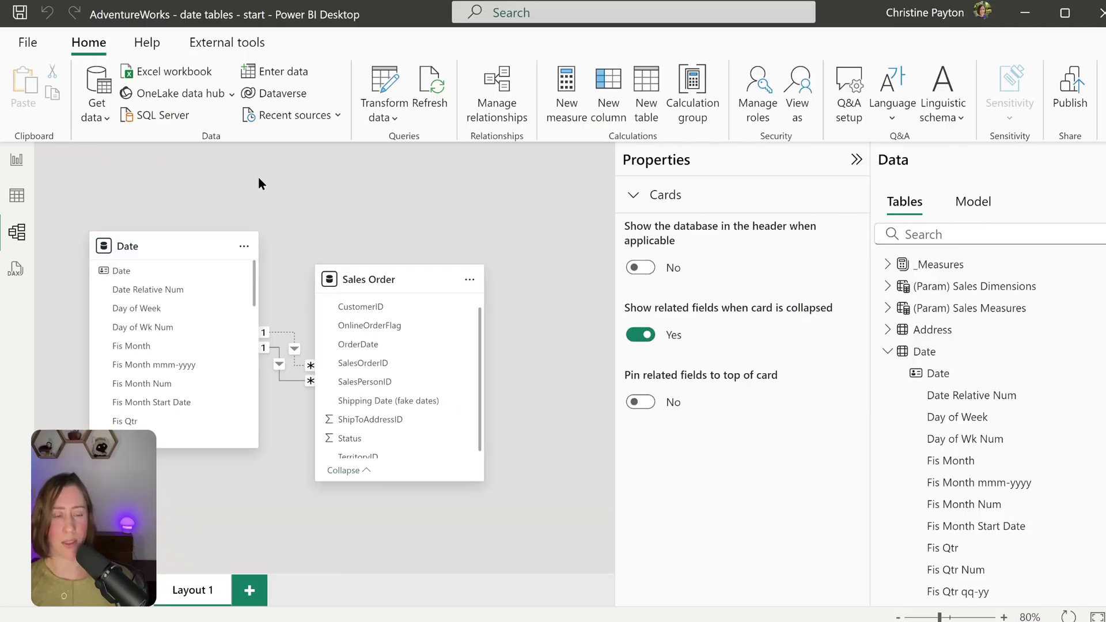
# - Add a table visual showing the Sales Amount measure to the Date Tables report page and make it taller
pyautogui.click(16, 159)
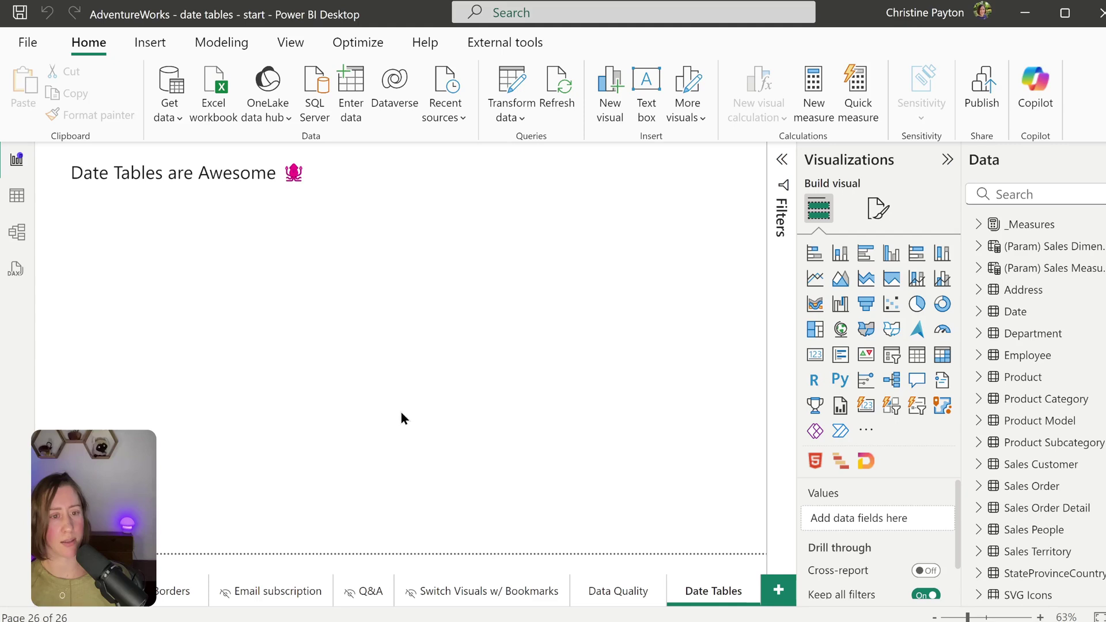
pyautogui.click(1033, 196)
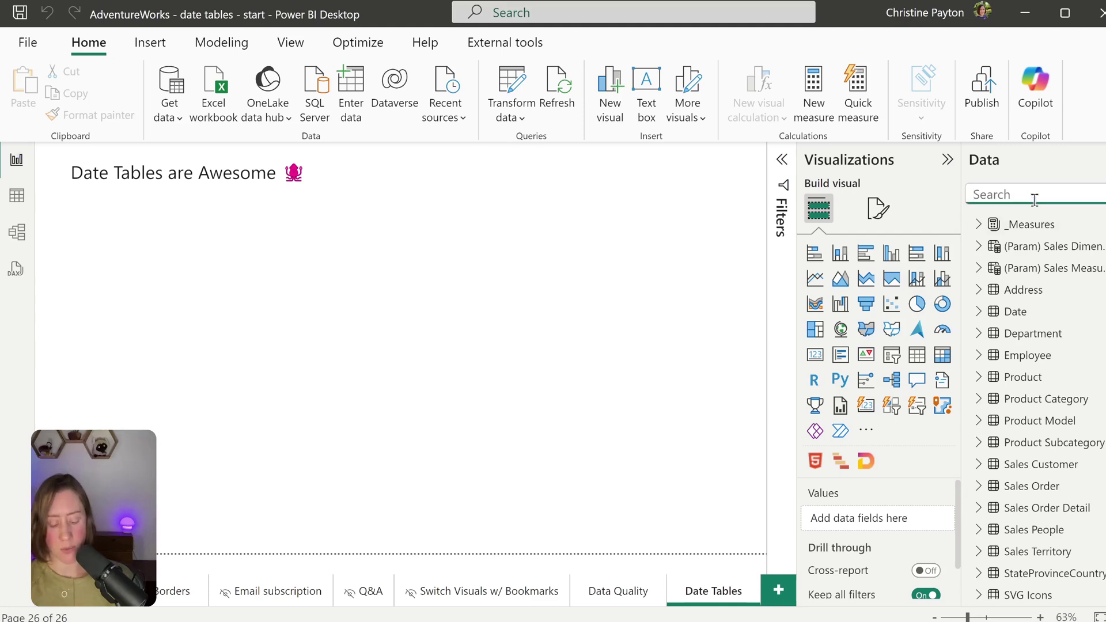
pyautogui.write('sales')
pyautogui.click(1020, 464)
pyautogui.click(917, 355)
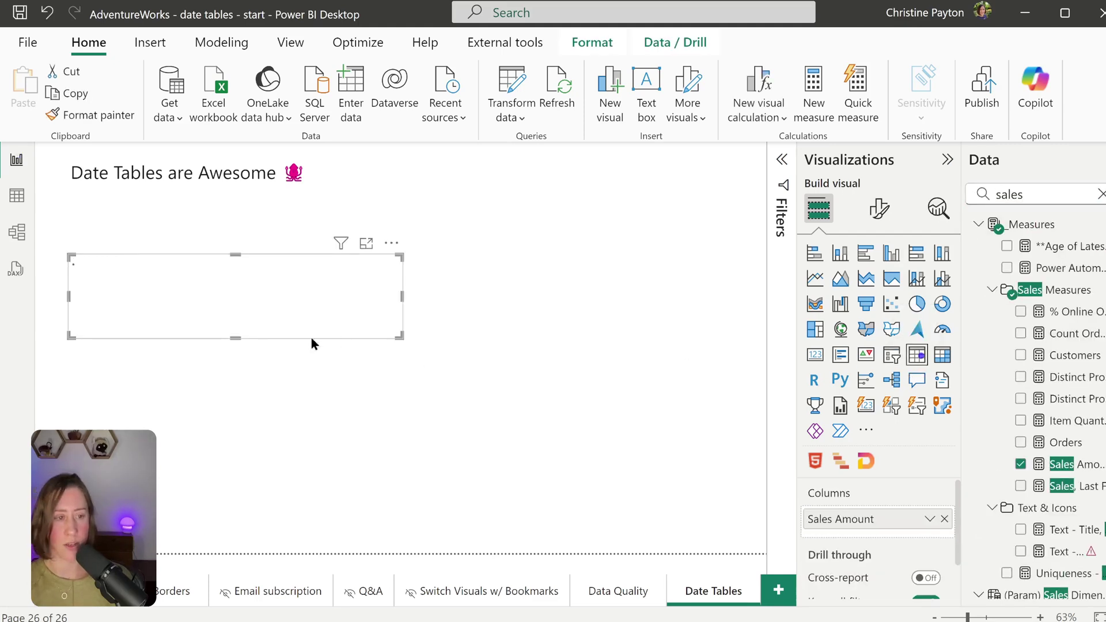
pyautogui.moveTo(401, 337); pyautogui.dragTo(378, 399)
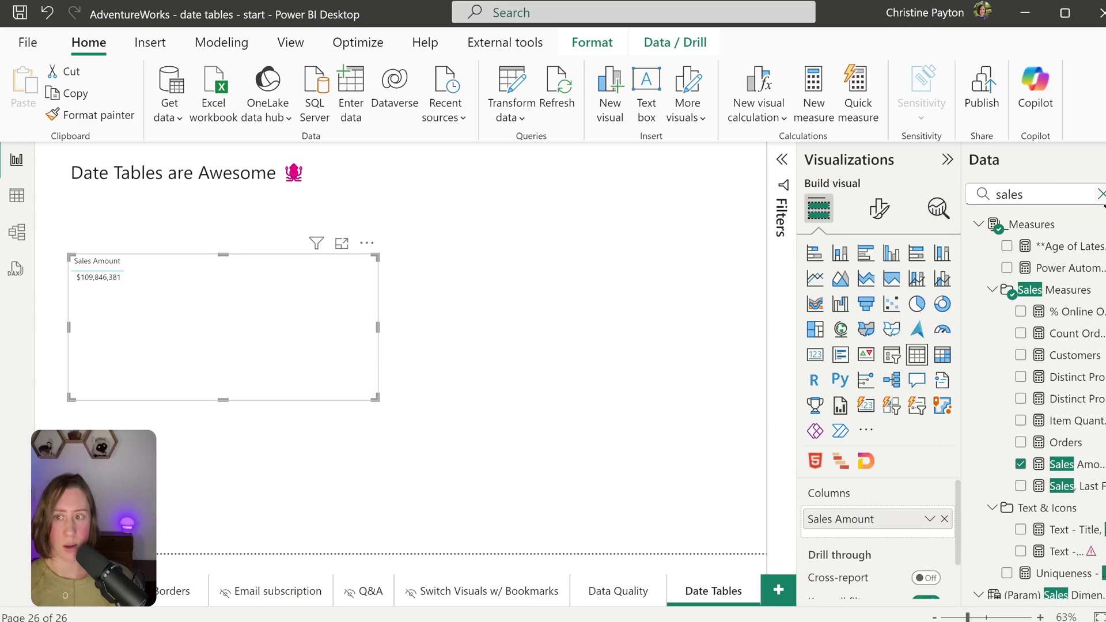
# - Add the Date table's Fis Year and Fis Qtr qq-yy fields to the Sales Amount table visual
pyautogui.click(1101, 194)
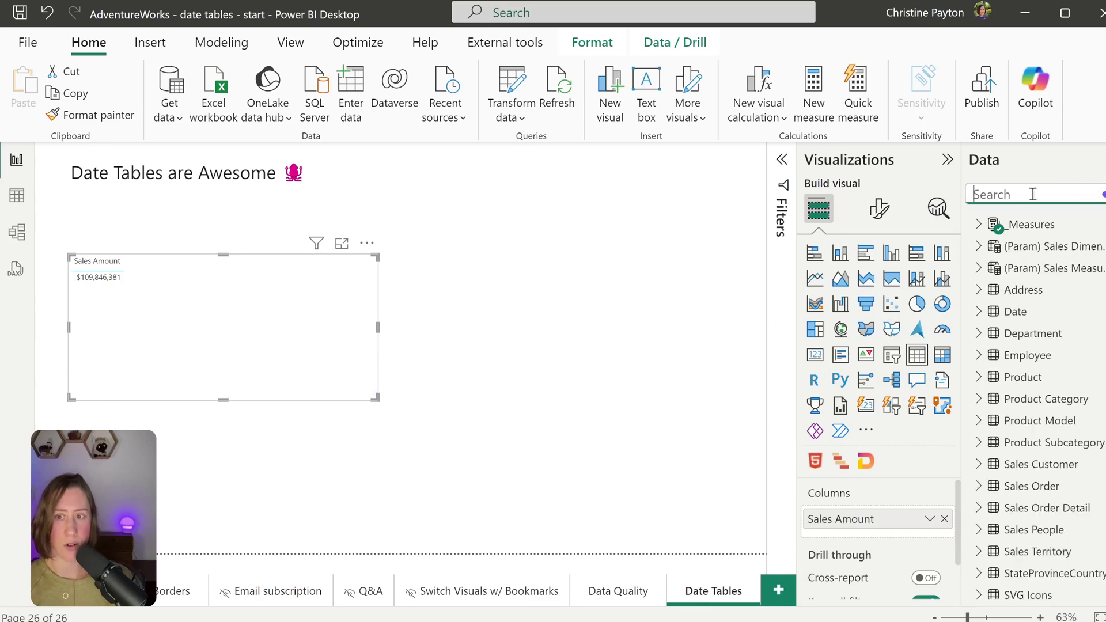
pyautogui.click(979, 314)
pyautogui.scroll(-3, 1017, 518)
pyautogui.click(1007, 526)
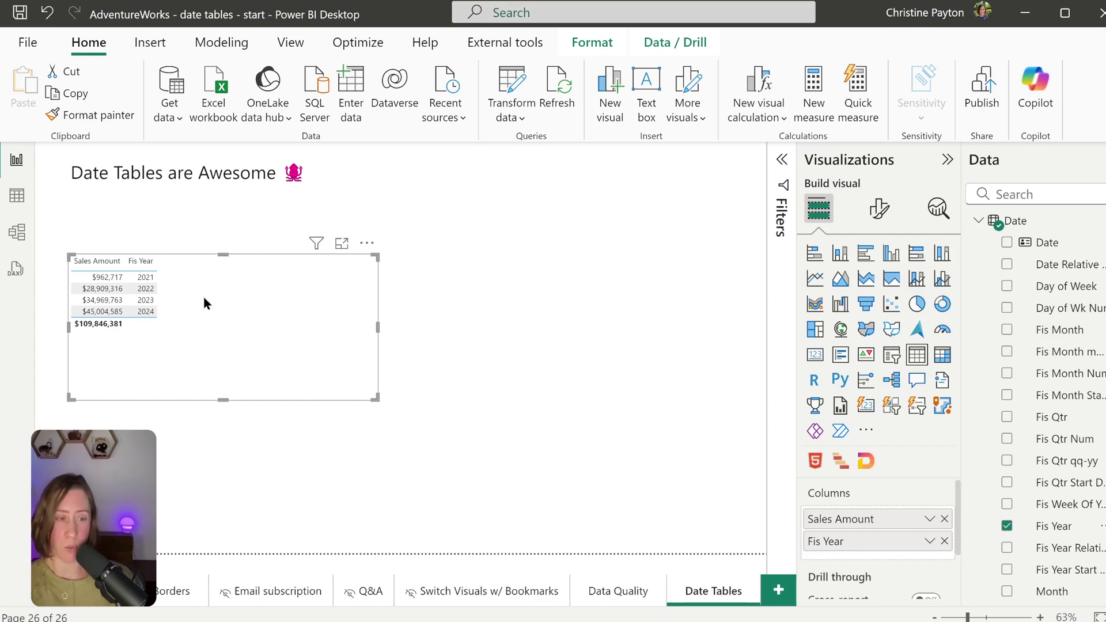
pyautogui.click(1007, 461)
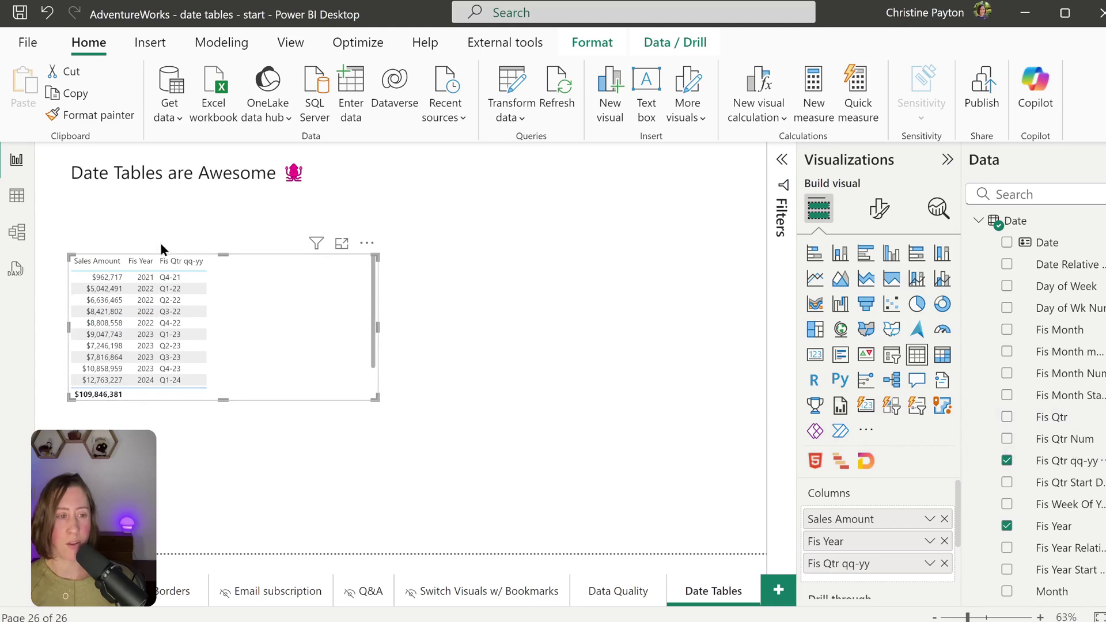
# - Sort the table visual by Fis Qtr qq-yy and set that column's sort-by column to Fis Qtr Start Date
pyautogui.click(195, 264)
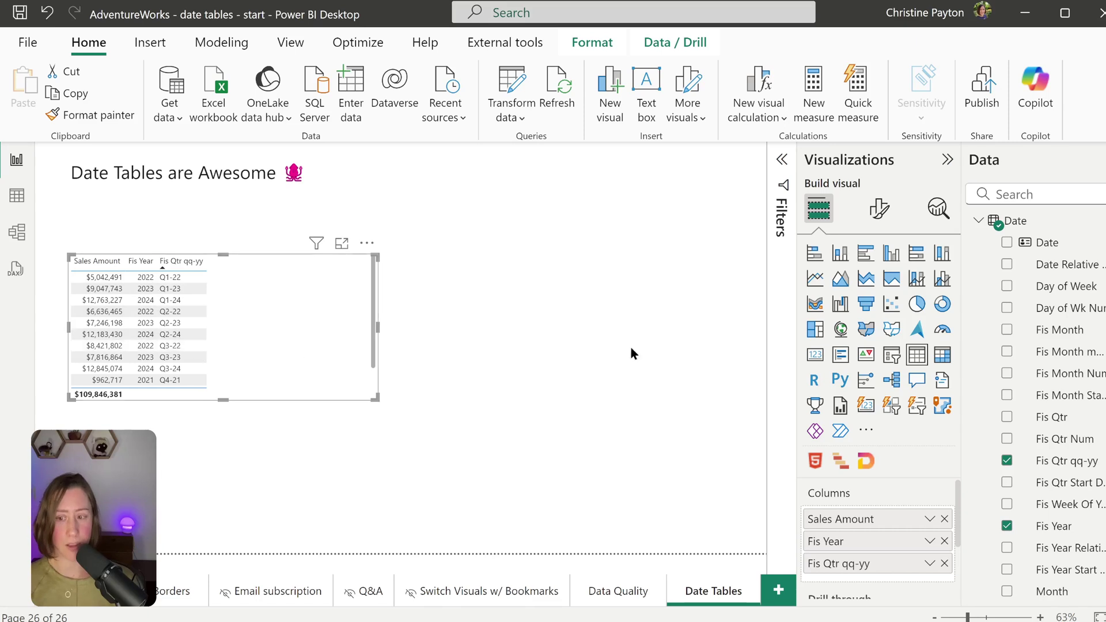
pyautogui.click(1059, 467)
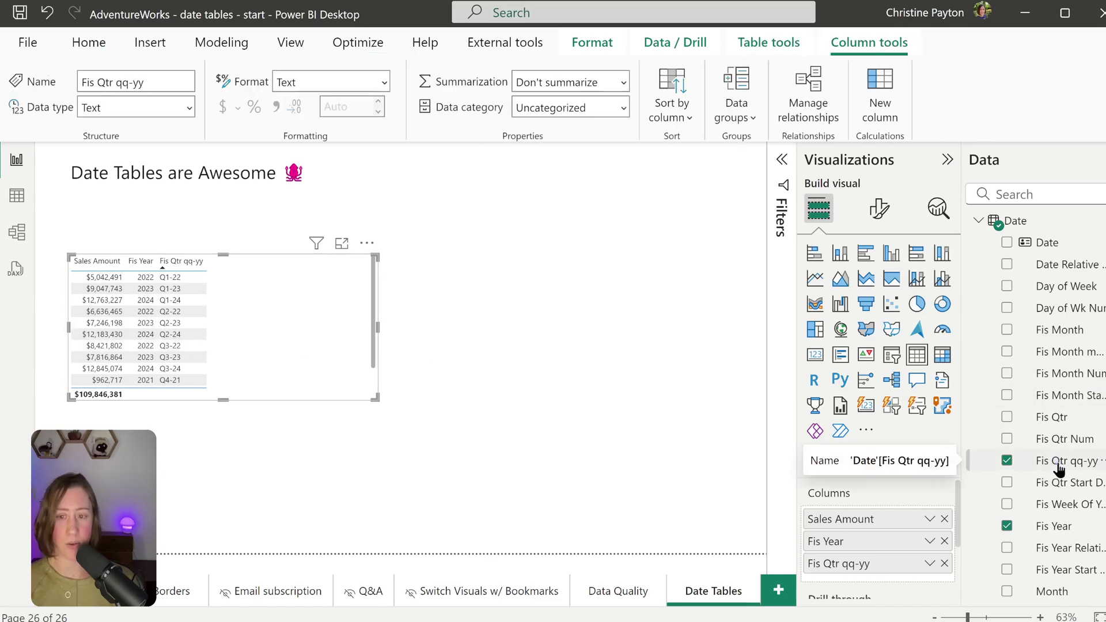
pyautogui.click(671, 117)
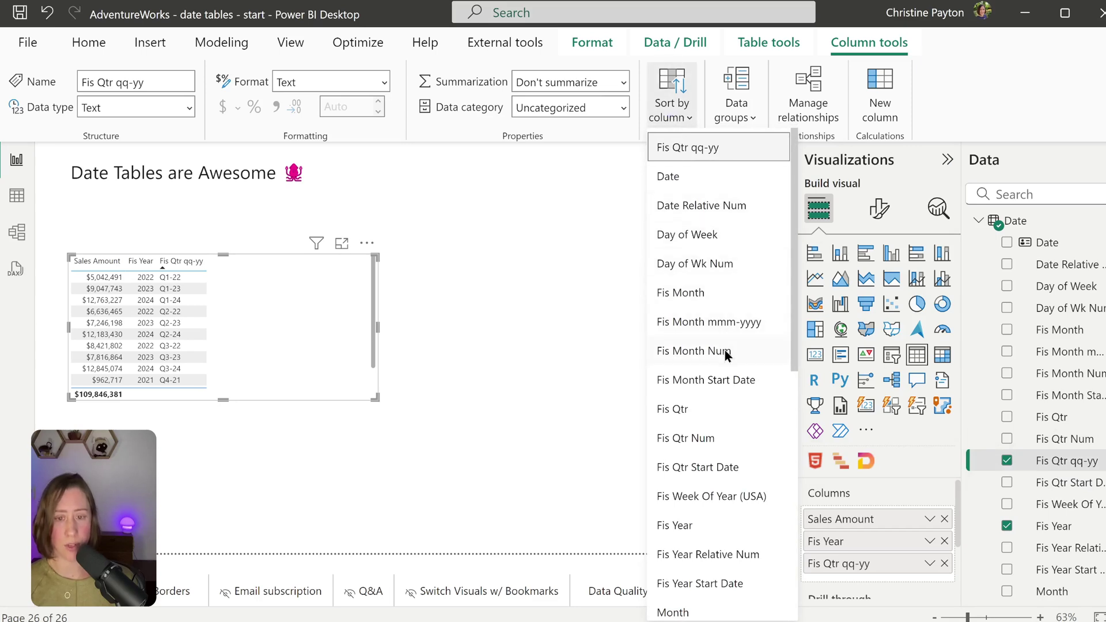
pyautogui.click(728, 468)
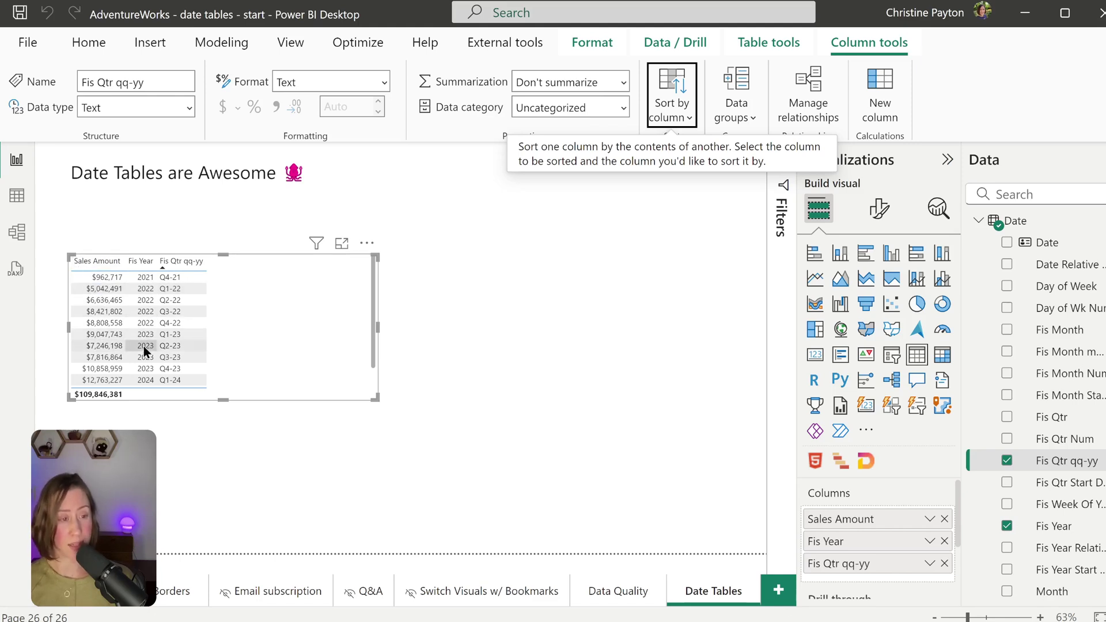
# - Create a new measure in the _Measures table named "Sales Amount (by shipping date)"
pyautogui.click(1027, 192)
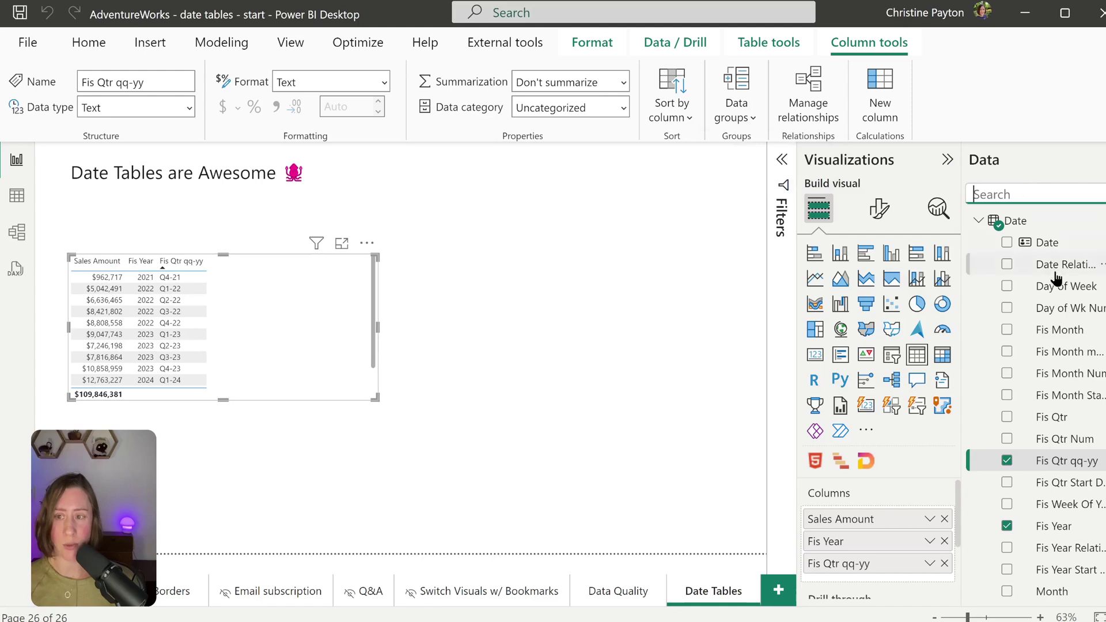
pyautogui.scroll(2, 1043, 242)
pyautogui.scroll(-2, 1049, 259)
pyautogui.scroll(2, 1057, 282)
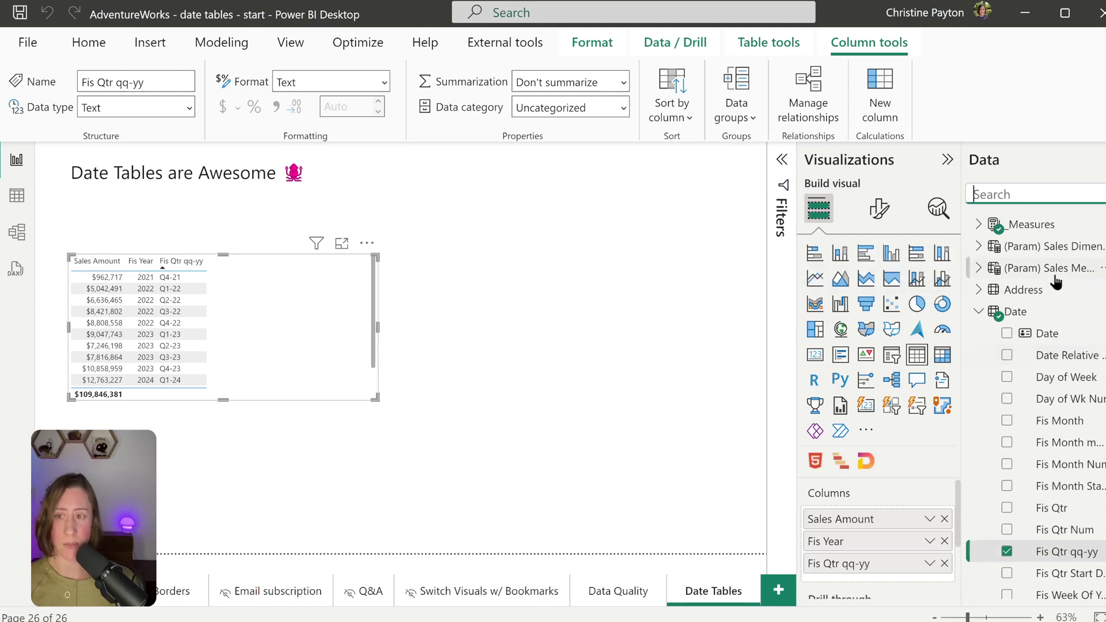
pyautogui.click(1039, 224)
pyautogui.click(441, 92)
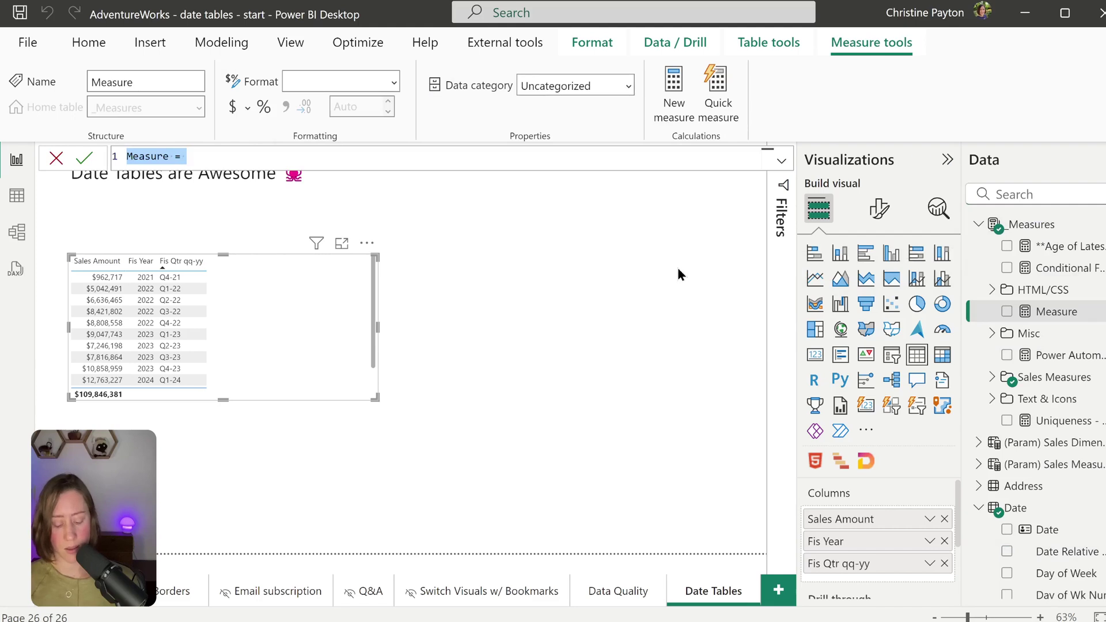
pyautogui.write('Sales Amount ')
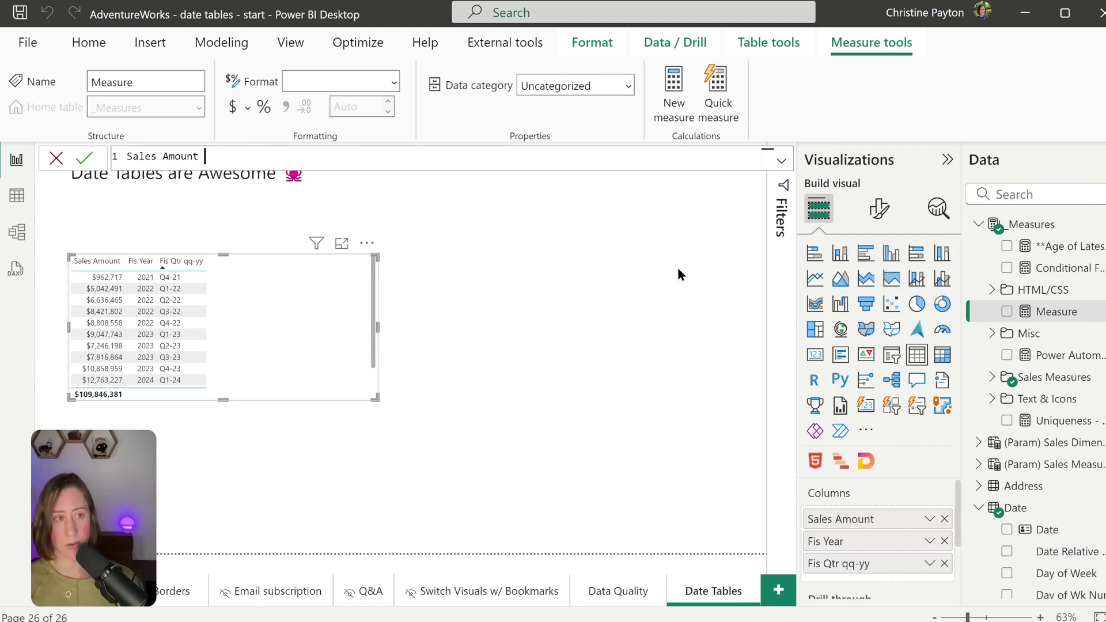
pyautogui.write('(by shipping ')
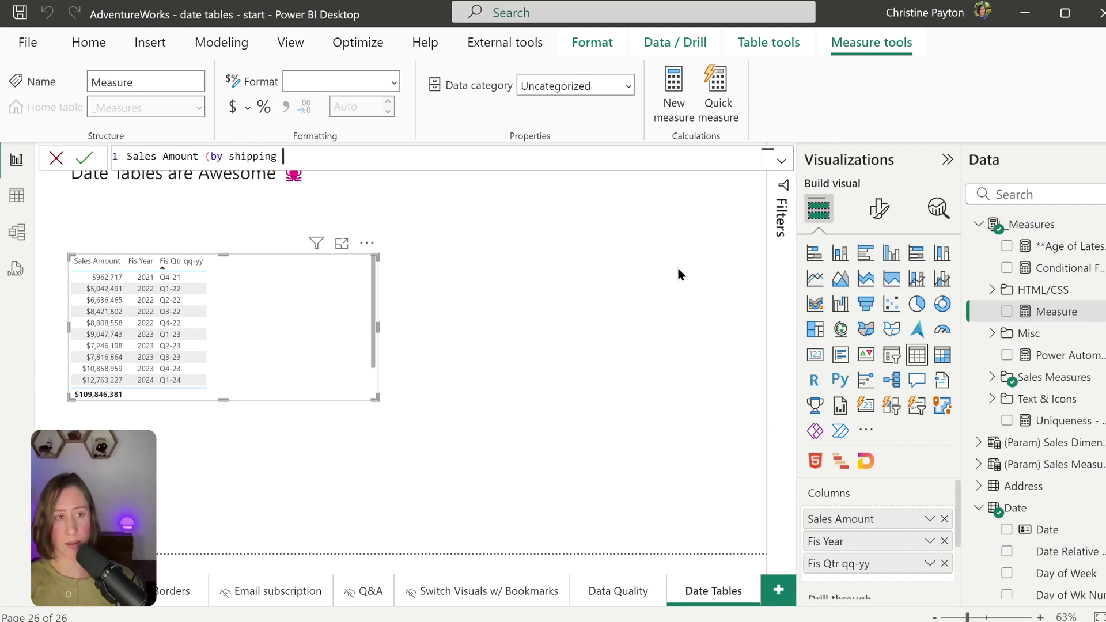
pyautogui.write('date) =')
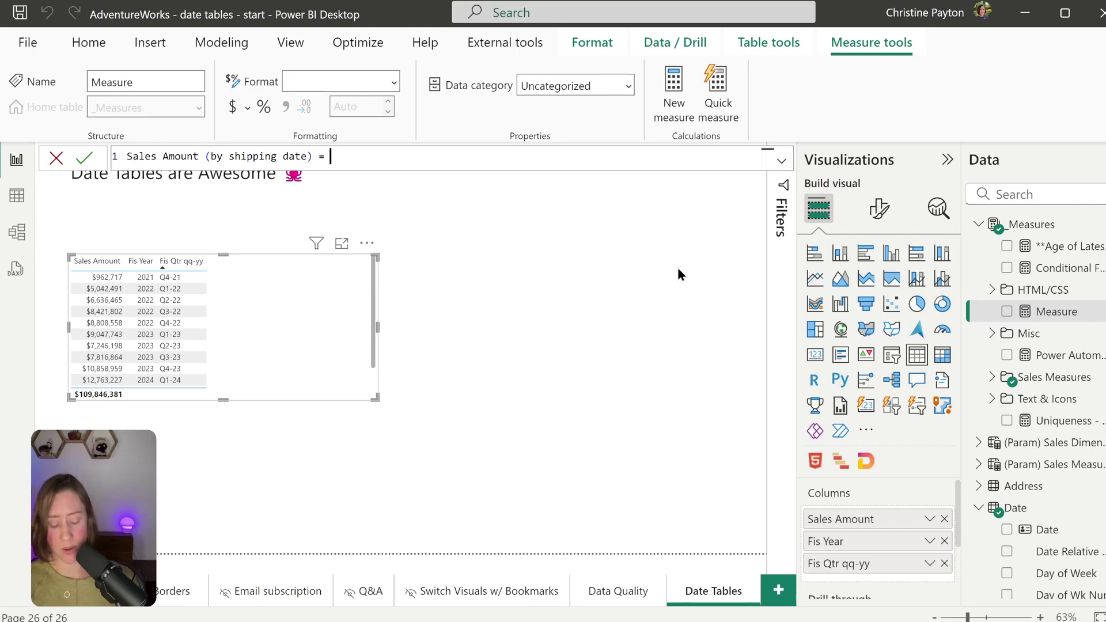
# - Begin the measure's formula on a new line with CALCULATE and [Sales Amount] as its expression
pyautogui.hotkey('shift', 'Return')
pyautogui.write('C')
pyautogui.press('Tab')
pyautogui.write('sales')
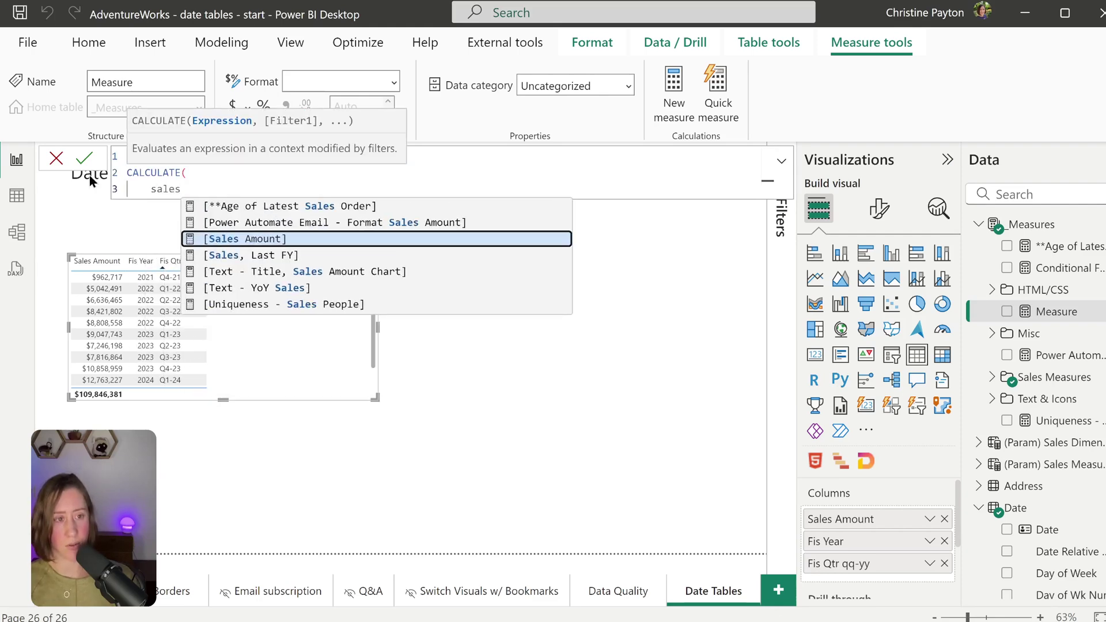
pyautogui.press('Tab')
pyautogui.write(',')
pyautogui.hotkey('shift', 'Return')
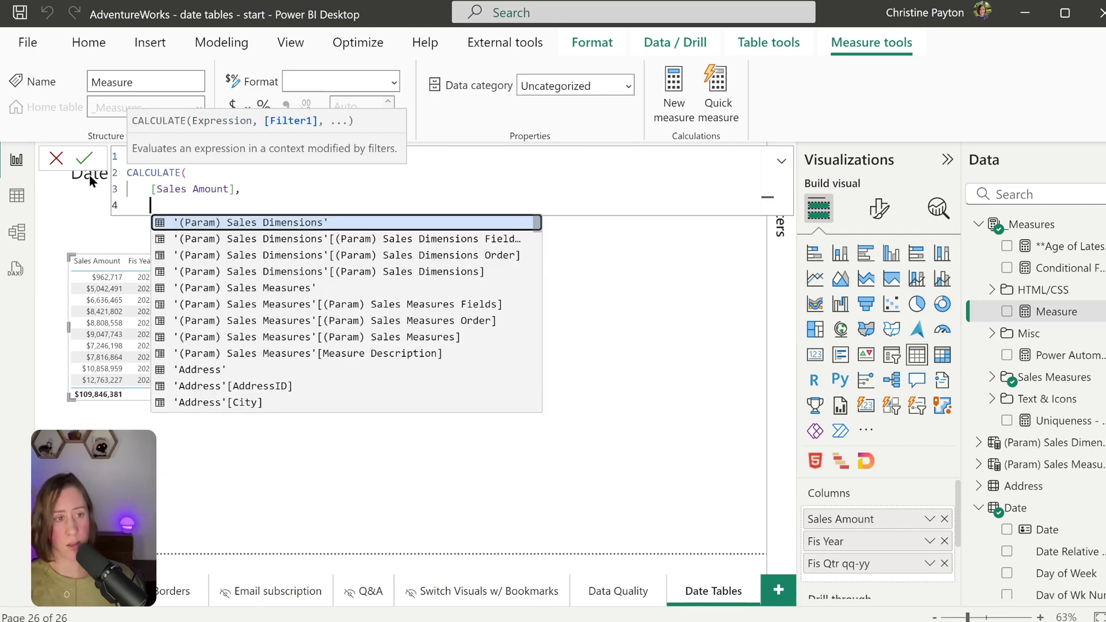
# - Add a USERELATIONSHIP filter between 'Sales Order'[Shipping Date (fake dates)] and 'Date'[Date], close the formula and commit the measure
pyautogui.write('userel')
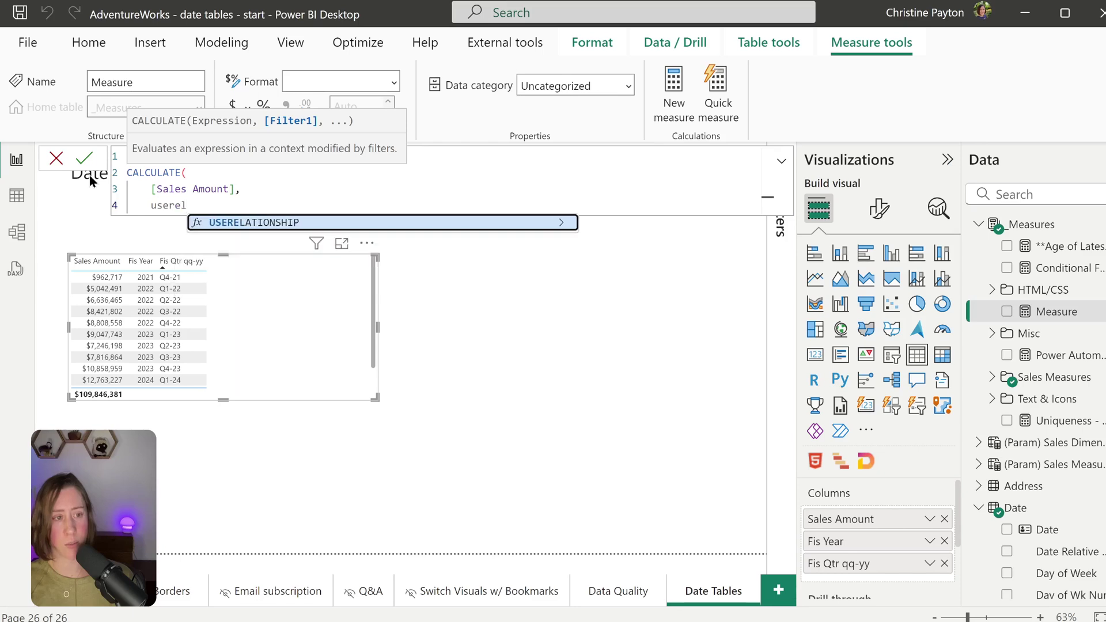
pyautogui.press('Tab')
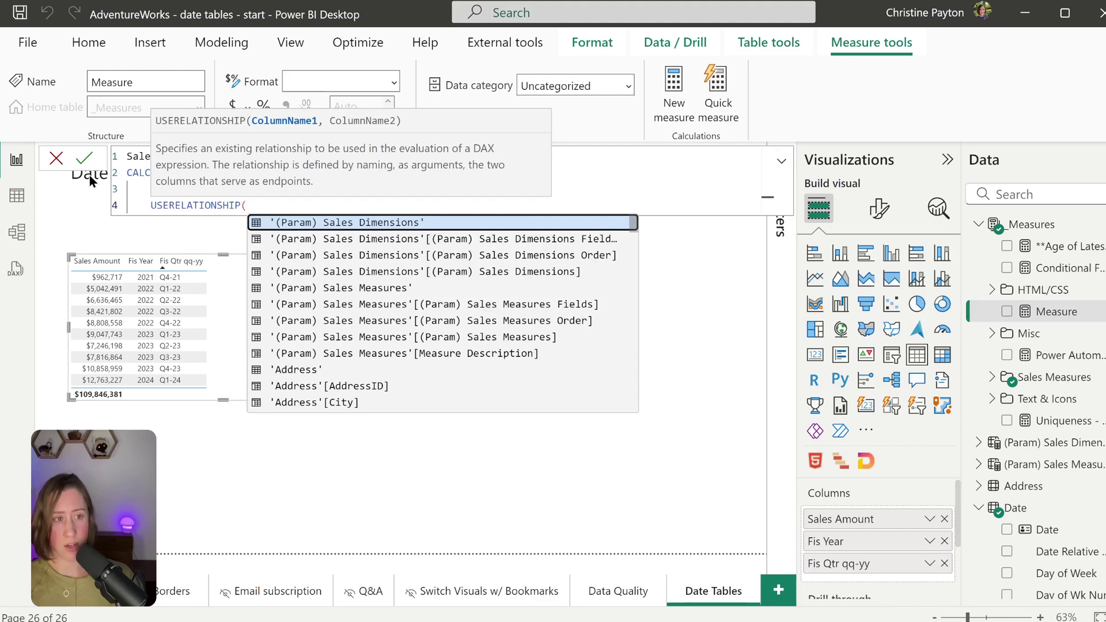
pyautogui.write('shi')
pyautogui.press('Down')
pyautogui.press('Tab')
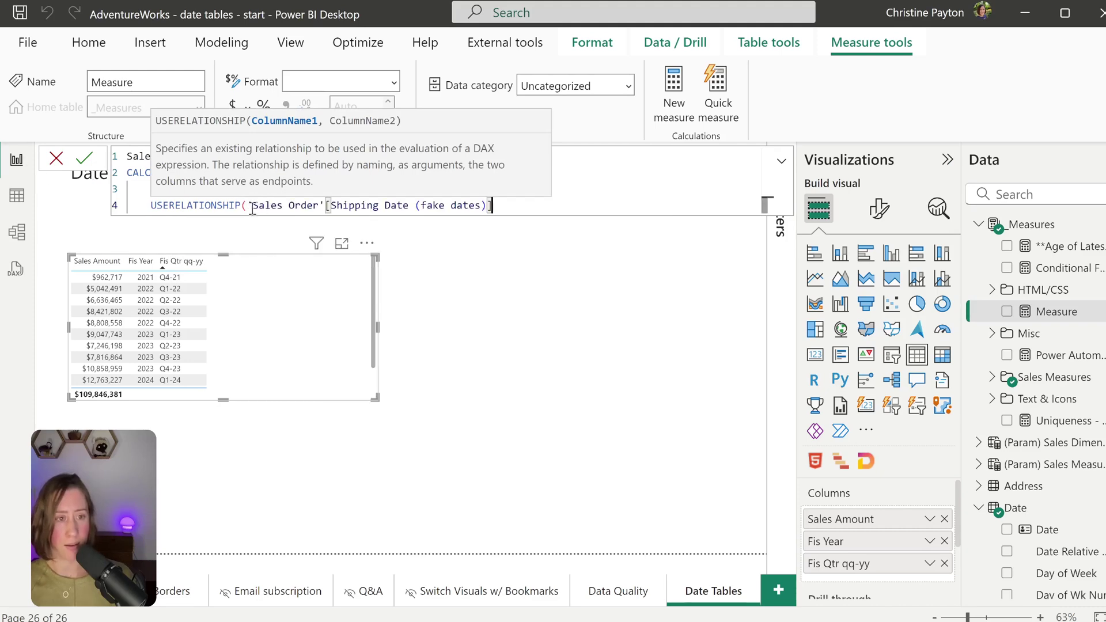
pyautogui.write(',')
pyautogui.press('Return')
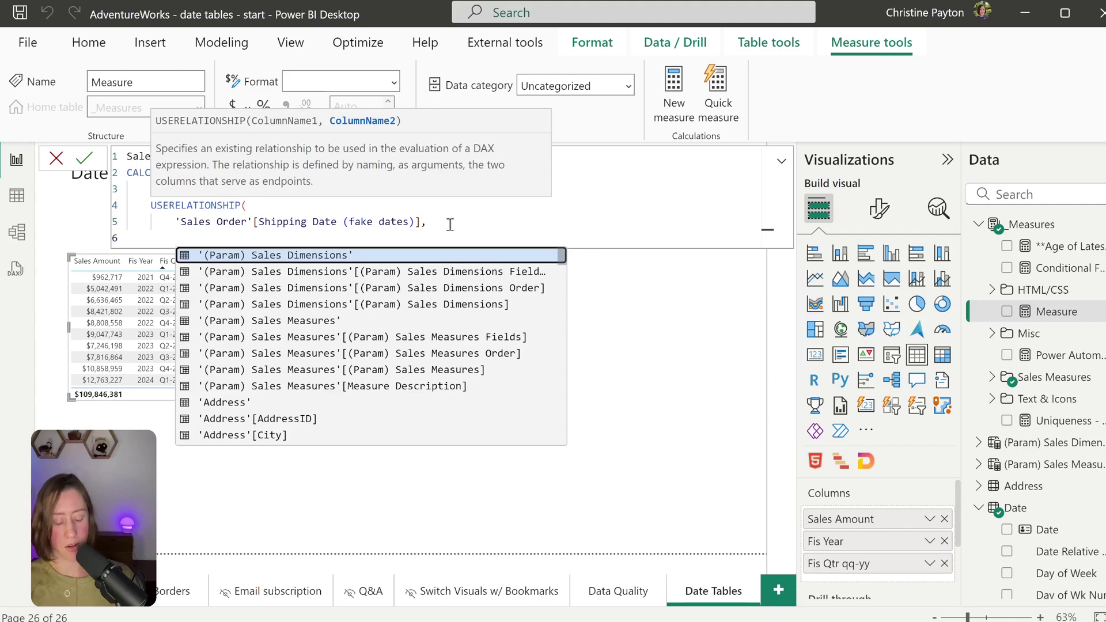
pyautogui.write('date')
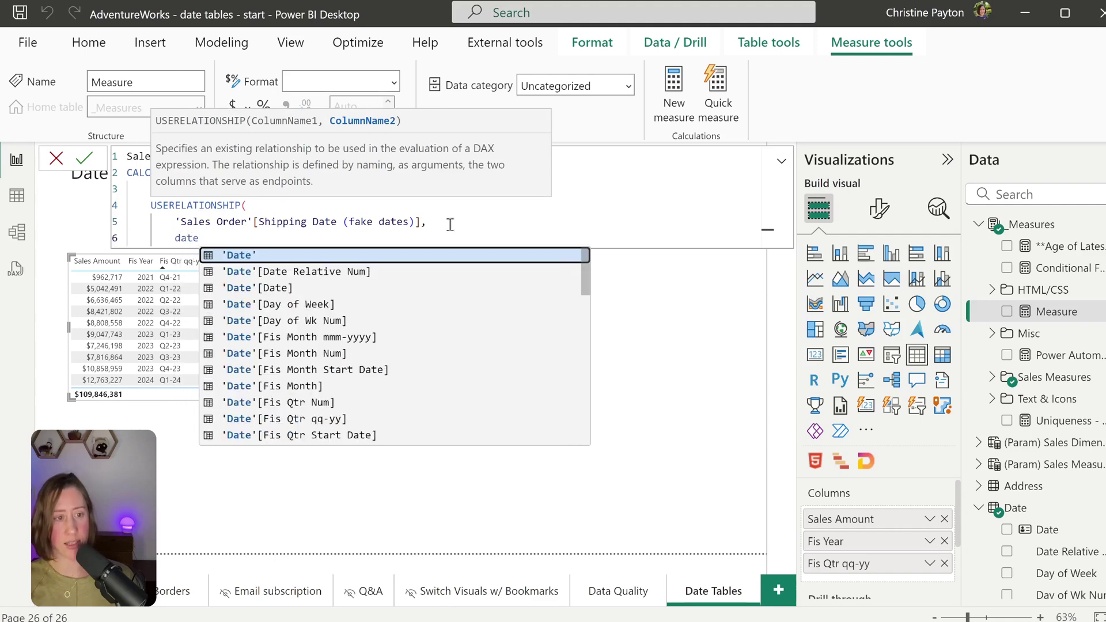
pyautogui.press('Down')
pyautogui.press('Down')
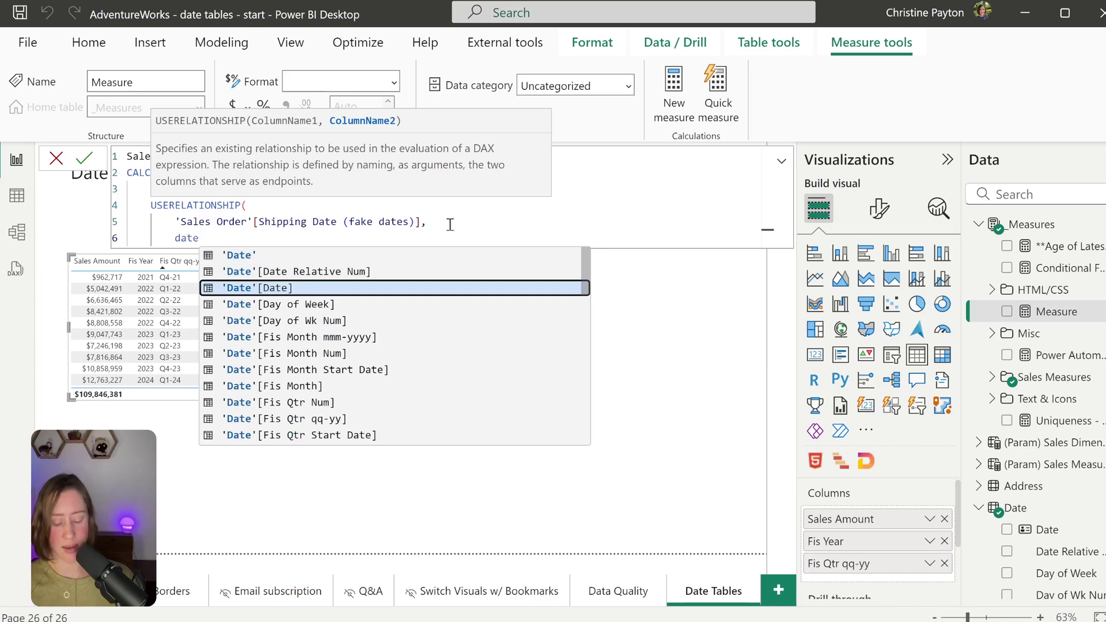
pyautogui.press('Tab')
pyautogui.press('Down')
pyautogui.press('Return')
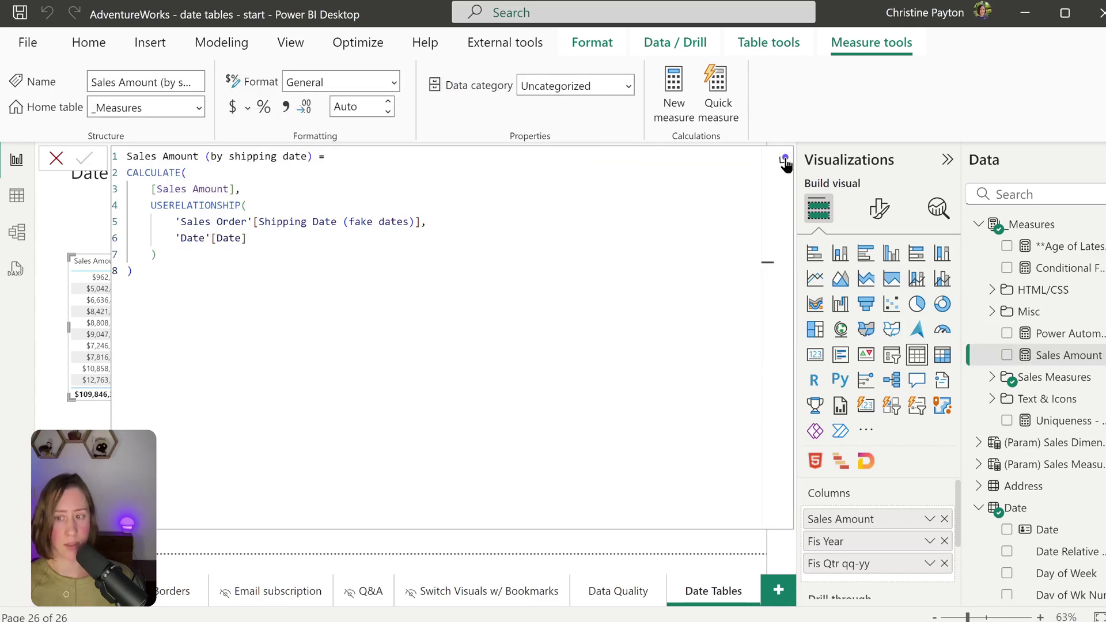
# - Add Sales Amount (by shipping date) to the table visual directly after Sales Amount and format the measure as currency
pyautogui.click(783, 161)
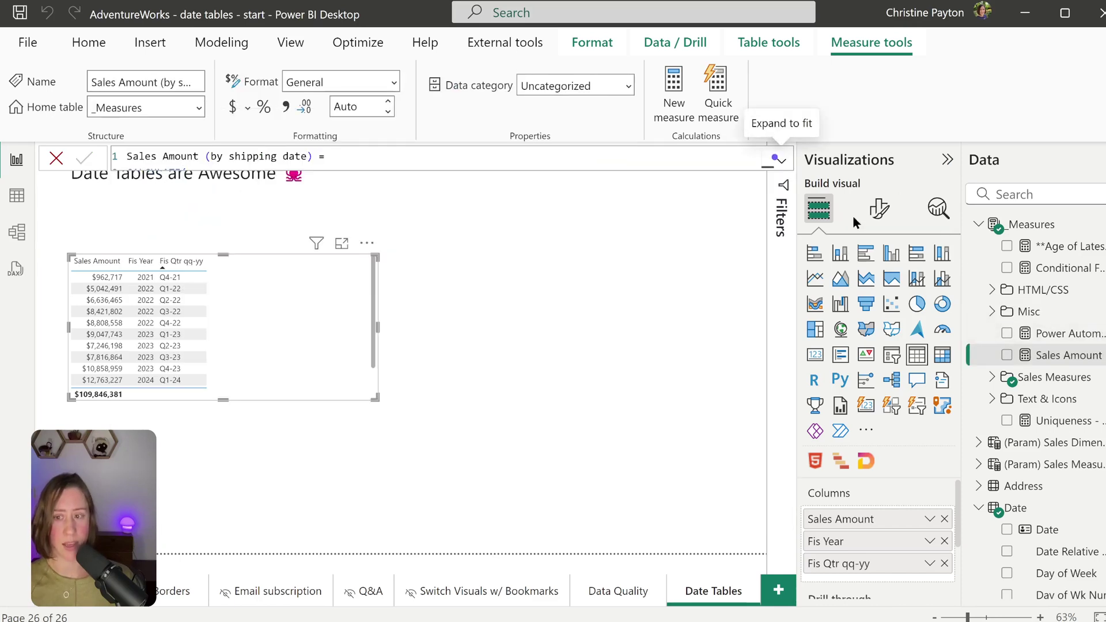
pyautogui.click(1007, 355)
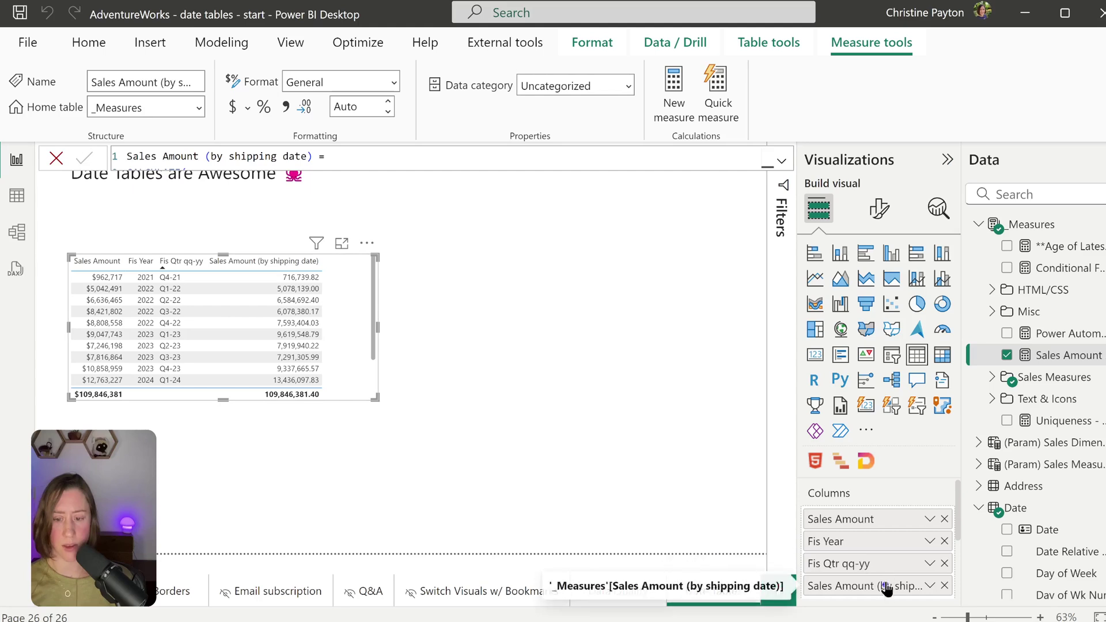
pyautogui.moveTo(887, 584); pyautogui.dragTo(879, 531)
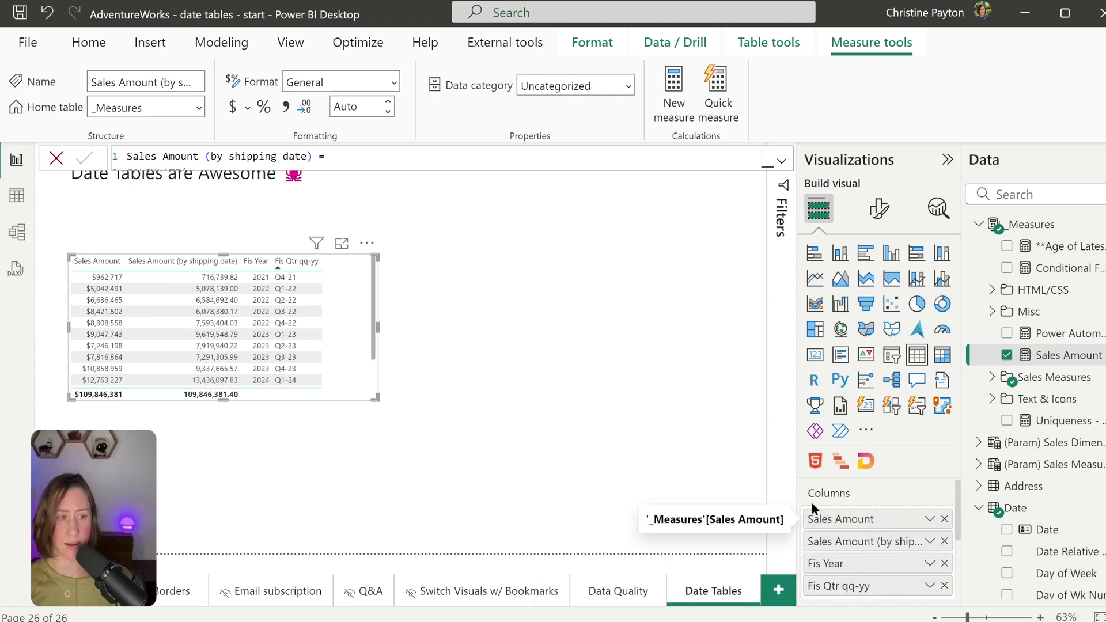
pyautogui.click(233, 107)
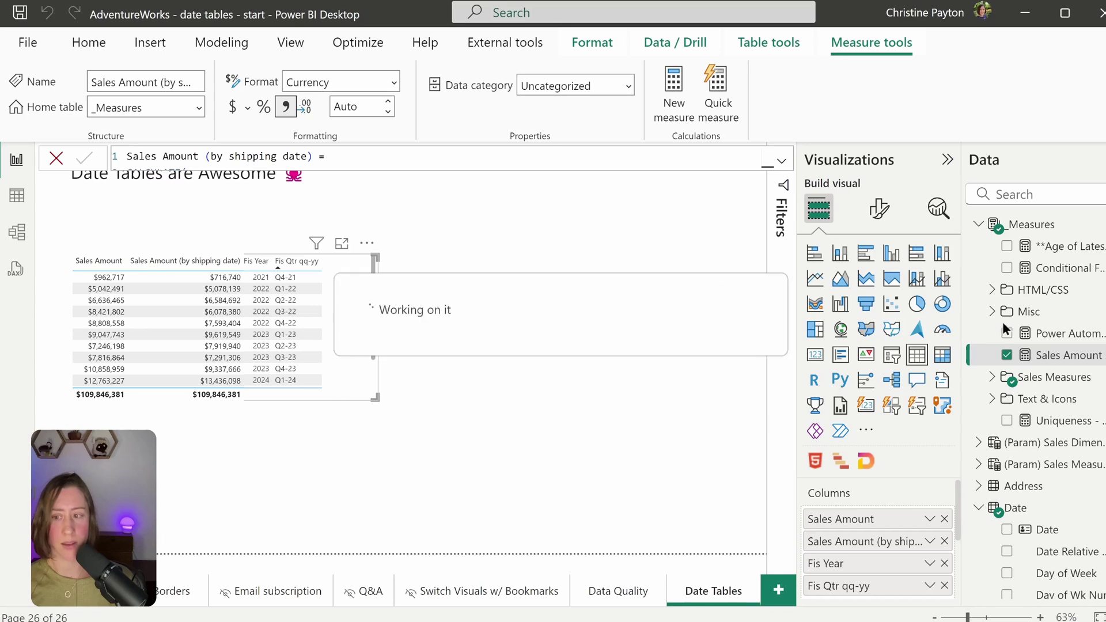
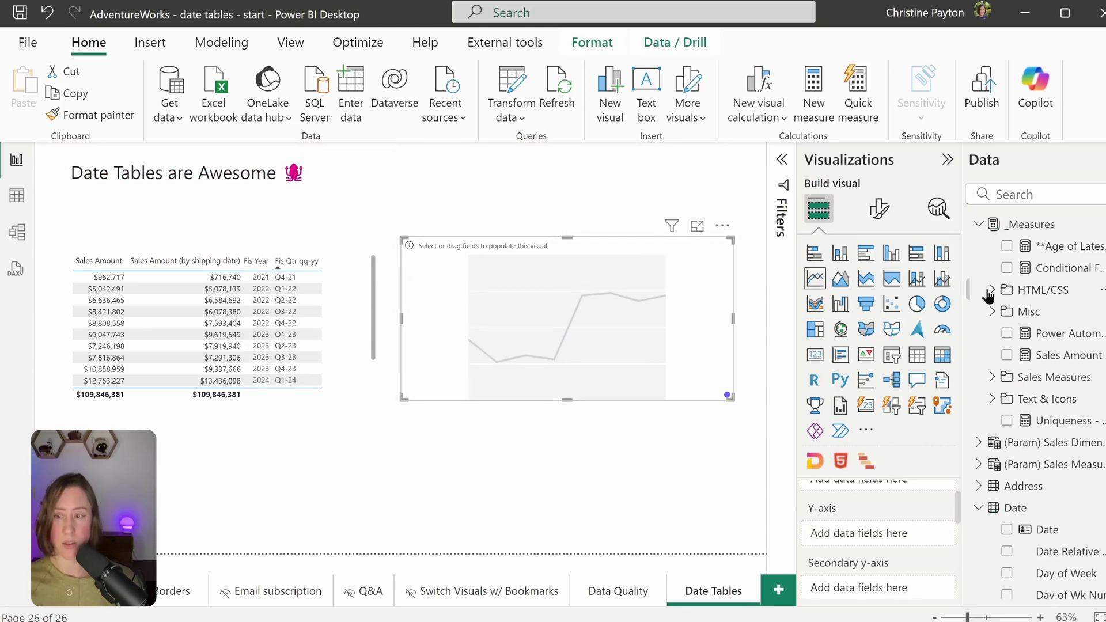
# - Plot Sales Amount in the empty line chart with Fis Year and Fis Qtr qq-yy as the X-axis hierarchy
pyautogui.click(1017, 198)
pyautogui.write('sales')
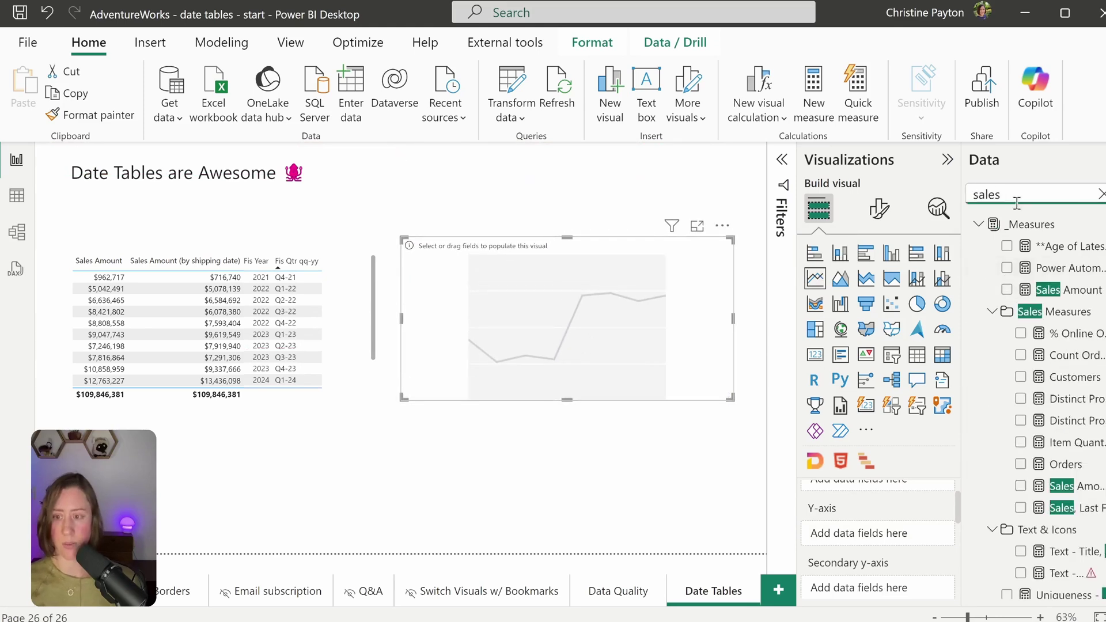
pyautogui.click(1038, 486)
pyautogui.scroll(-5, 1044, 368)
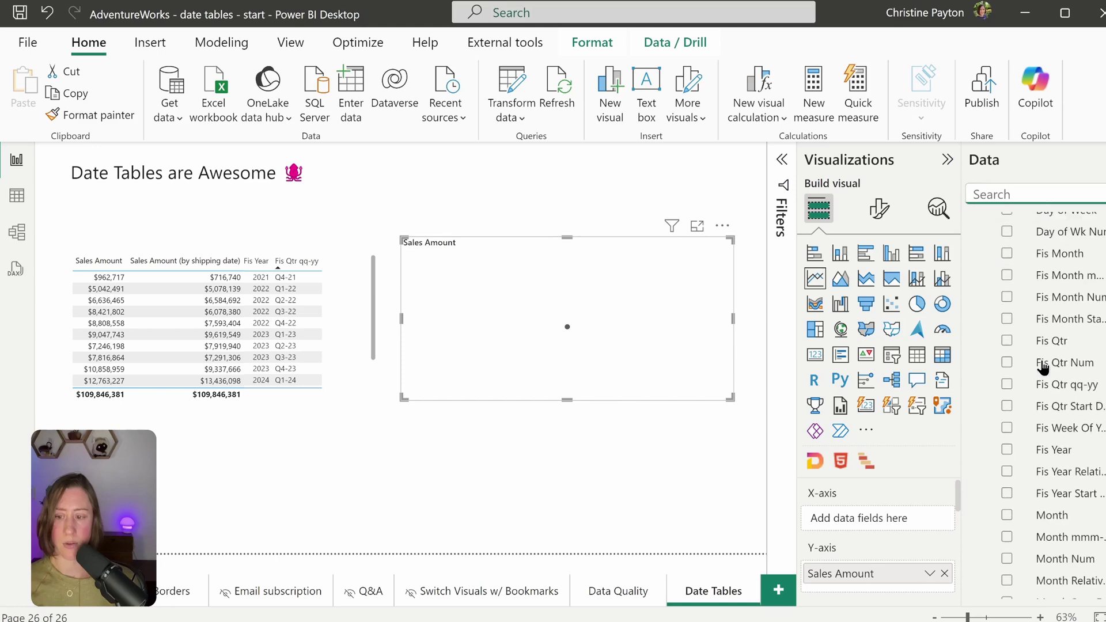
pyautogui.click(1007, 447)
pyautogui.scroll(-3, 1031, 449)
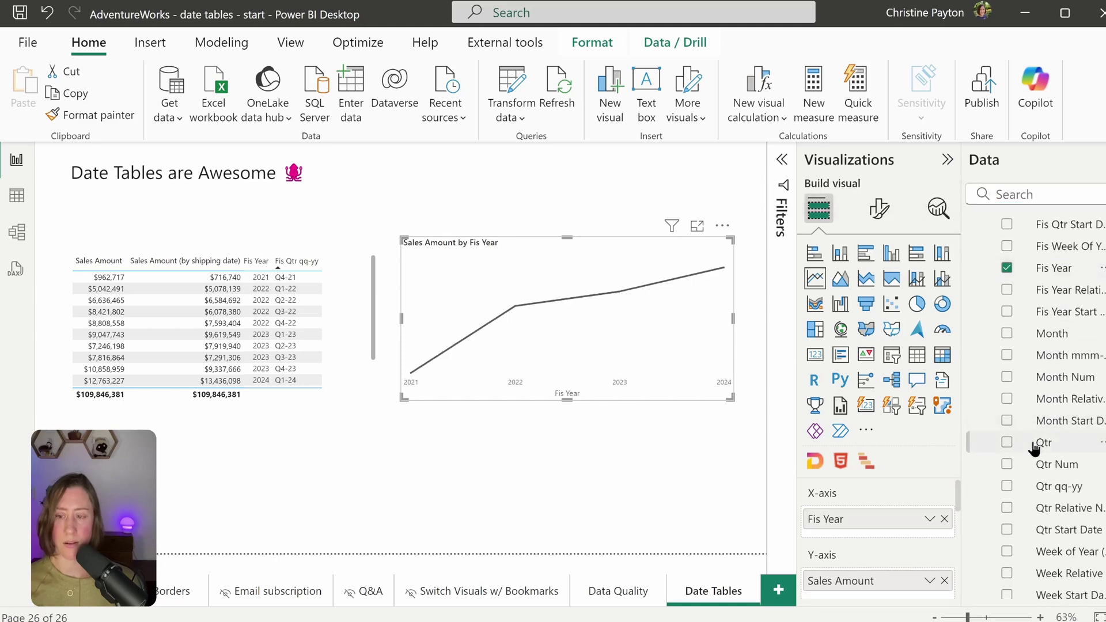
pyautogui.scroll(3, 1036, 438)
pyautogui.moveTo(1044, 384); pyautogui.dragTo(883, 535)
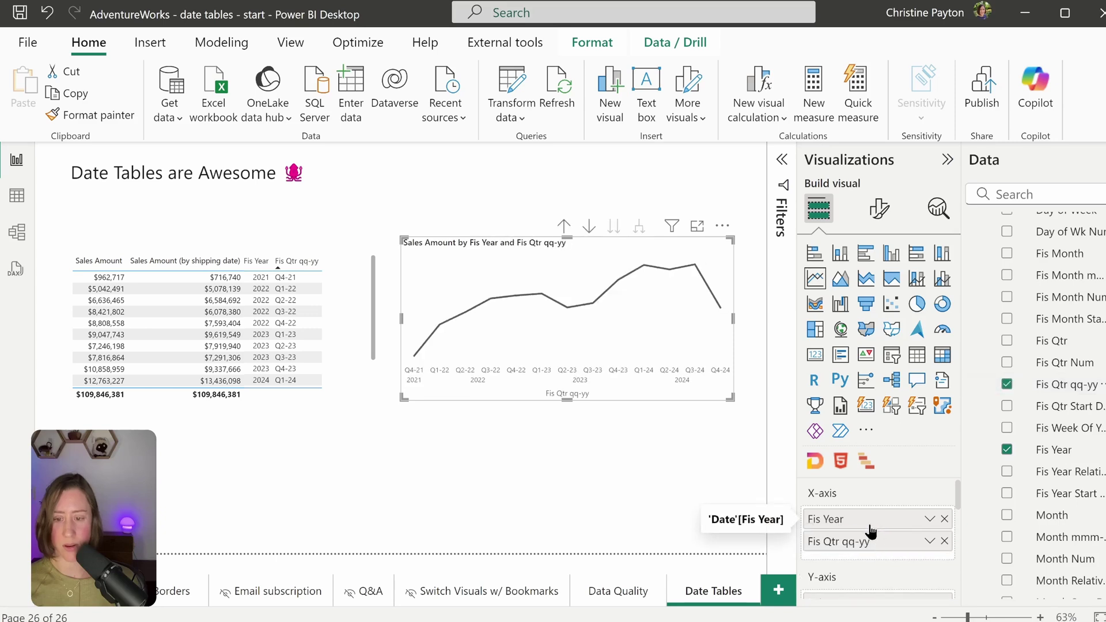
# - Add Month Start Date as the line chart's lowest X-axis level and set its date format to March 2001 (mmmm yyyy)
pyautogui.scroll(-2, 1059, 490)
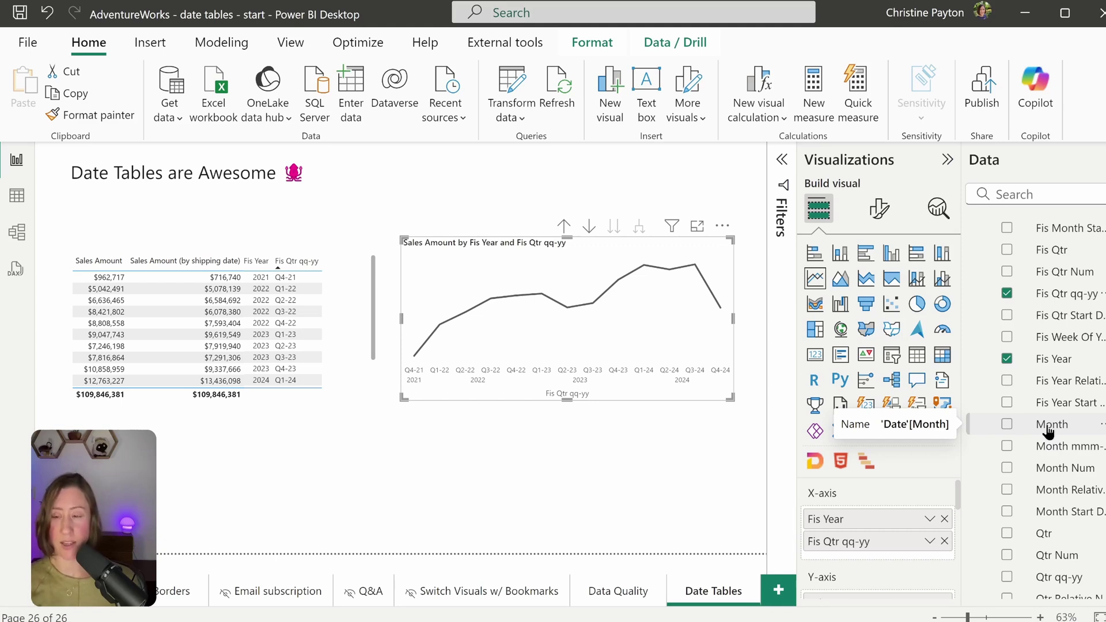
pyautogui.click(1066, 514)
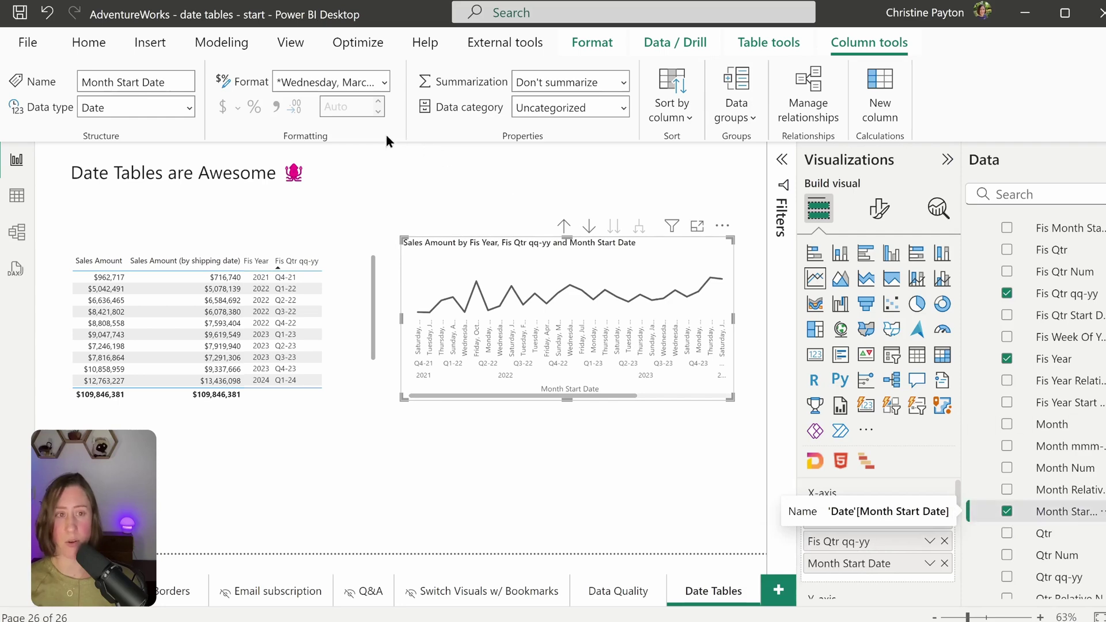
pyautogui.click(384, 82)
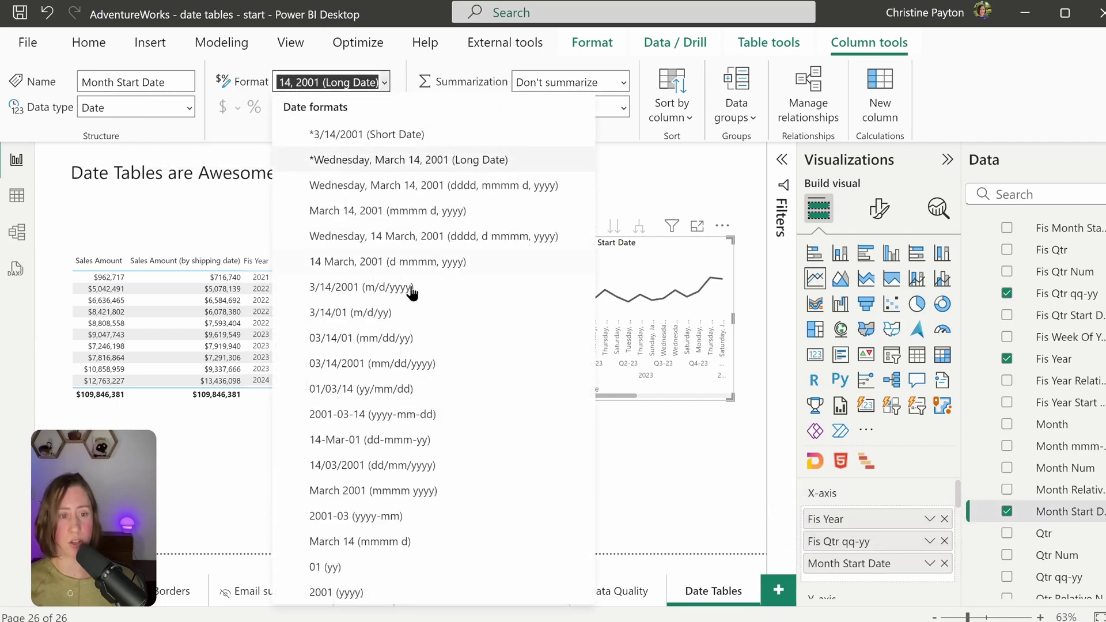
pyautogui.click(342, 492)
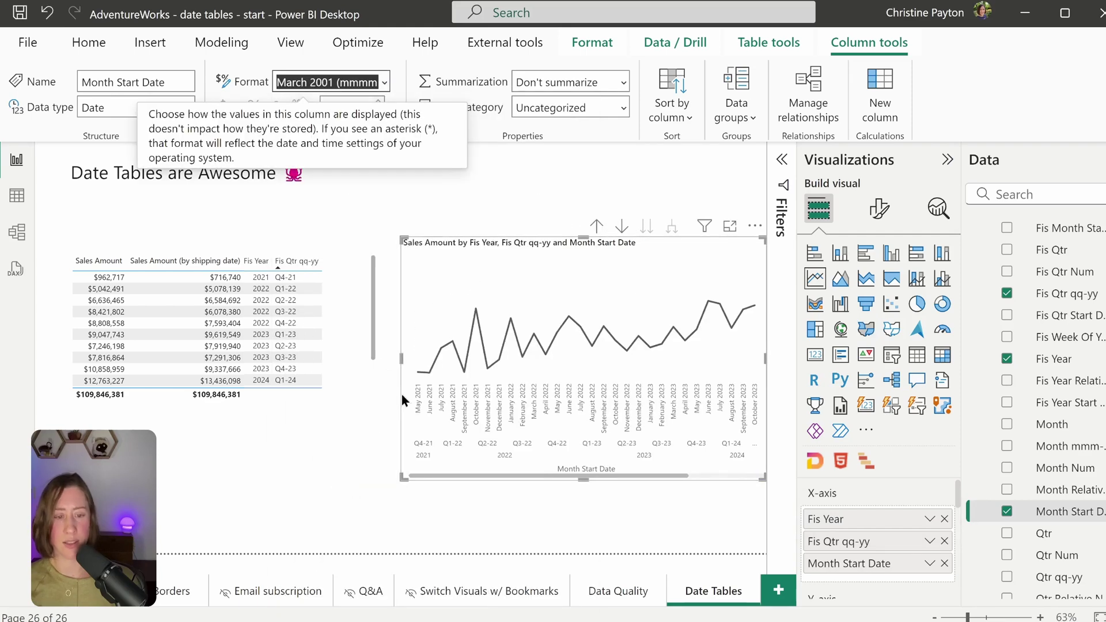
# - Reposition the line chart slightly and drill through its date hierarchy levels, finishing with Fis Year expanded to Fis Qtr qq-yy
pyautogui.click(596, 226)
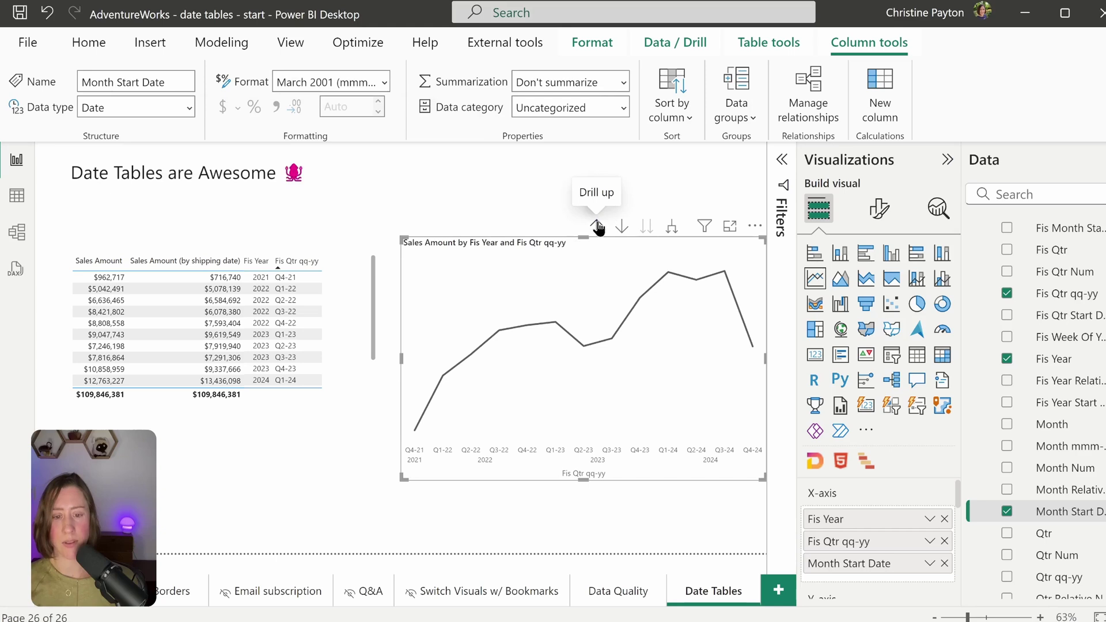
pyautogui.moveTo(471, 242); pyautogui.dragTo(460, 253)
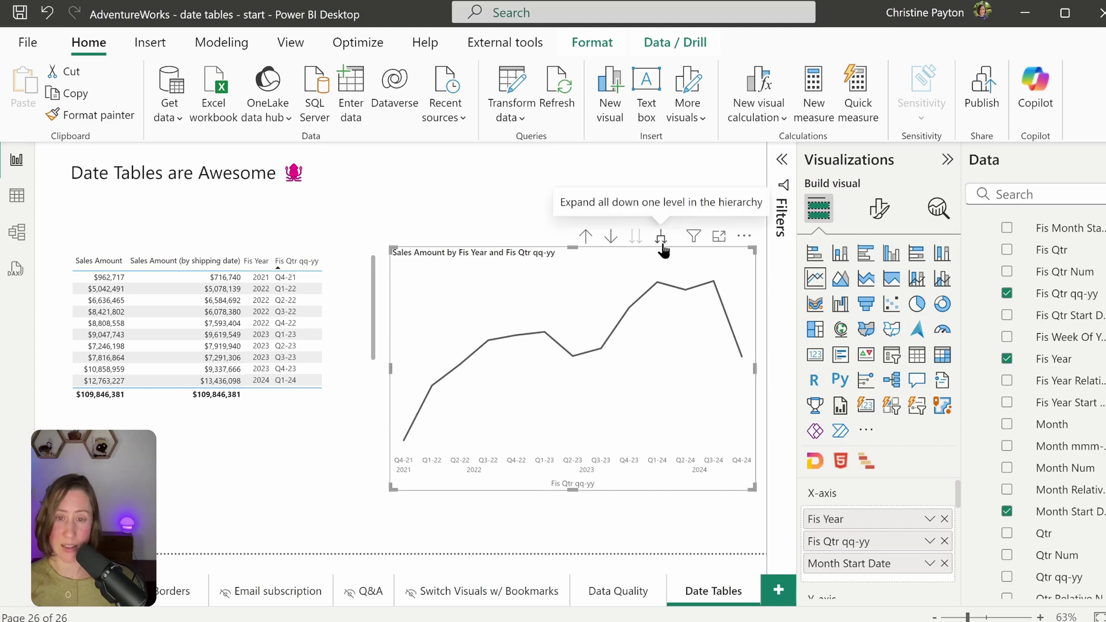
pyautogui.click(586, 235)
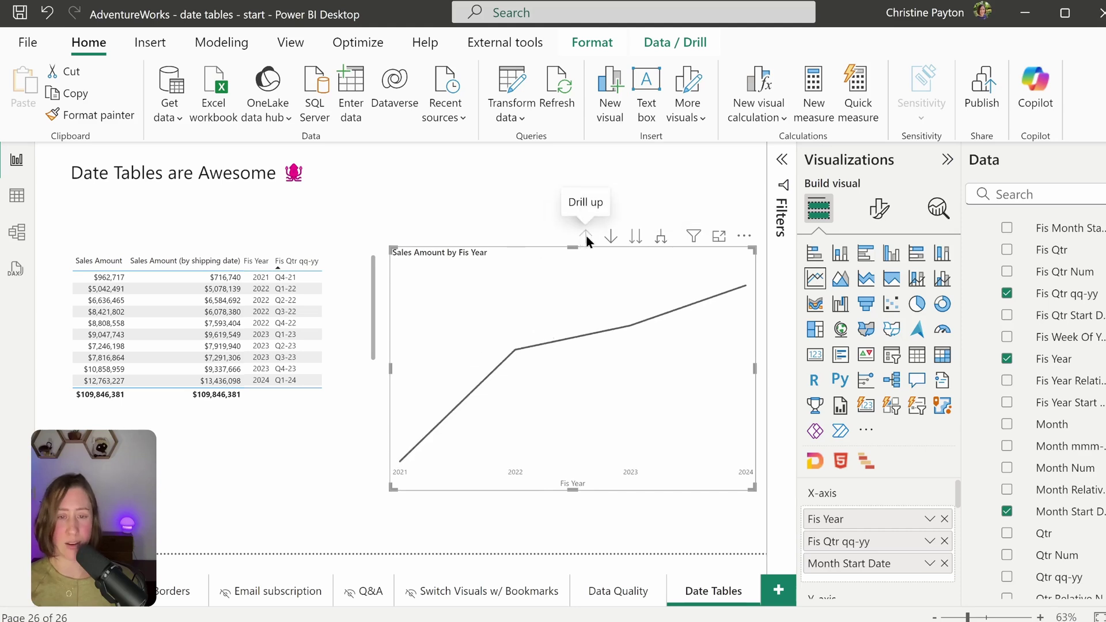
pyautogui.click(636, 236)
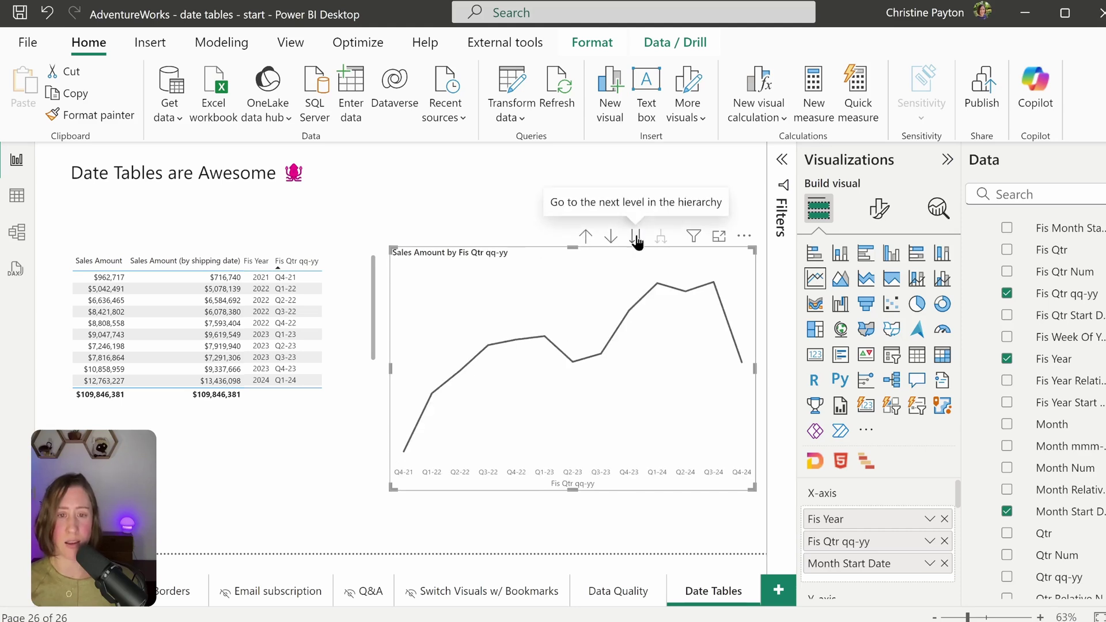
pyautogui.click(636, 236)
pyautogui.click(586, 237)
pyautogui.click(586, 236)
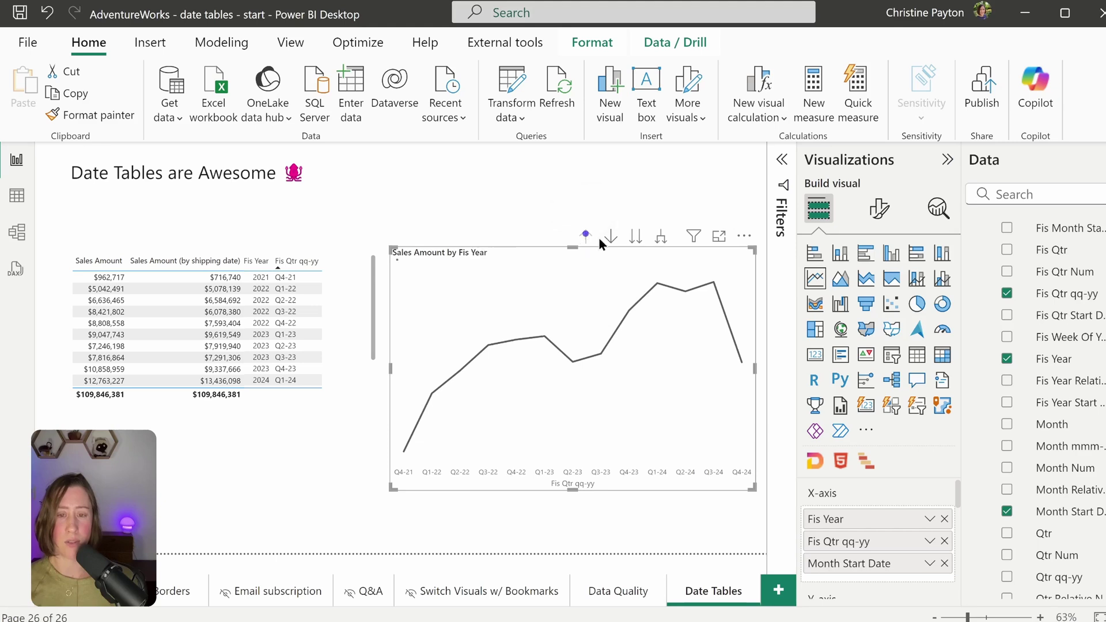
pyautogui.click(662, 239)
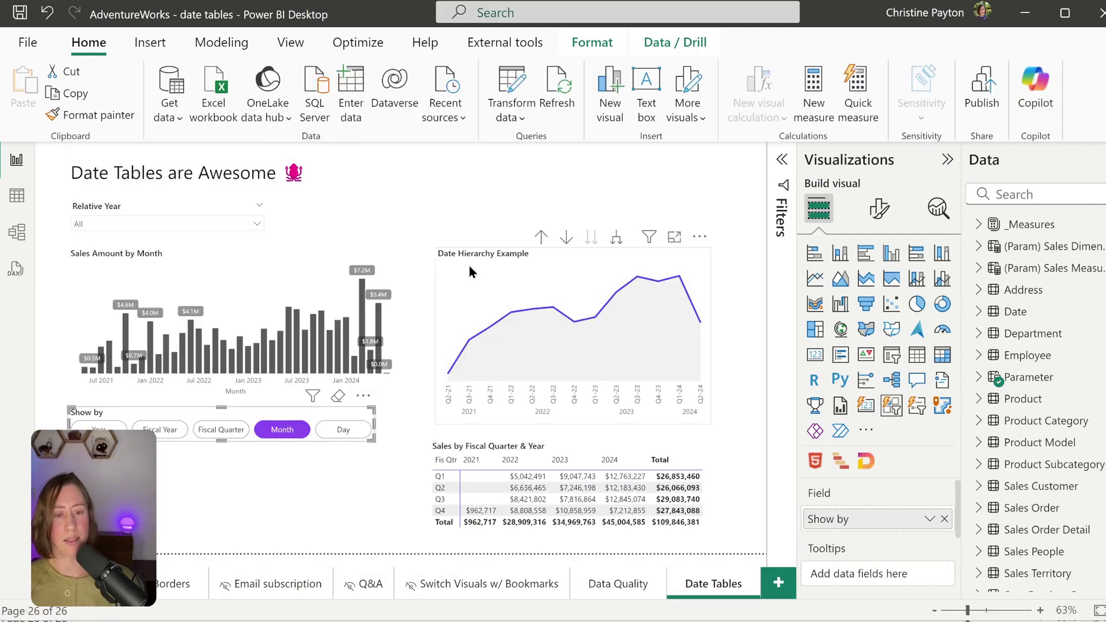
# - In the finished date tables report, view the Sales Amount column chart by Fiscal Quarter and by Fiscal Year using the Show by slicer
pyautogui.click(220, 430)
pyautogui.click(171, 432)
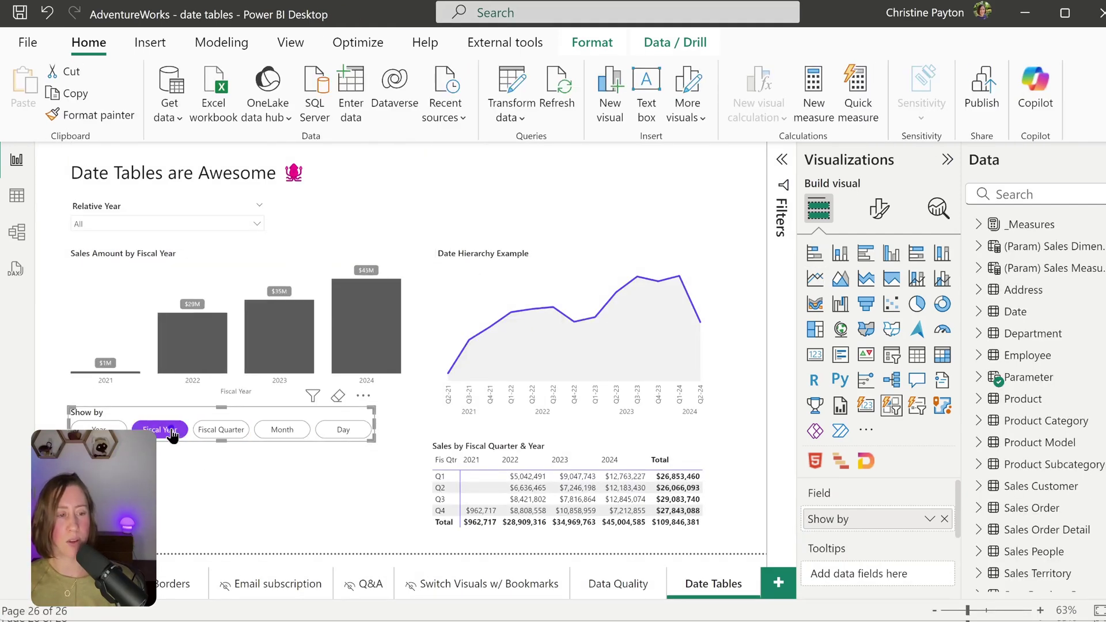
# - View the finished report's Sales Amount column chart by Fiscal Quarter and by Month using the Show by slicer
pyautogui.click(221, 430)
pyautogui.click(282, 430)
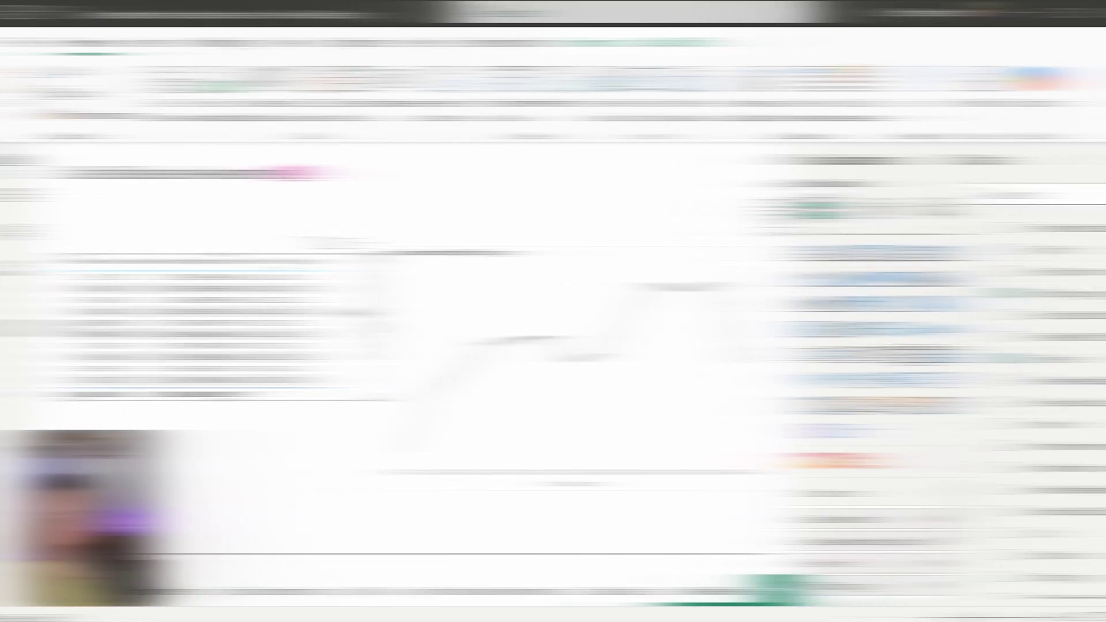
# - In the date tables start report, add a stacked column chart beside the line chart and plot Sales Amount on its Y-axis
pyautogui.click(840, 254)
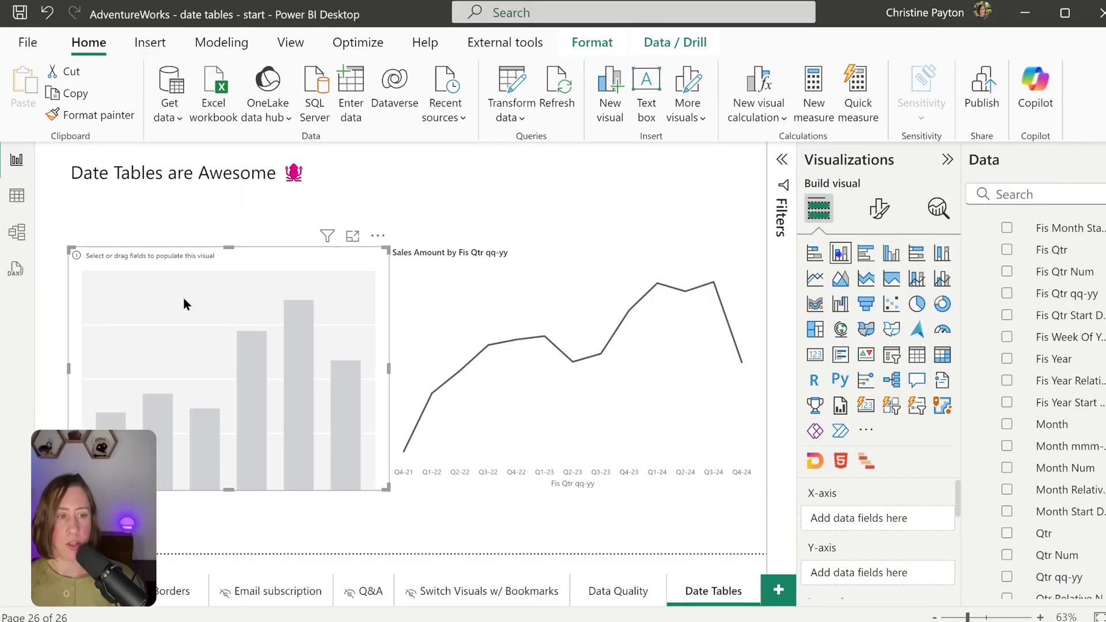
pyautogui.moveTo(185, 301); pyautogui.dragTo(234, 375)
pyautogui.moveTo(1062, 485); pyautogui.dragTo(877, 522)
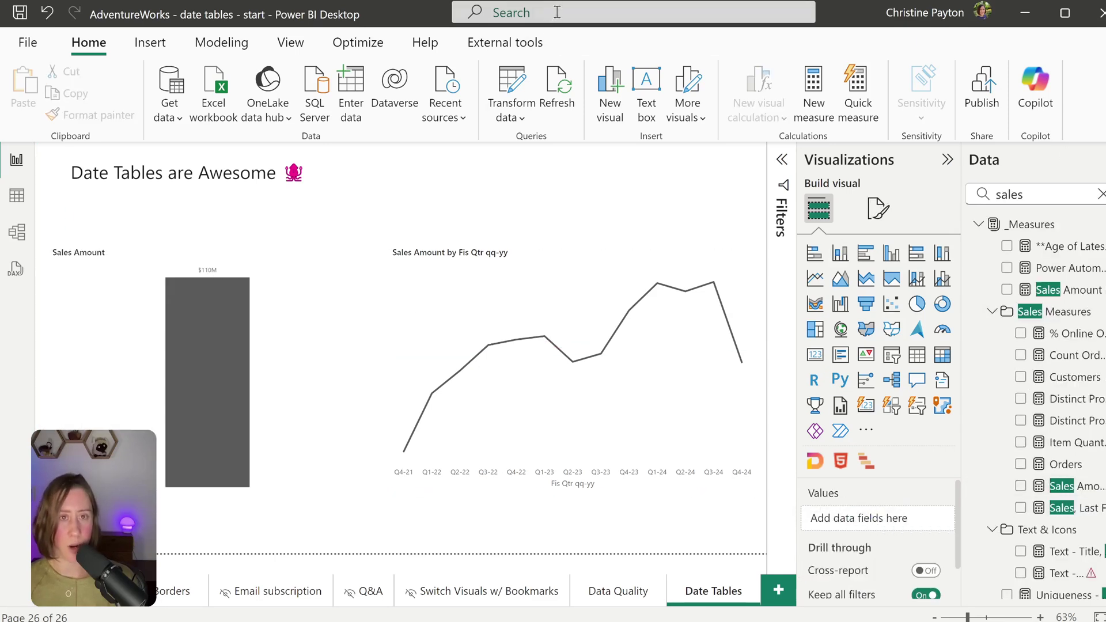
# - Start a new fields parameter and name it Date Field Parameter
pyautogui.click(514, 12)
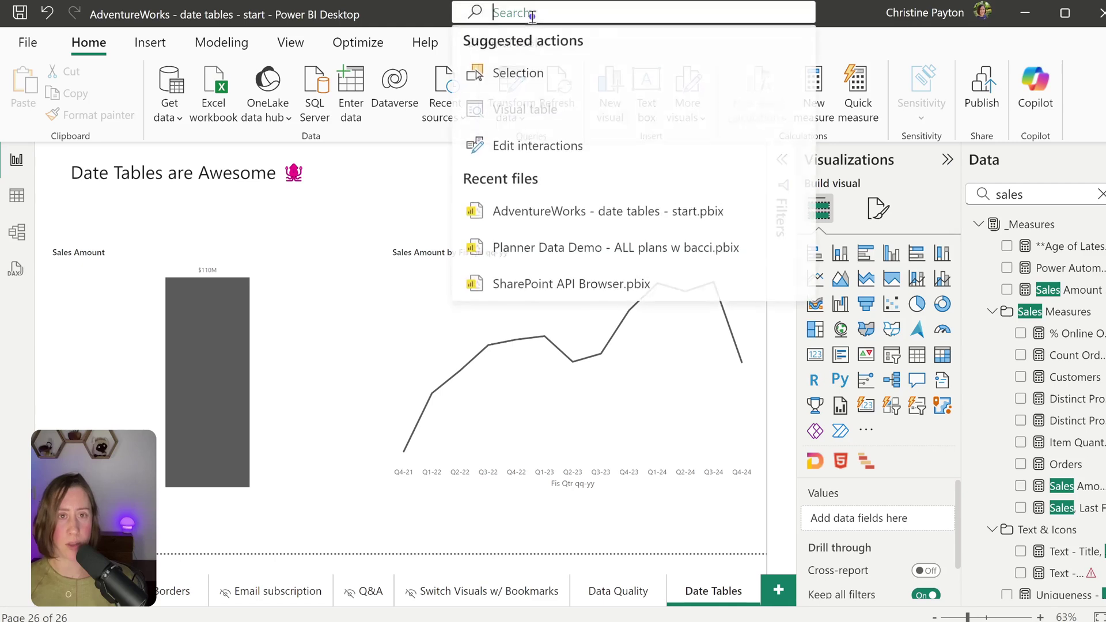
pyautogui.write('field')
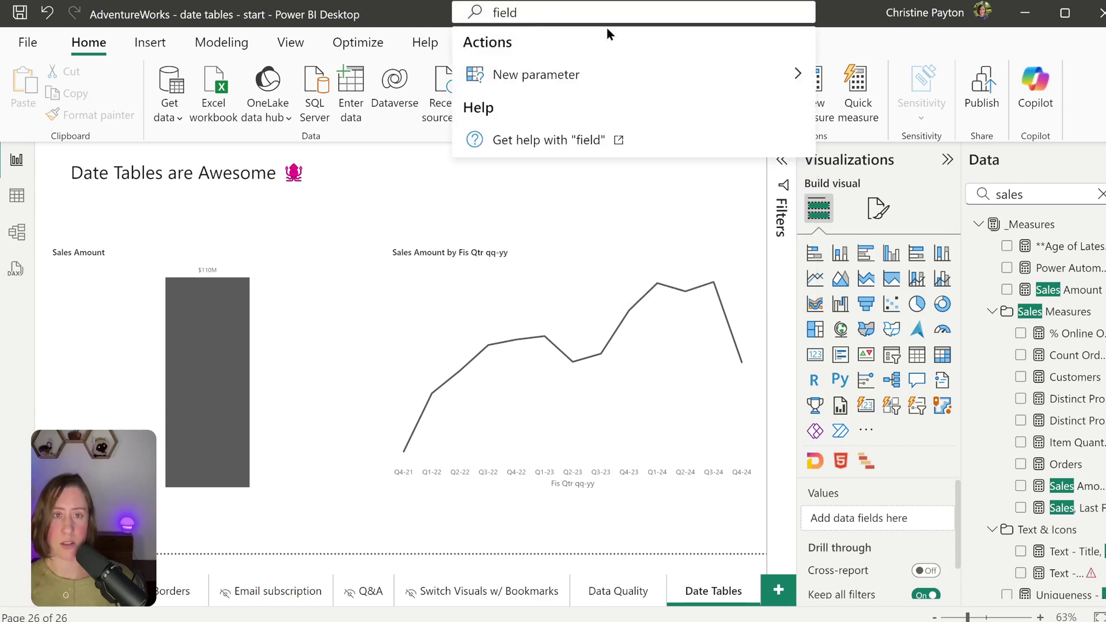
pyautogui.moveTo(794, 73)
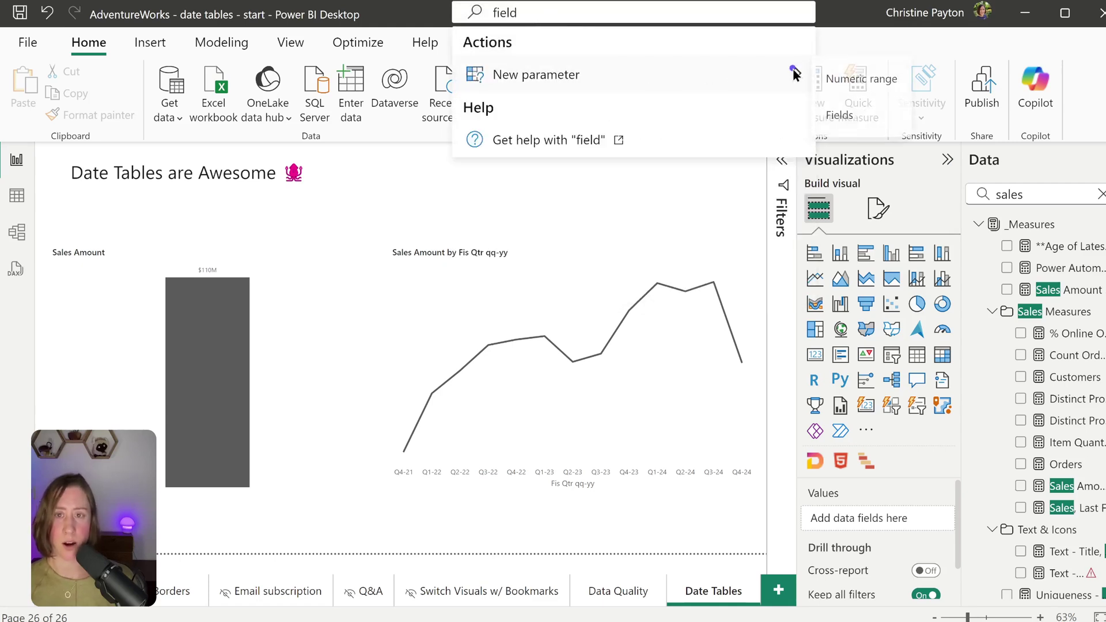
pyautogui.click(844, 117)
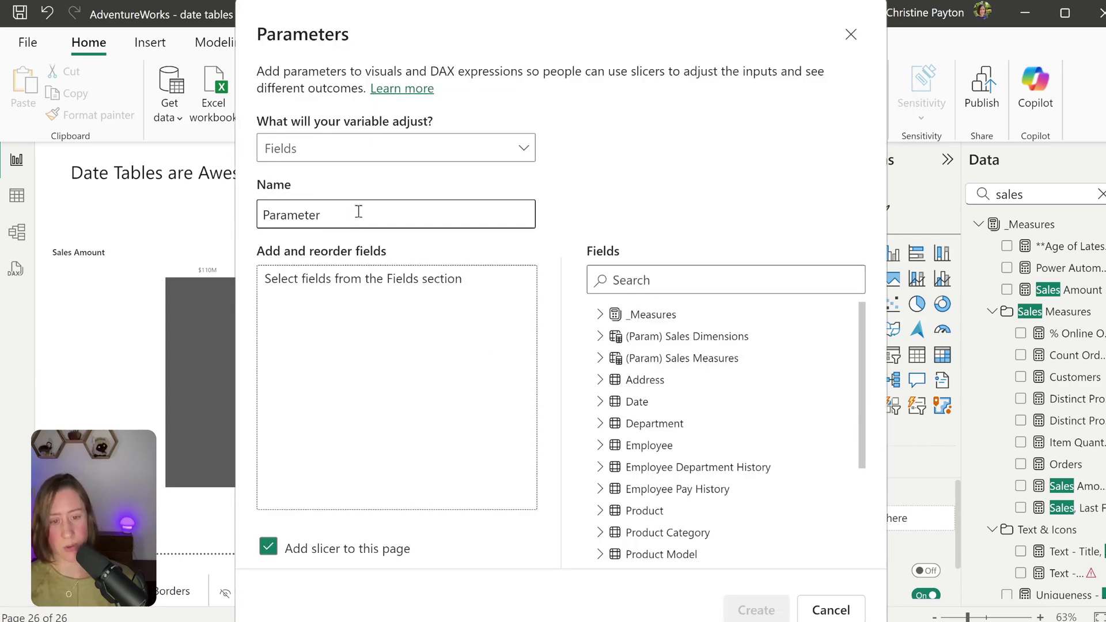
pyautogui.doubleClick(359, 212)
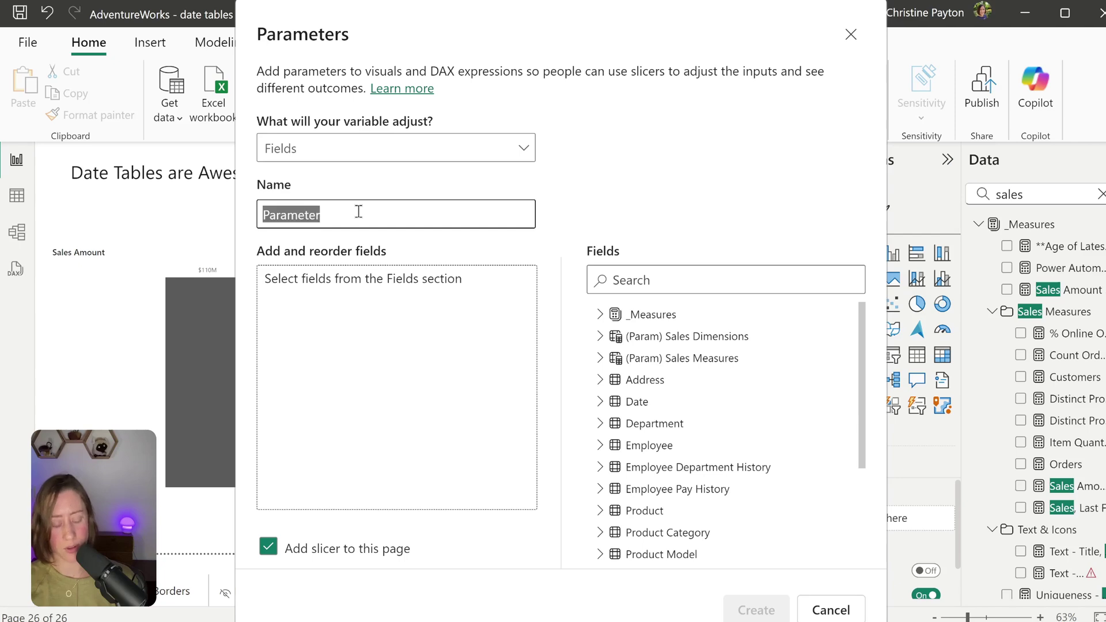
pyautogui.write('D')
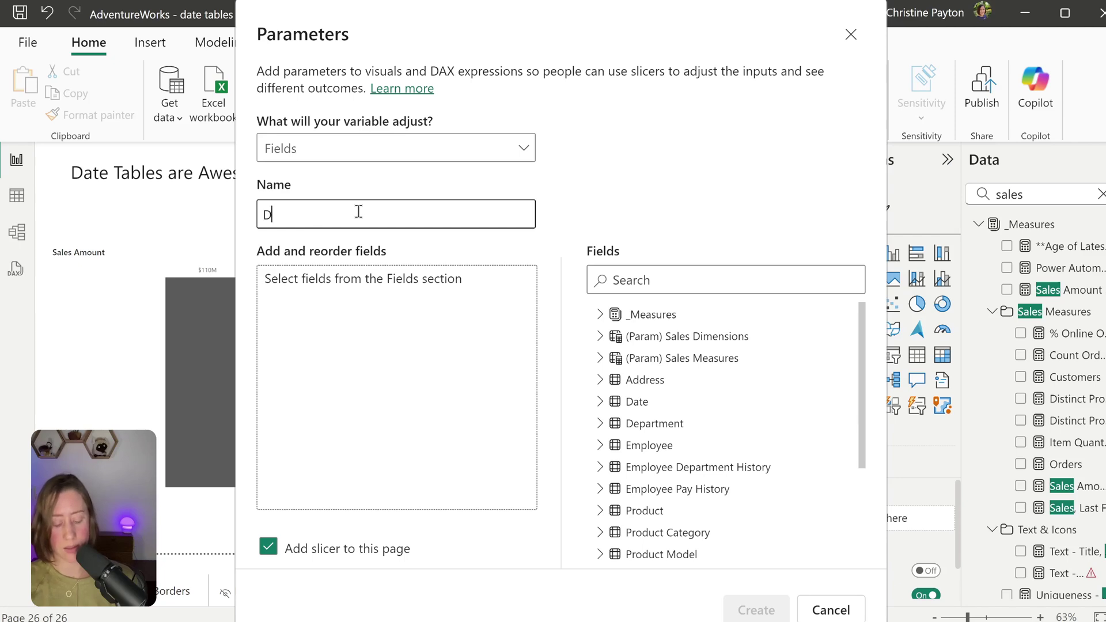
pyautogui.write('ate Field Parameter')
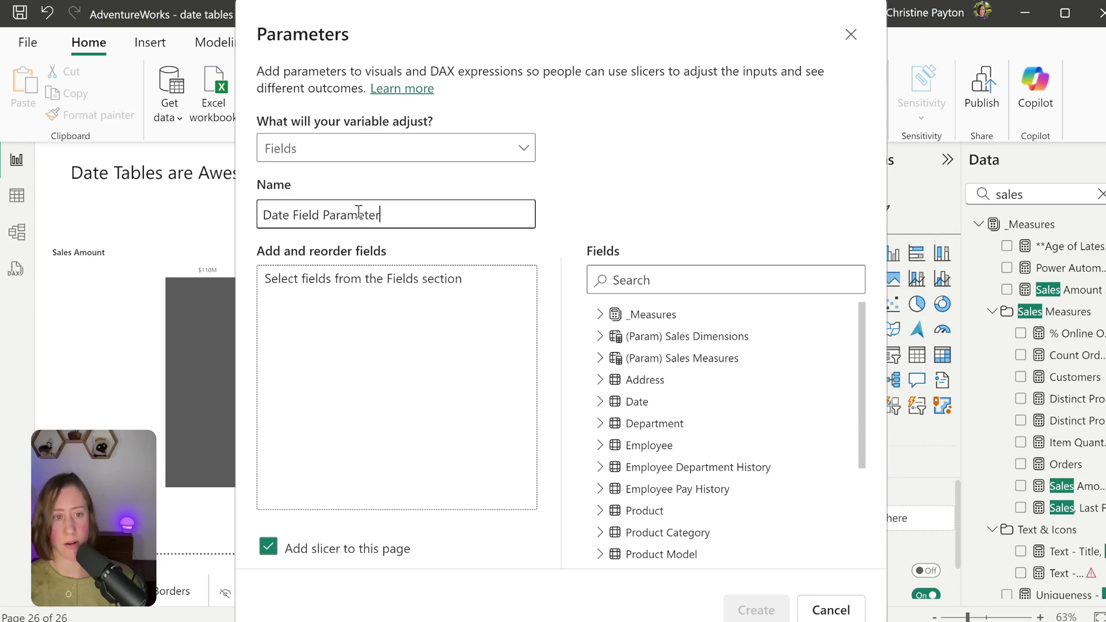
# - Add Fis Year, Fis Qtr qq-yy, Month Start Date and Date from the Date table to the parameter and create it with a page slicer
pyautogui.click(599, 403)
pyautogui.scroll(-3, 733, 380)
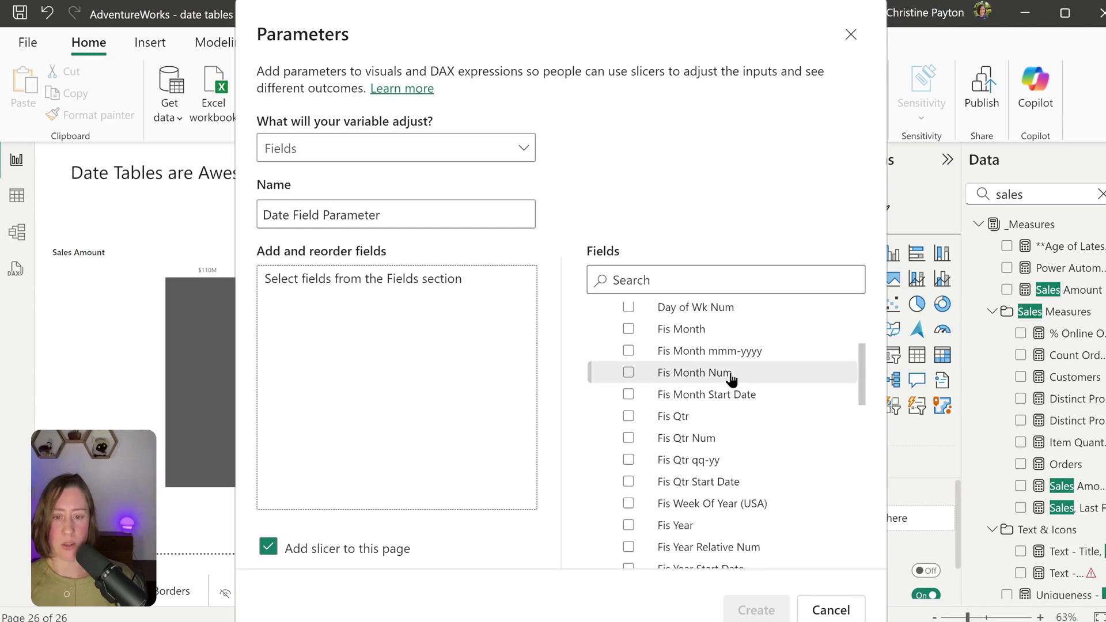
pyautogui.scroll(-2, 723, 380)
pyautogui.click(628, 438)
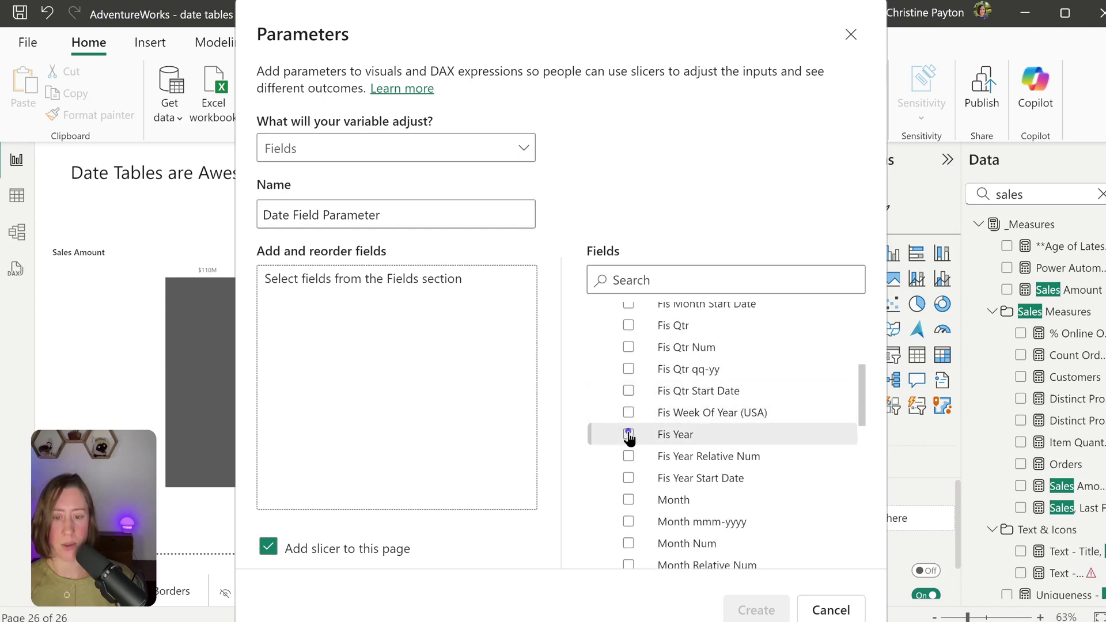
pyautogui.click(629, 365)
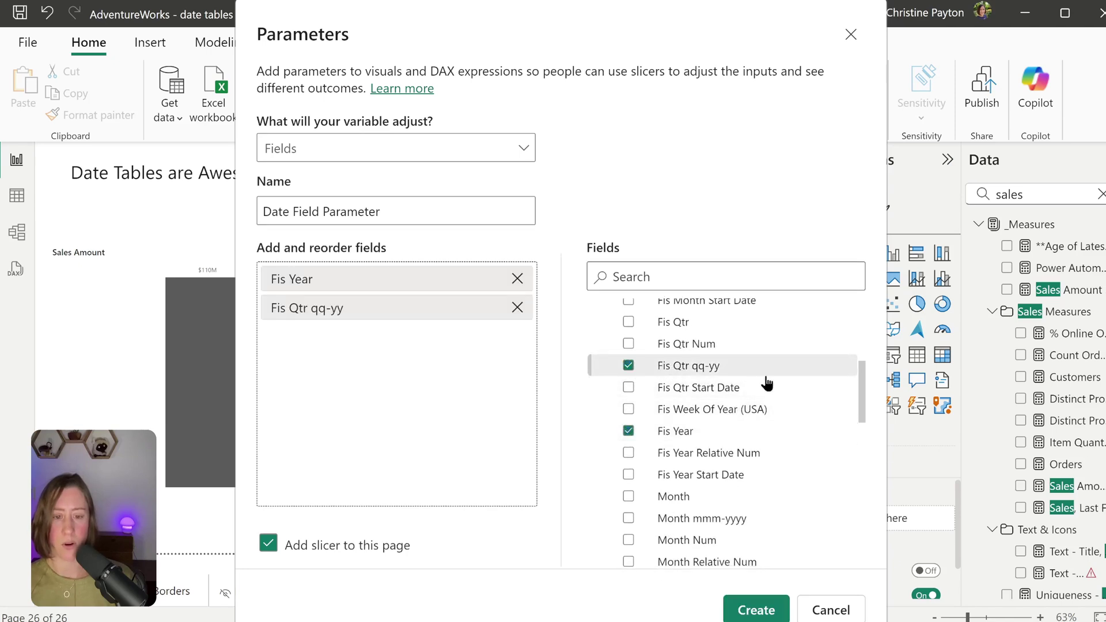
pyautogui.scroll(-2, 766, 383)
pyautogui.click(630, 494)
pyautogui.scroll(8, 713, 433)
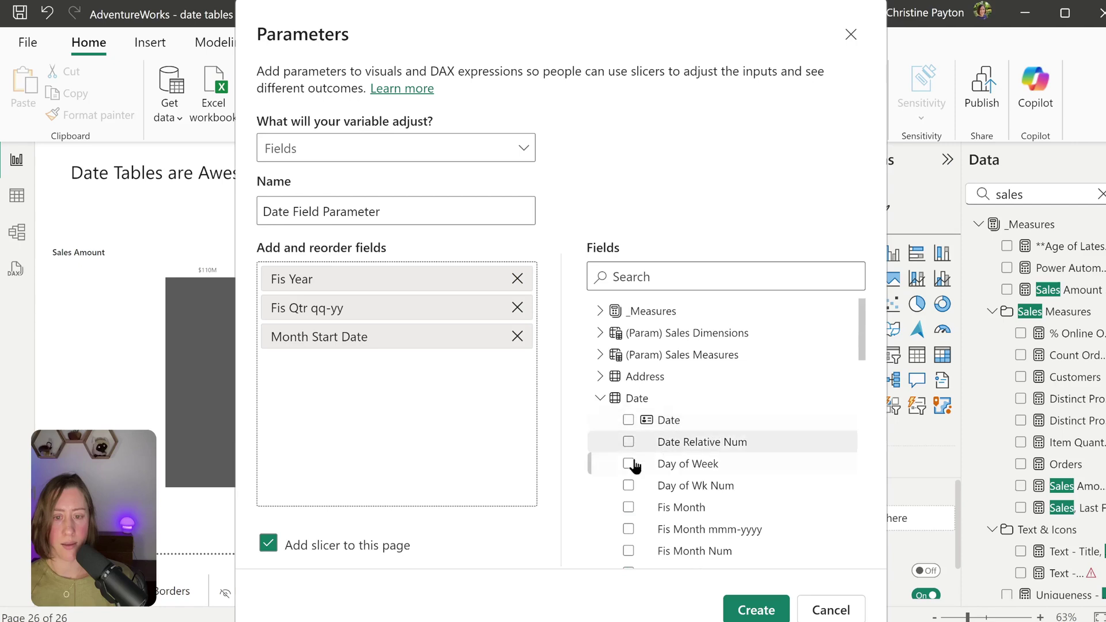
pyautogui.click(629, 422)
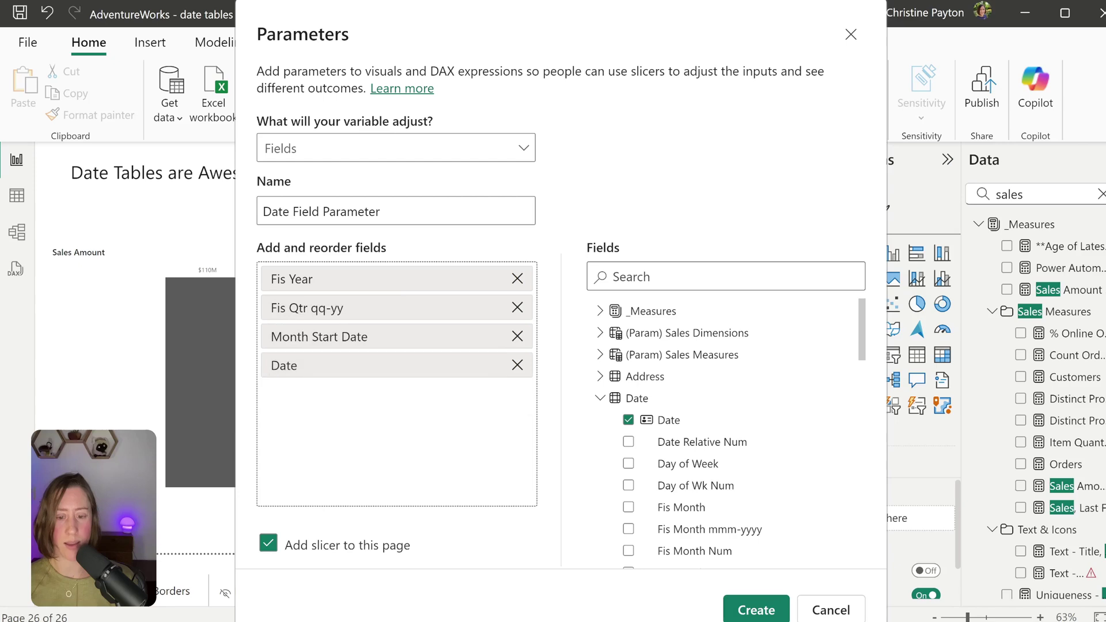
pyautogui.click(757, 611)
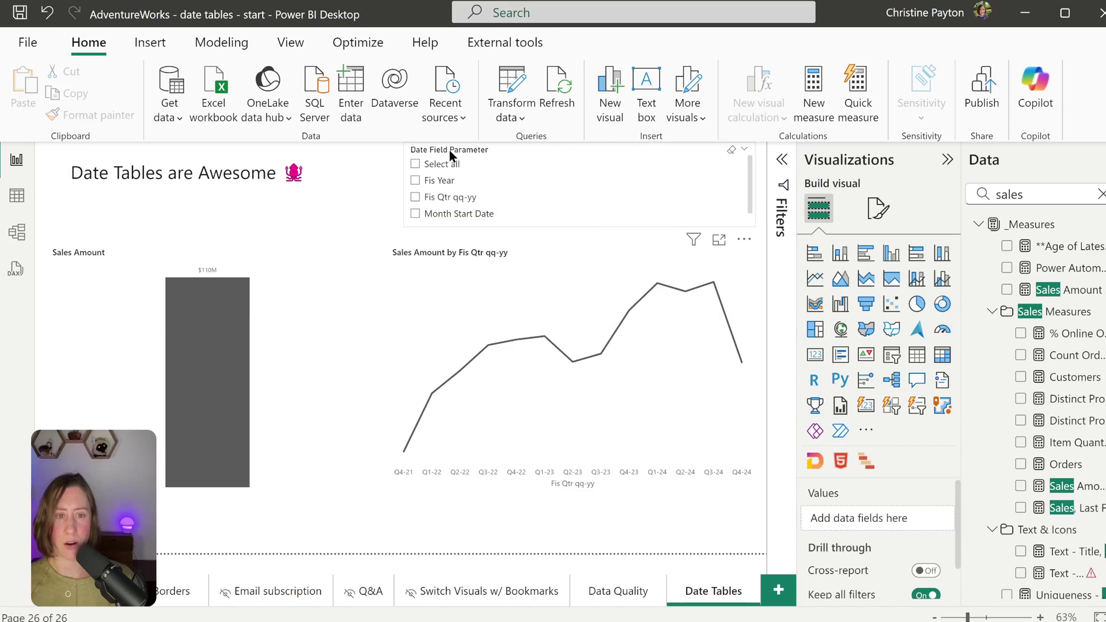
# - Find Date Field Parameter in the data model and shorten its Month Start Date display label to Month in the DAX definition
pyautogui.click(1099, 194)
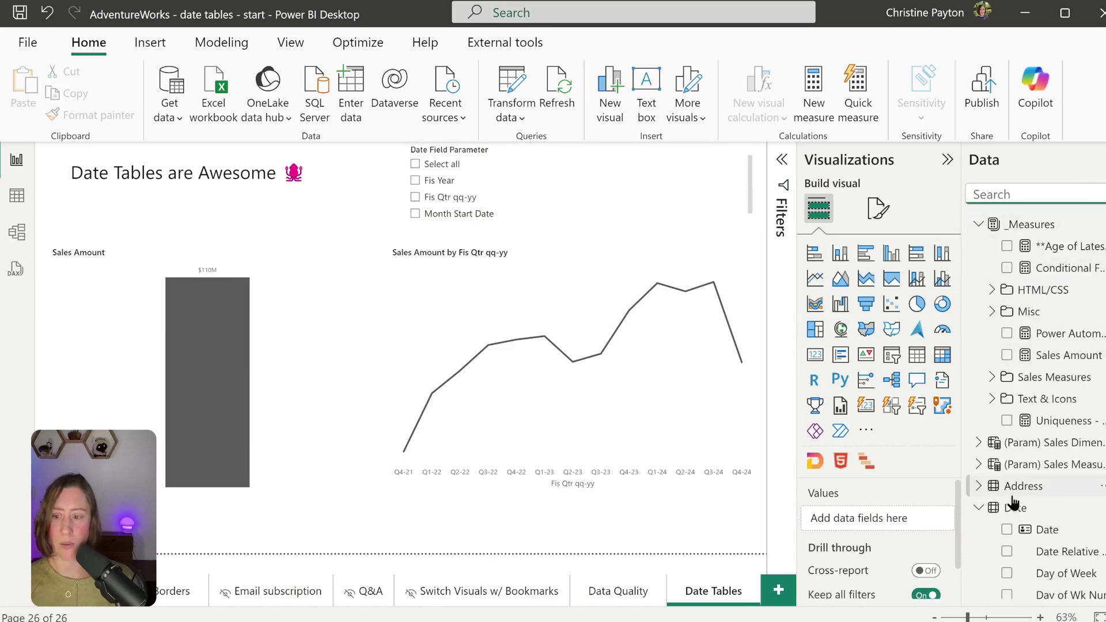
pyautogui.write('param')
pyautogui.click(1037, 333)
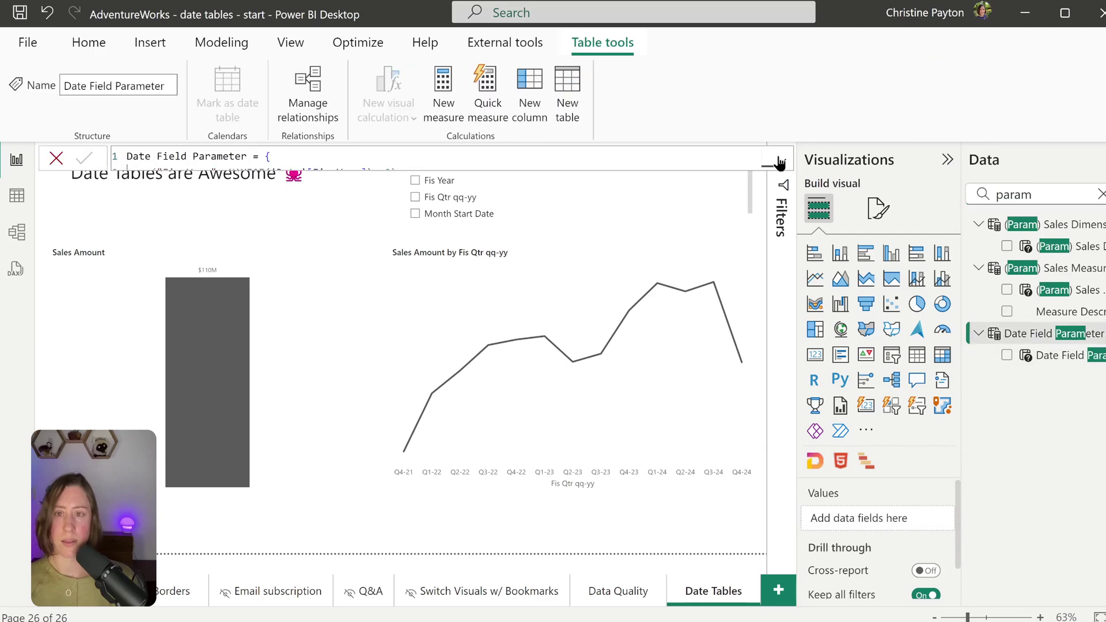
pyautogui.click(782, 161)
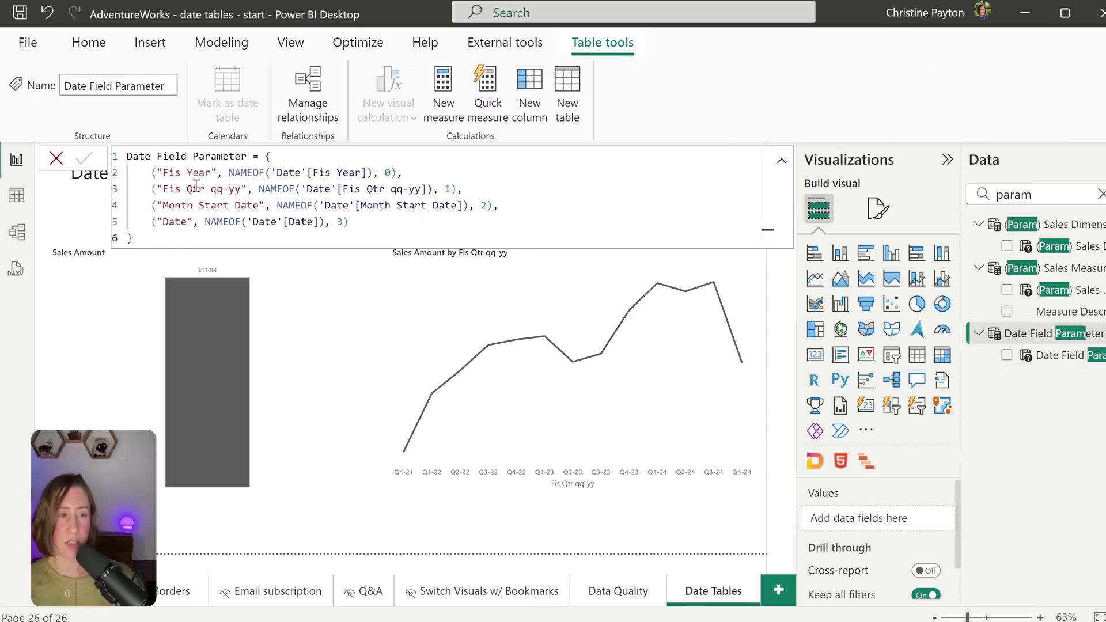
pyautogui.click(259, 206)
pyautogui.moveTo(259, 206); pyautogui.dragTo(163, 206)
pyautogui.click(259, 205)
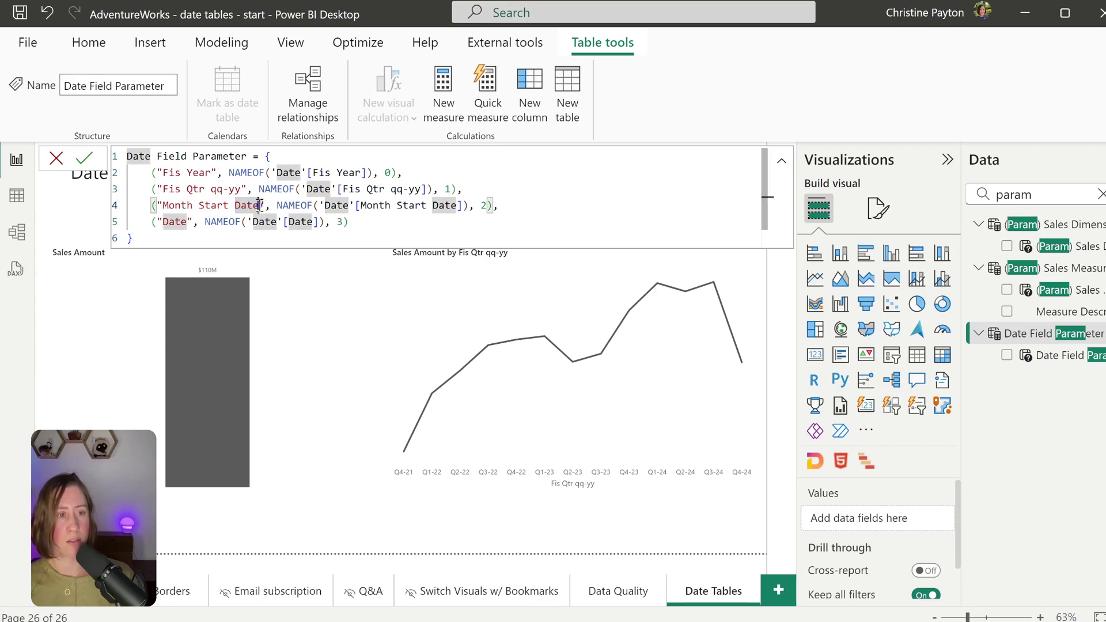
pyautogui.moveTo(259, 205); pyautogui.dragTo(182, 190)
pyautogui.press('BackSpace')
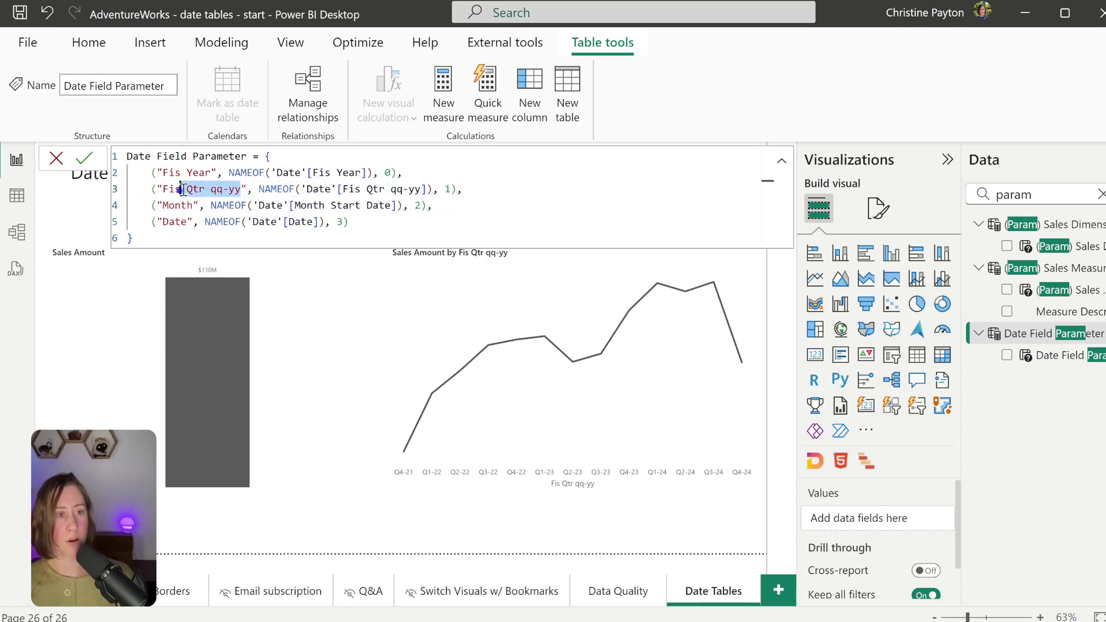
# - Relabel the parameter's quarter and year entries as Fiscal Quarter and Fiscal Year and commit the DAX definition
pyautogui.write('cal Quar')
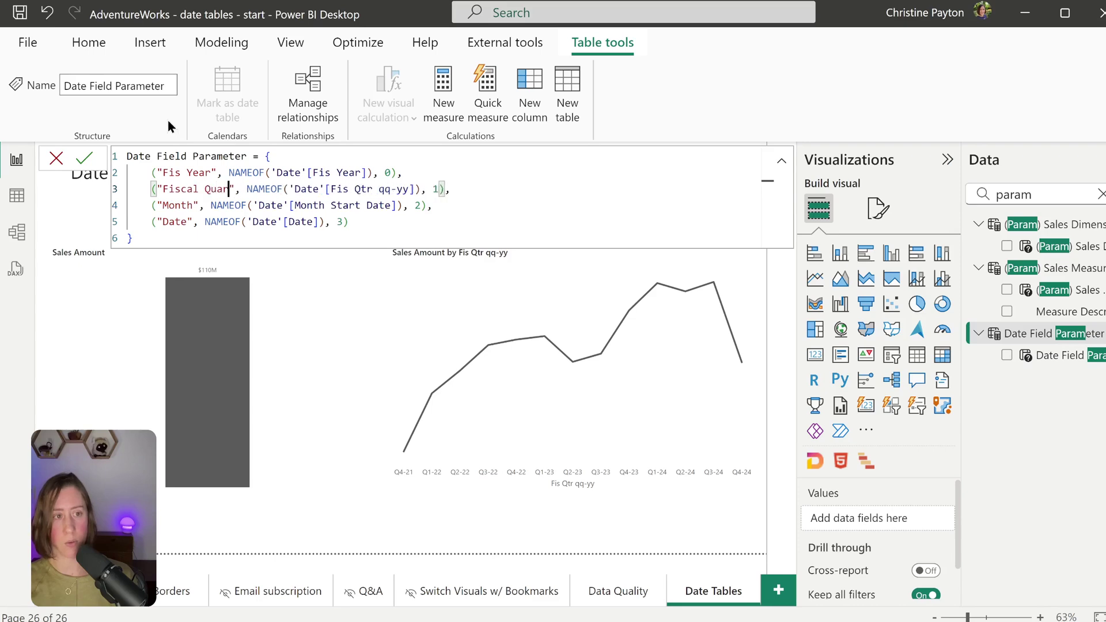
pyautogui.write('ter')
pyautogui.click(179, 173)
pyautogui.write('cal')
pyautogui.click(84, 158)
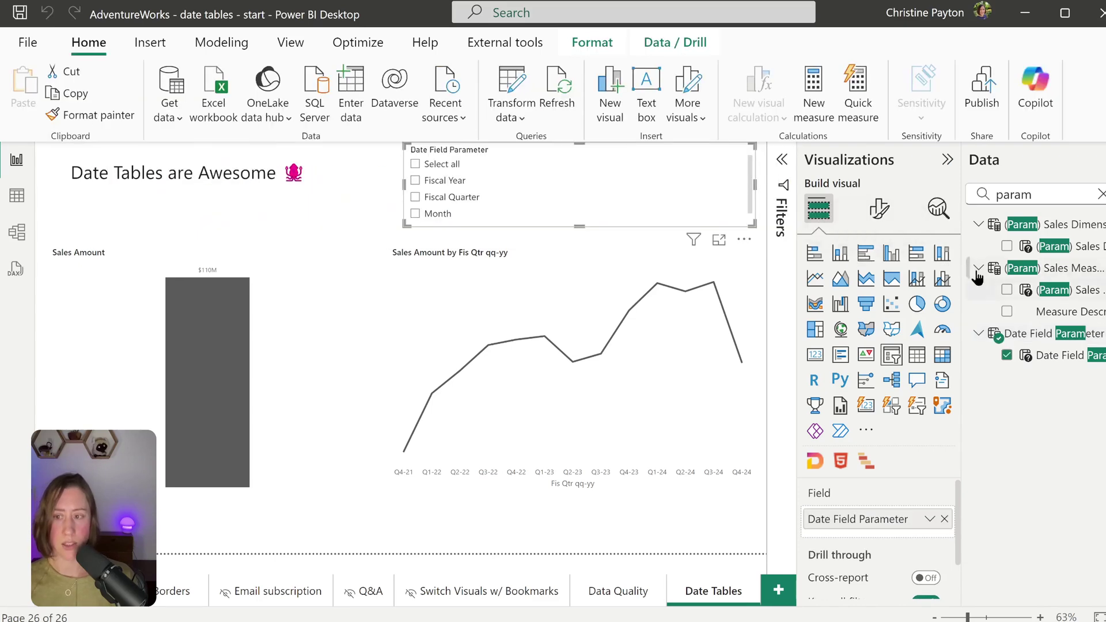
# - Use Date Field Parameter as the Sales Amount column chart's X-axis and show the chart by Fiscal Quarter through the slicer
pyautogui.click(74, 243)
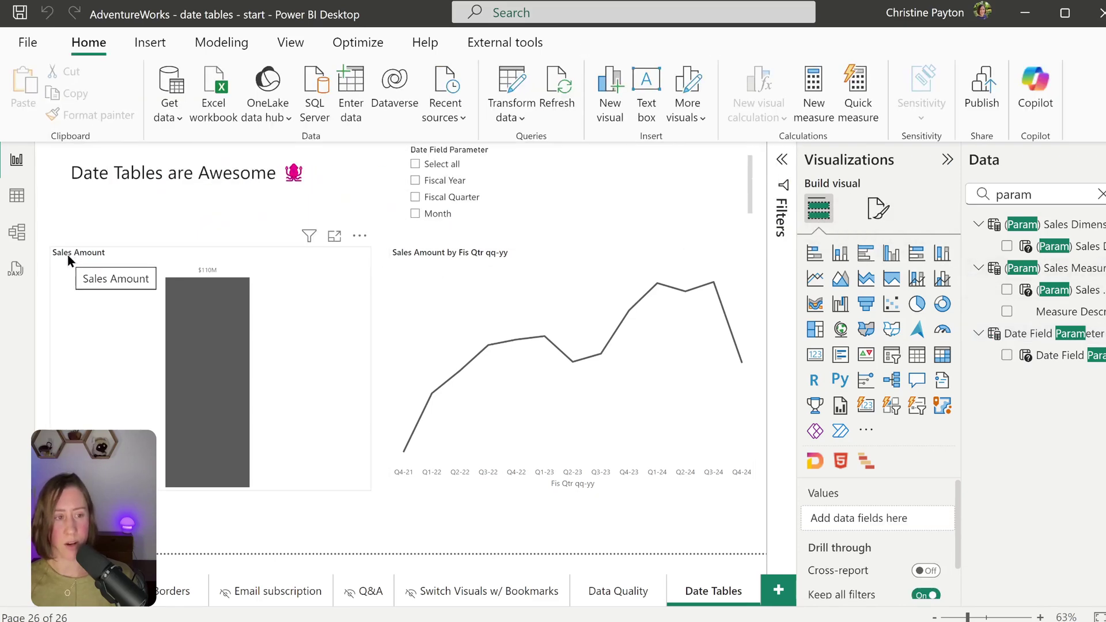
pyautogui.click(82, 250)
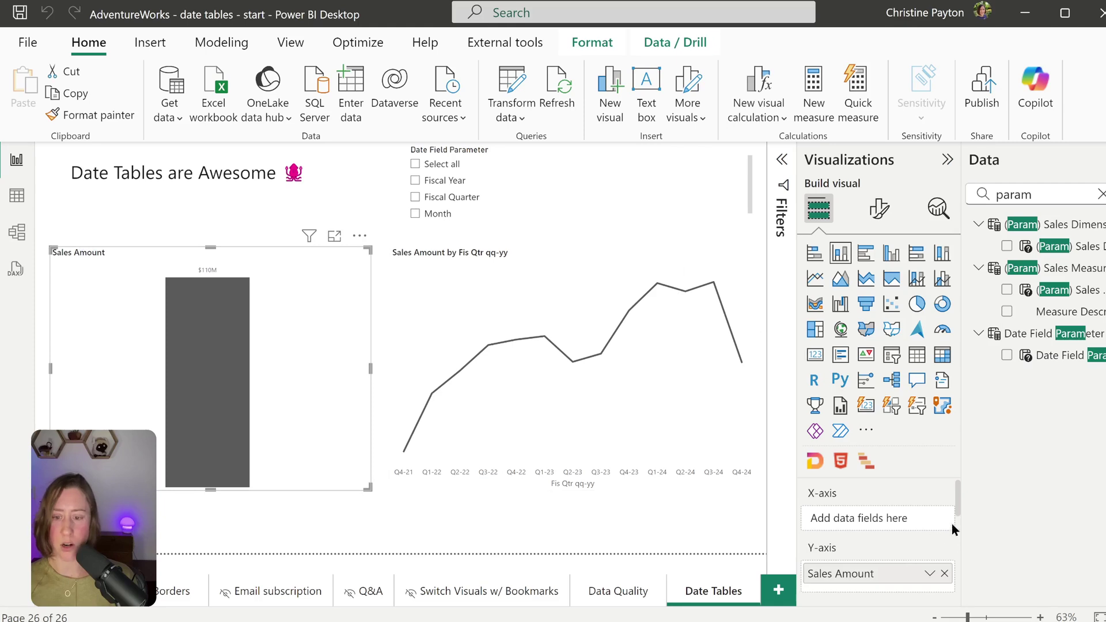
pyautogui.moveTo(1068, 357); pyautogui.dragTo(850, 521)
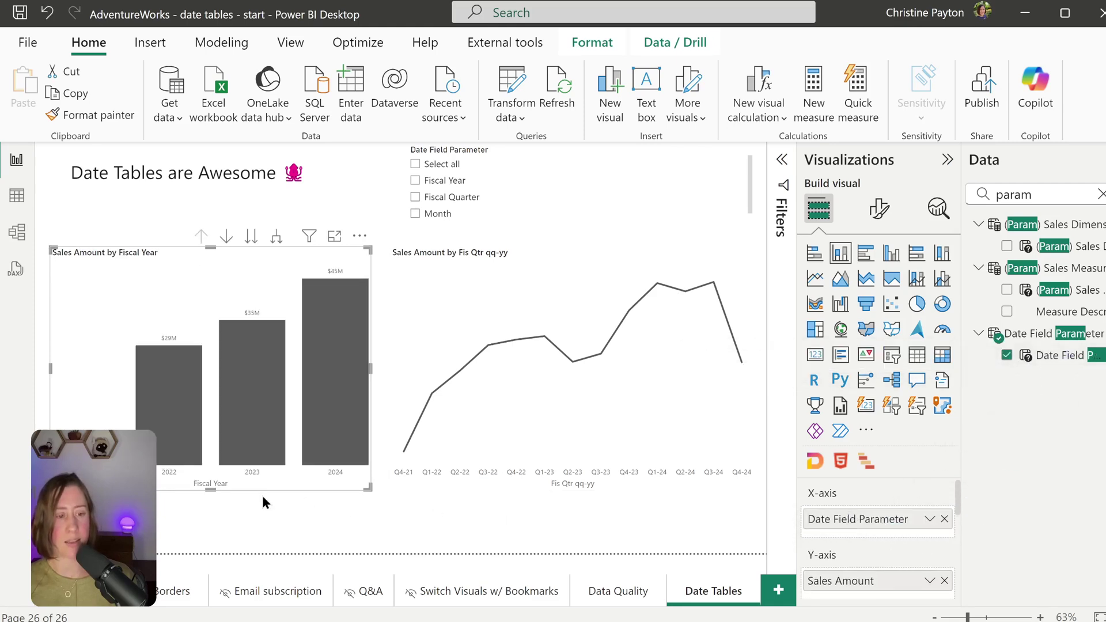
pyautogui.scroll(-1, 593, 179)
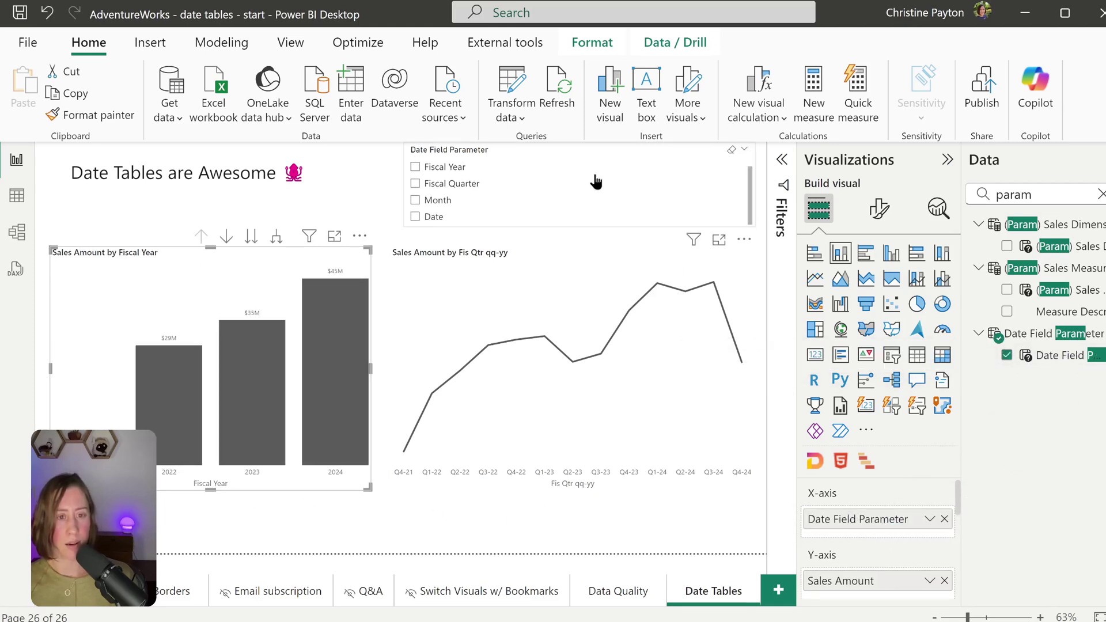
pyautogui.click(414, 184)
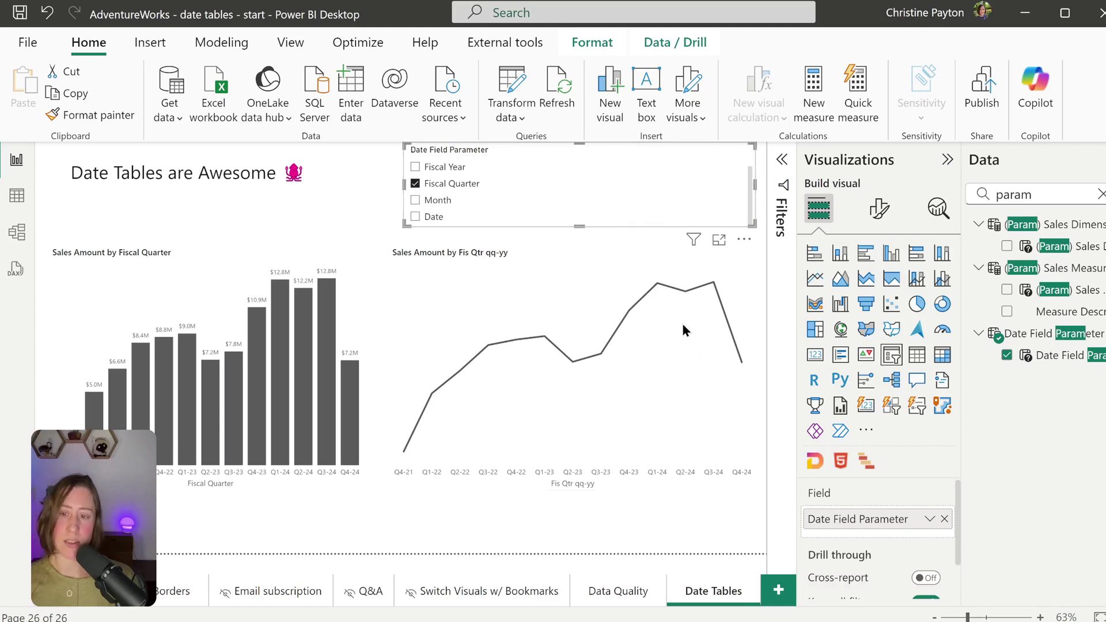
# - Convert the Date Field Parameter slicer to a tile slicer and check its selection settings
pyautogui.click(892, 406)
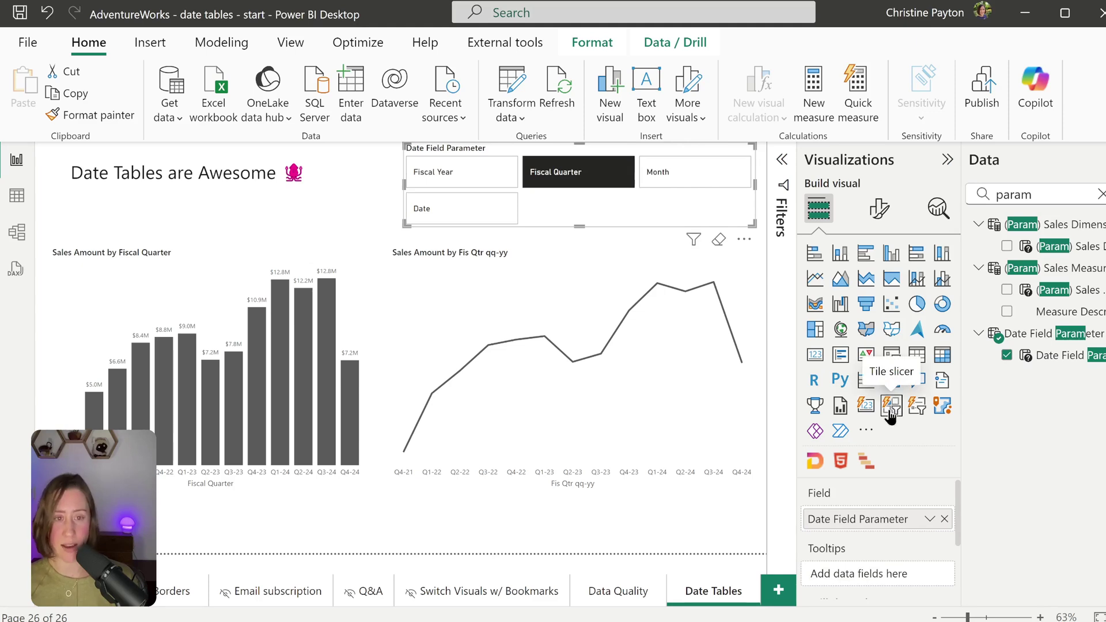
pyautogui.click(878, 212)
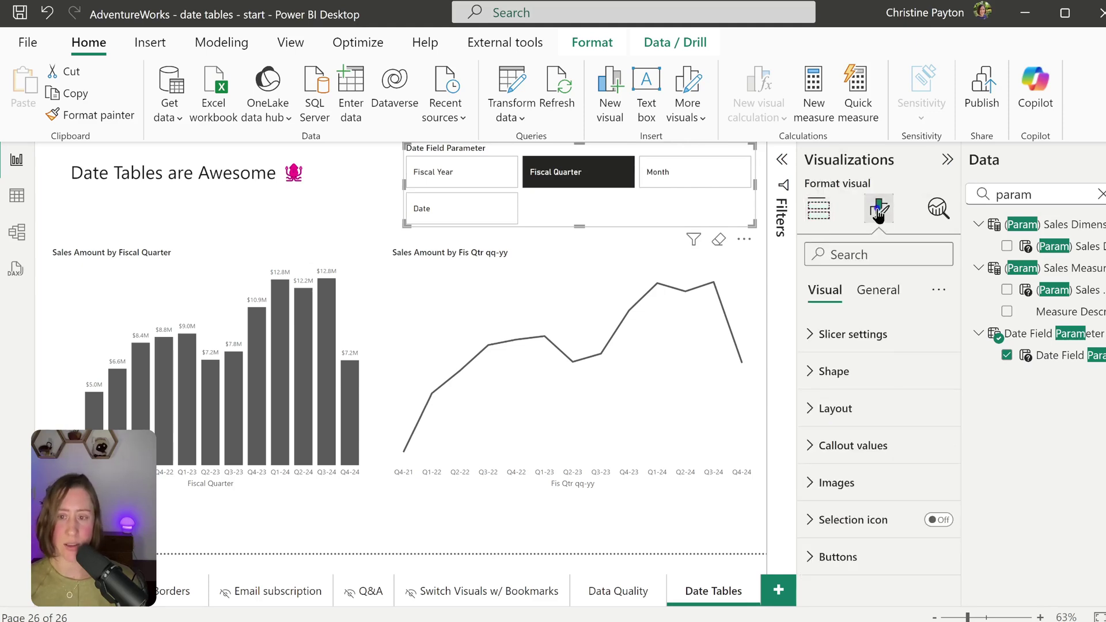
pyautogui.click(871, 333)
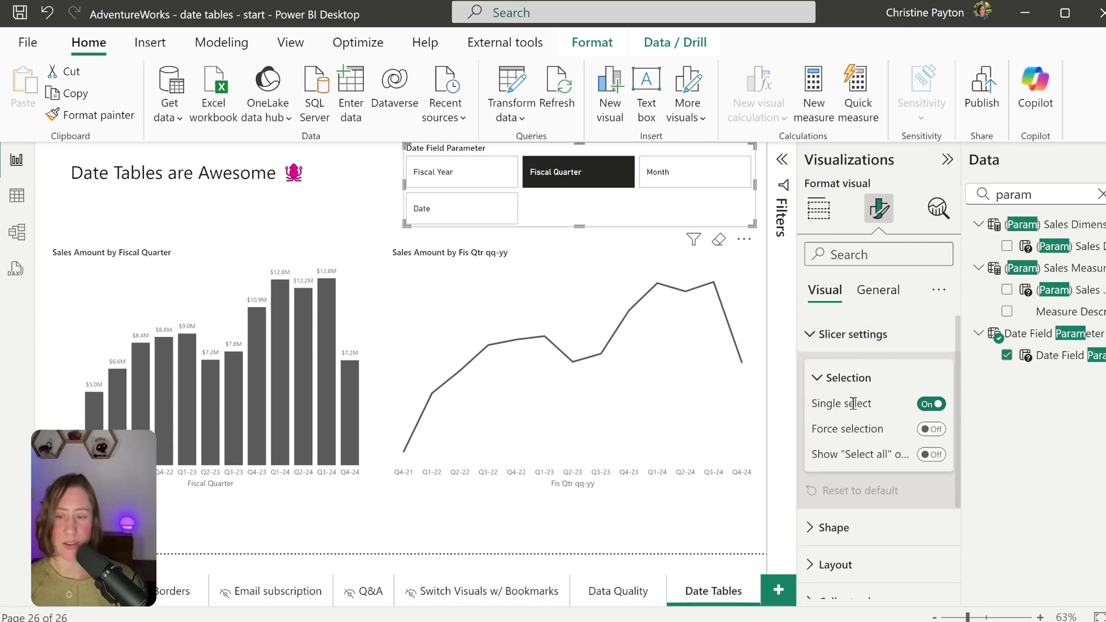
pyautogui.click(864, 337)
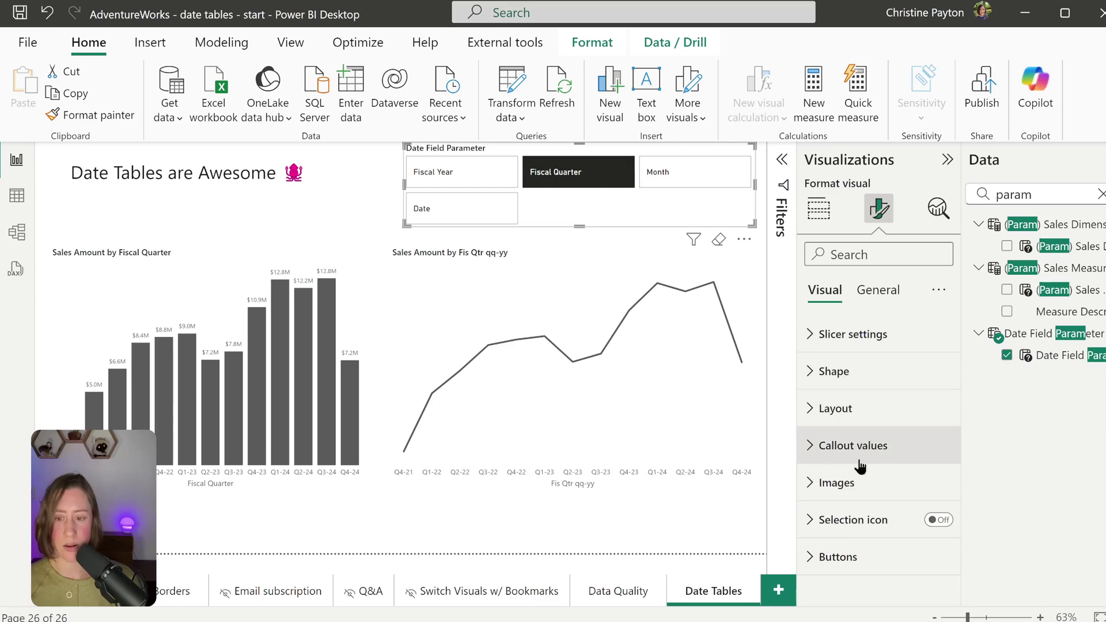
# - Lay out the tile slicer with 1 max row and 4 columns, make it shorter and place it directly above the column chart
pyautogui.click(893, 408)
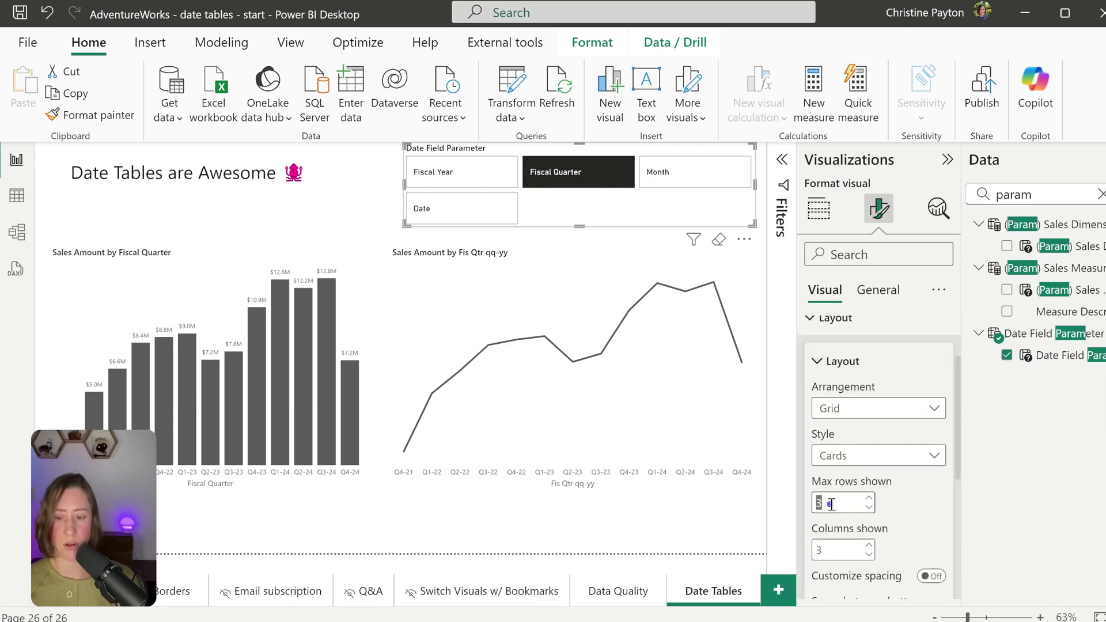
pyautogui.write('1')
pyautogui.press('Tab')
pyautogui.write('4')
pyautogui.click(926, 546)
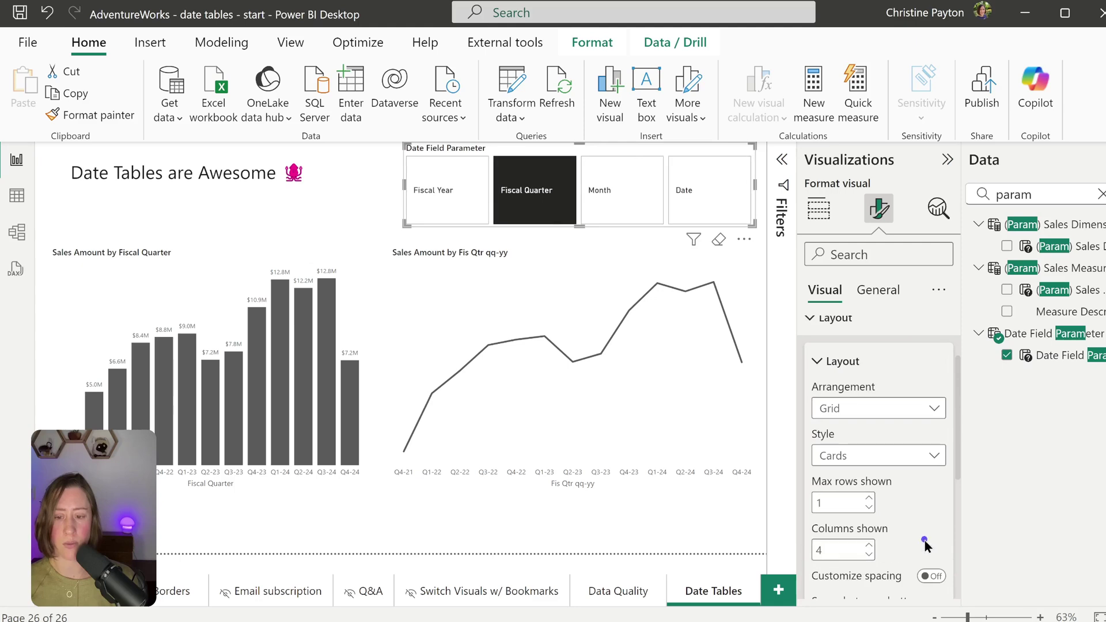
pyautogui.moveTo(407, 225); pyautogui.dragTo(373, 188)
pyautogui.moveTo(409, 144); pyautogui.dragTo(87, 198)
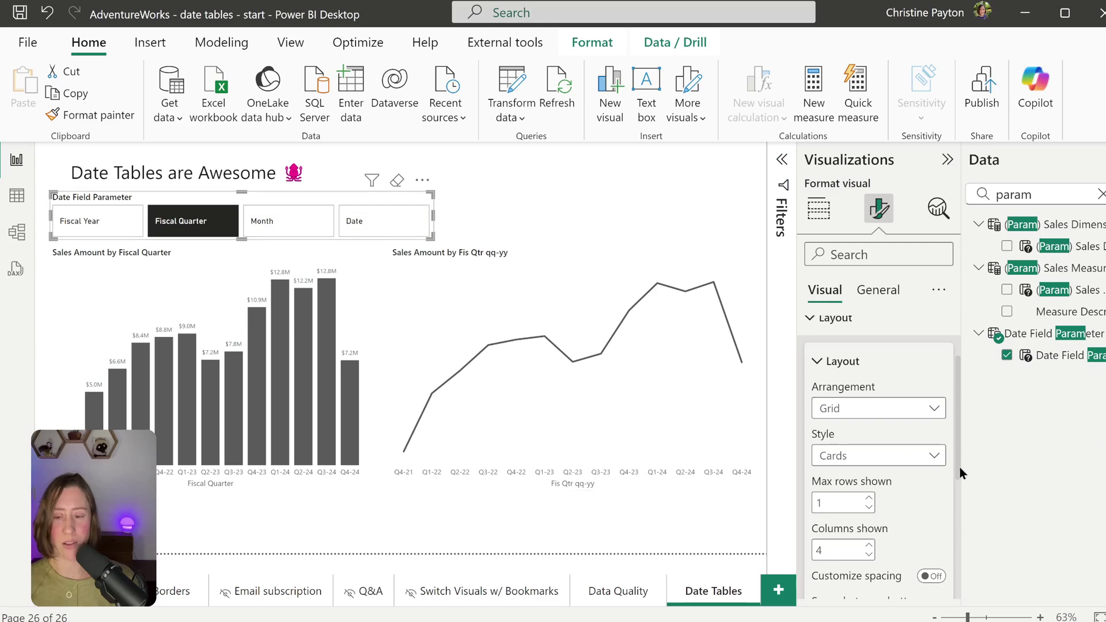
# - Fill the tile slicer's buttons with a dark indigo theme colour for the Selected state
pyautogui.scroll(-3, 935, 505)
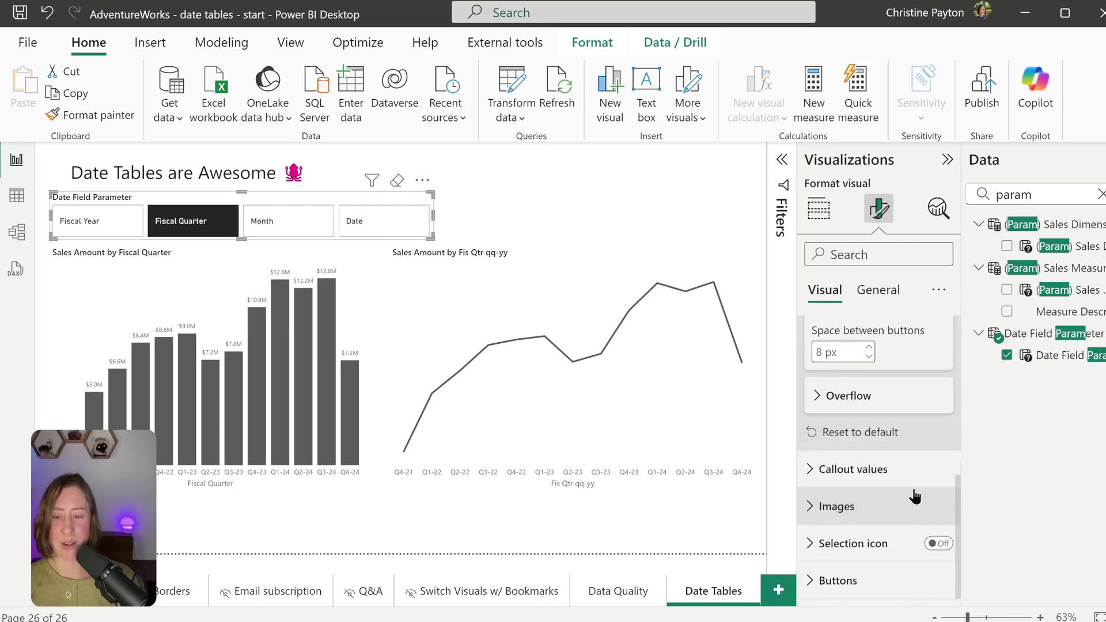
pyautogui.click(887, 580)
pyautogui.scroll(-5, 881, 476)
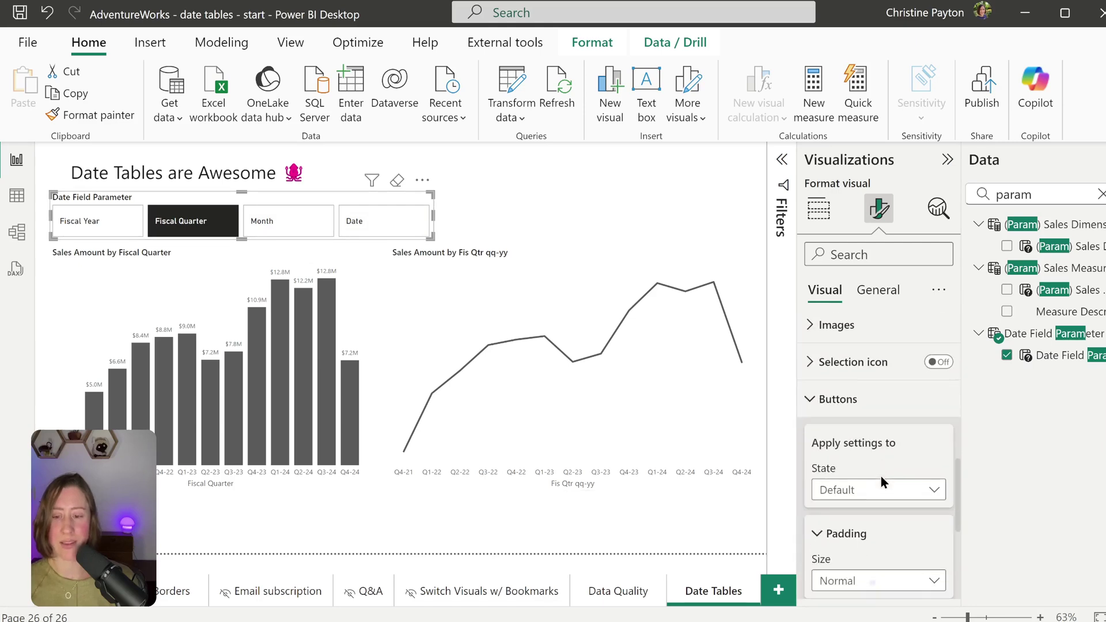
pyautogui.click(867, 401)
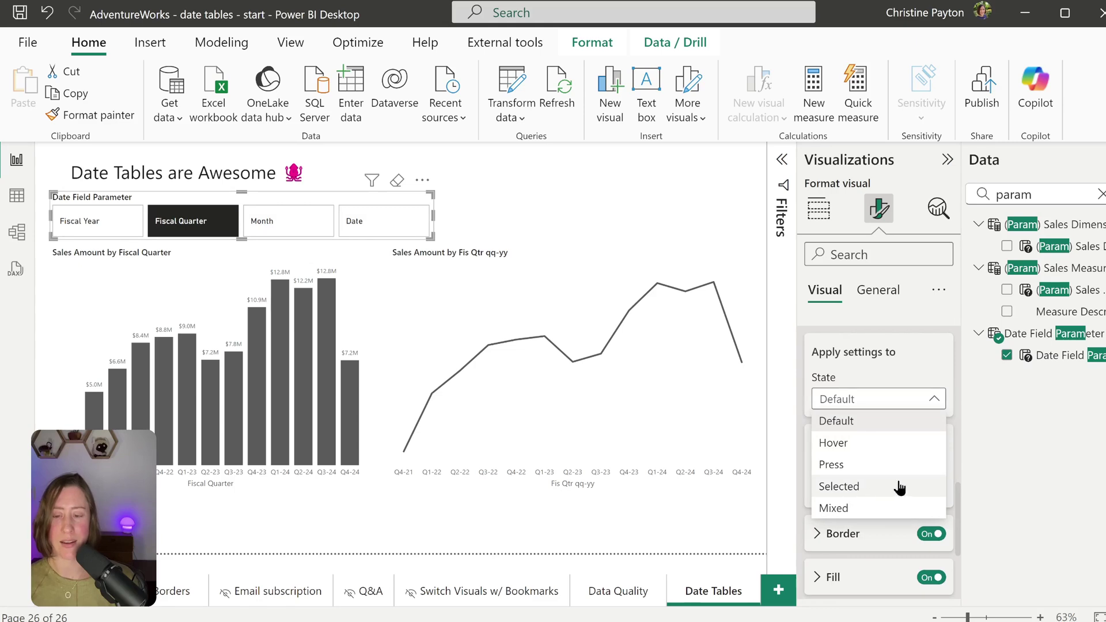
pyautogui.click(860, 488)
pyautogui.scroll(-2, 941, 431)
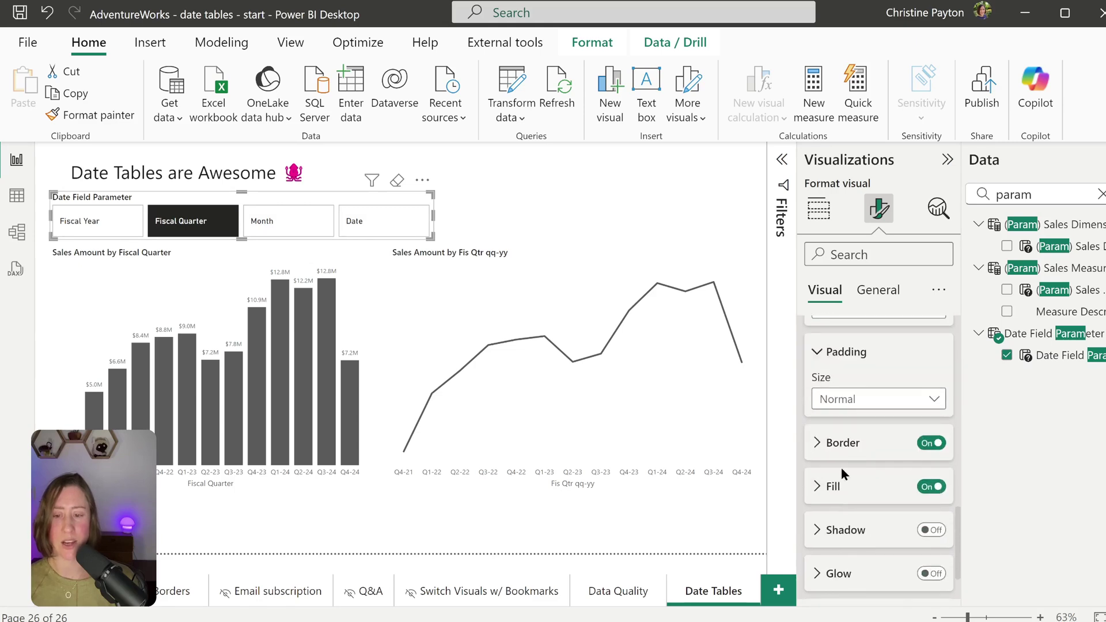
pyautogui.click(851, 487)
pyautogui.scroll(-3, 851, 488)
pyautogui.click(848, 442)
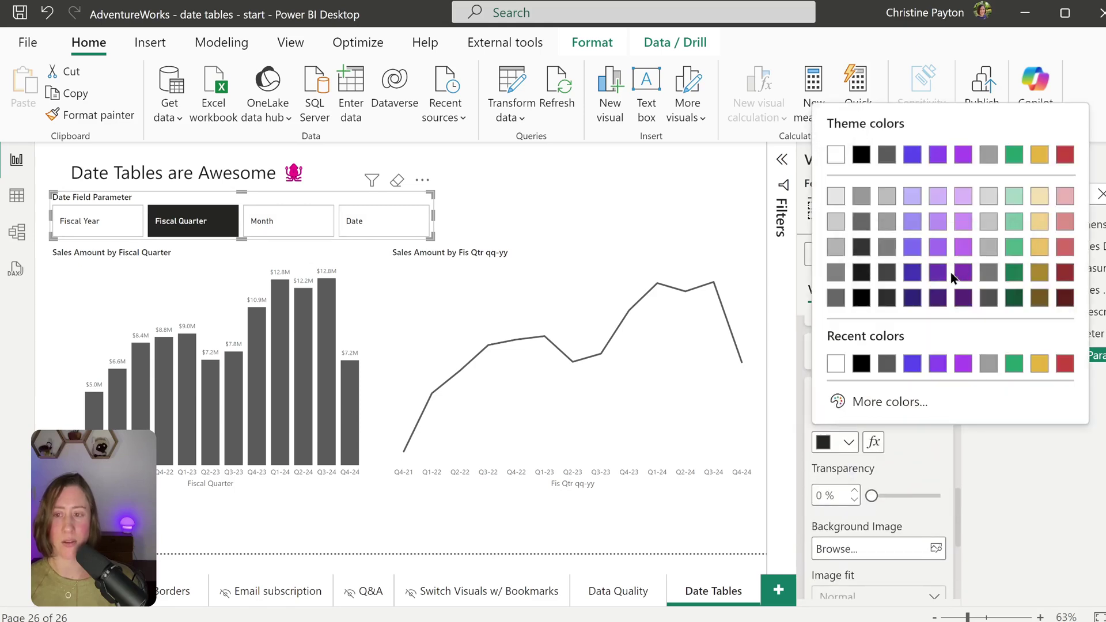
pyautogui.click(914, 274)
# - Change the slicer tiles' shape to Rounded Rectangle with 25 px corners and make the slicer slightly shorter
pyautogui.scroll(10, 921, 451)
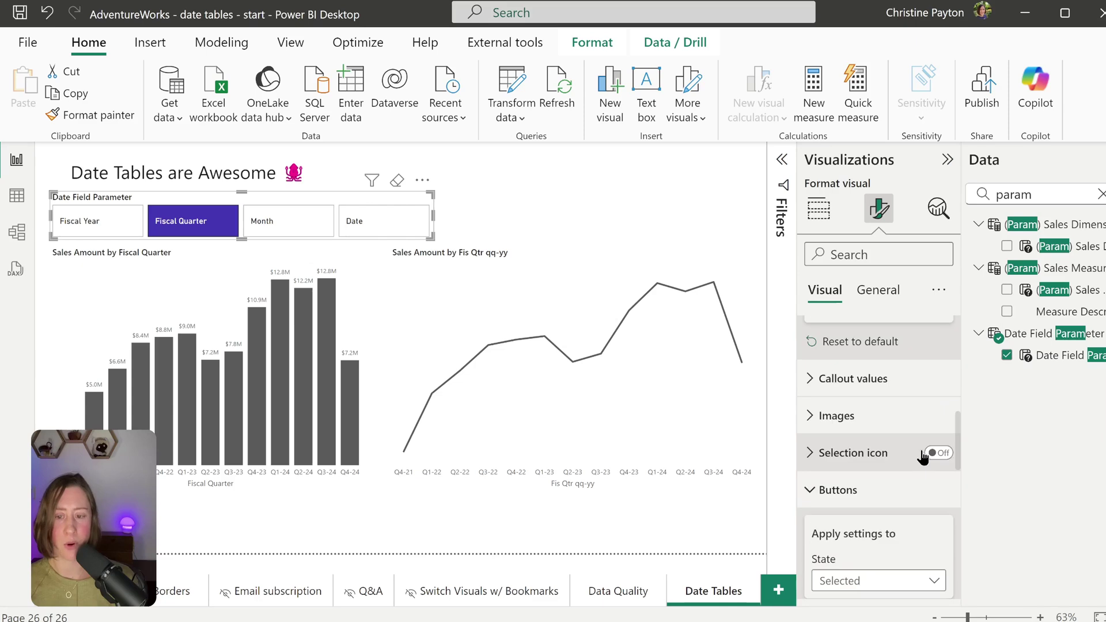
pyautogui.scroll(2, 922, 450)
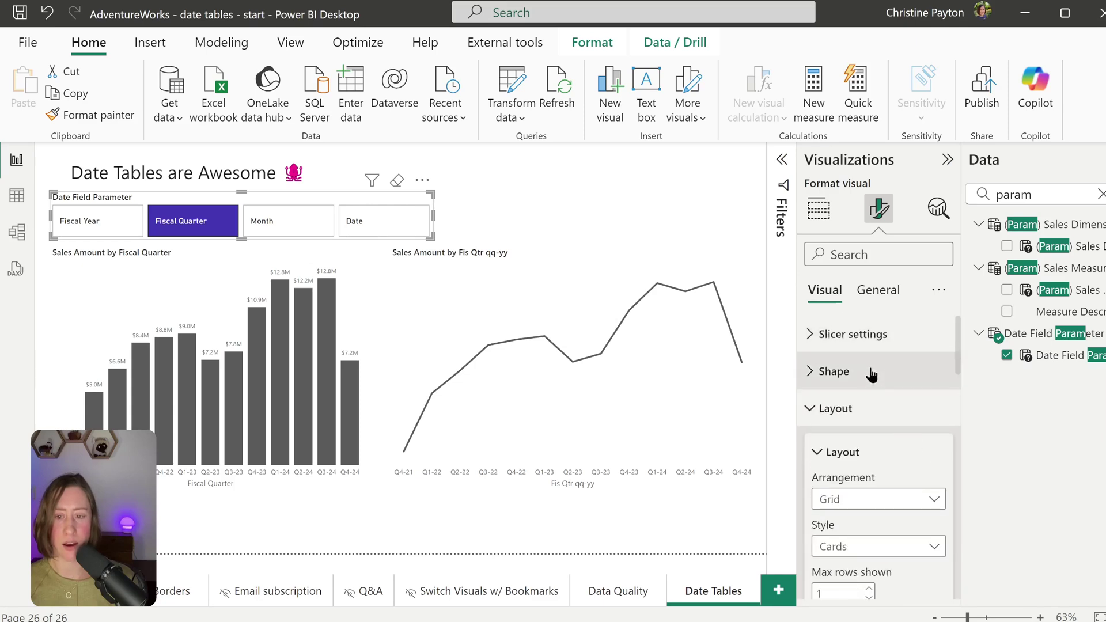
pyautogui.click(872, 374)
pyautogui.click(918, 433)
pyautogui.click(909, 477)
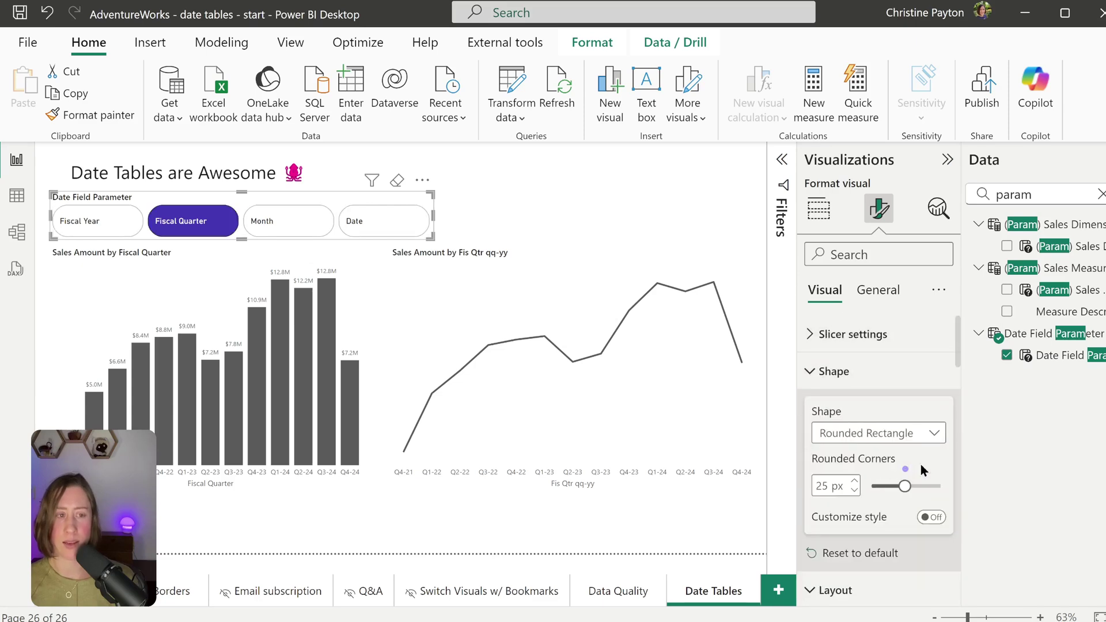
pyautogui.moveTo(246, 234); pyautogui.dragTo(245, 226)
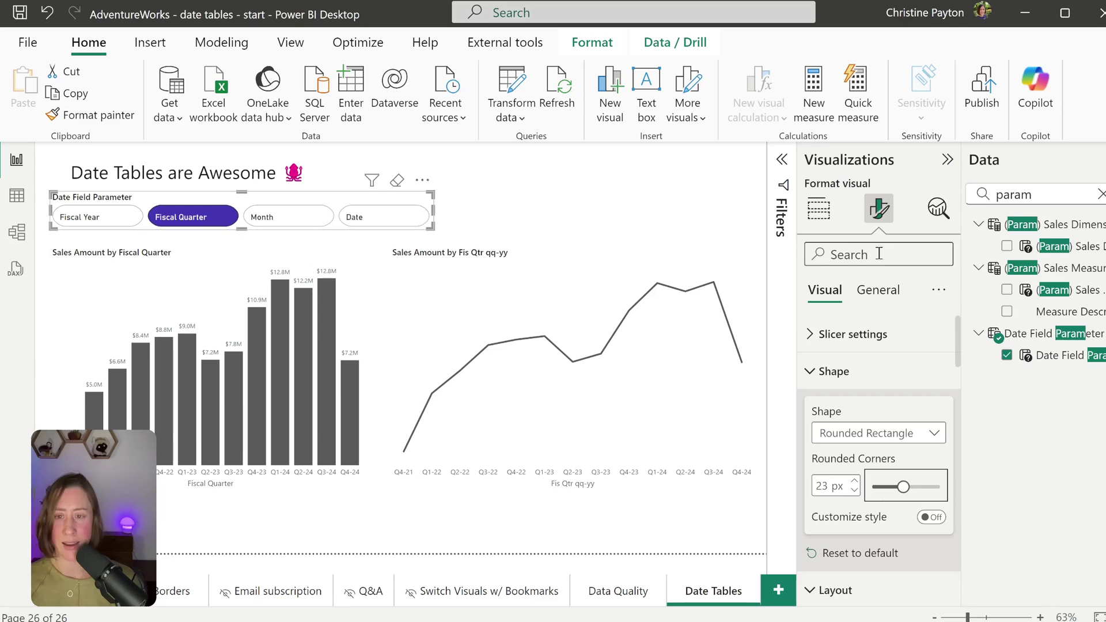
# - Search the slicer's format options for "align" and centre the callout values horizontally
pyautogui.click(879, 254)
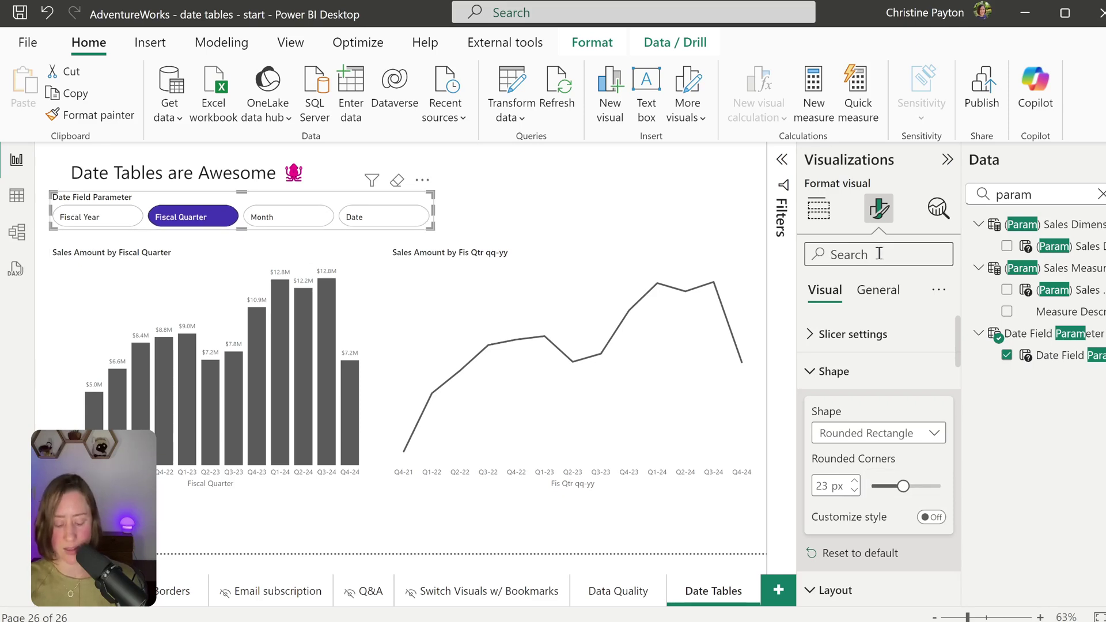
pyautogui.write('align')
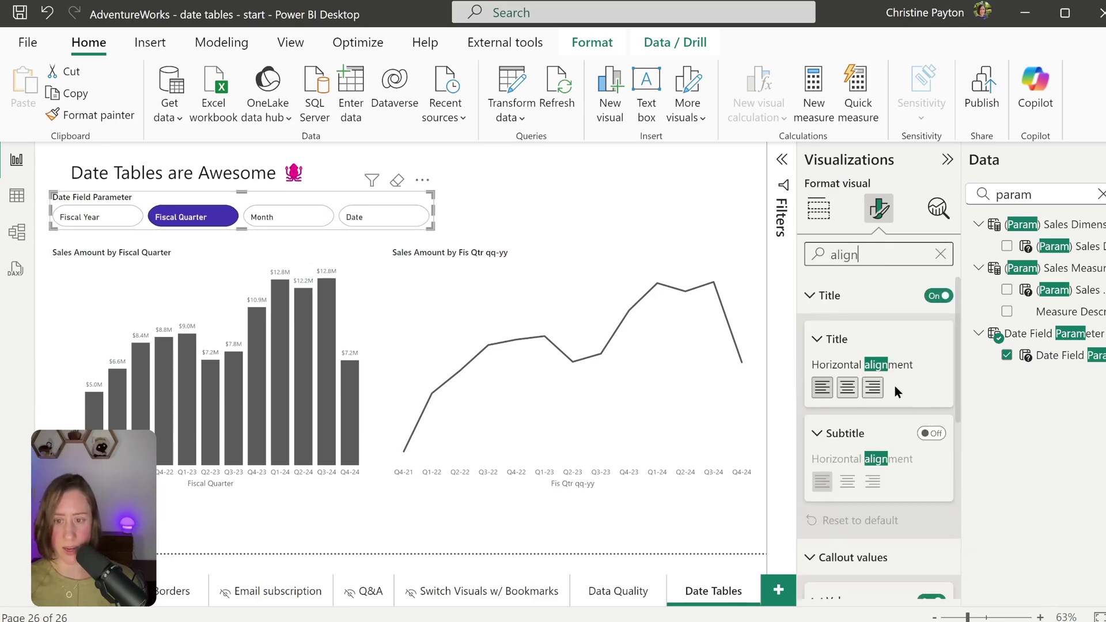
pyautogui.click(852, 385)
pyautogui.scroll(-5, 854, 386)
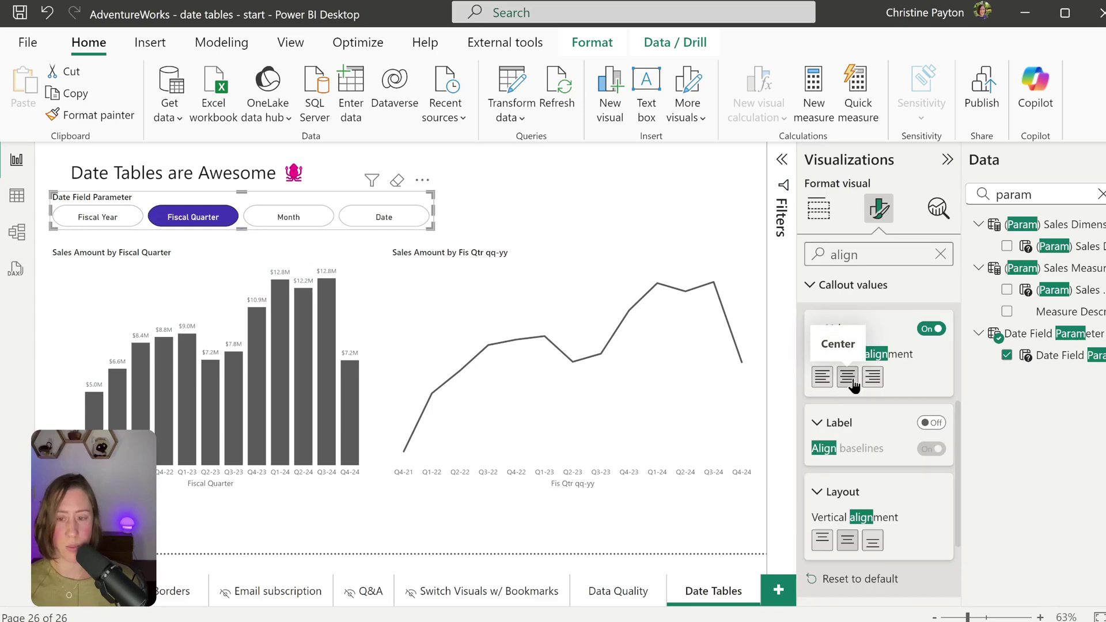
pyautogui.click(847, 376)
pyautogui.click(940, 254)
# - Test the slicer by switching the column chart to Month and back to Fiscal Quarter
pyautogui.click(289, 216)
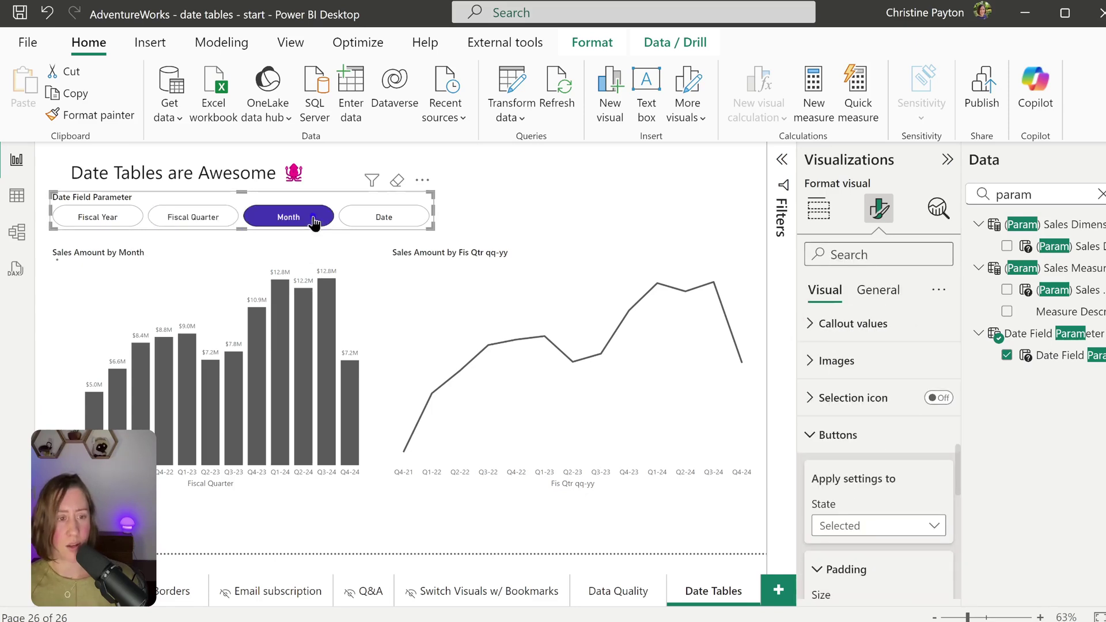
pyautogui.click(193, 216)
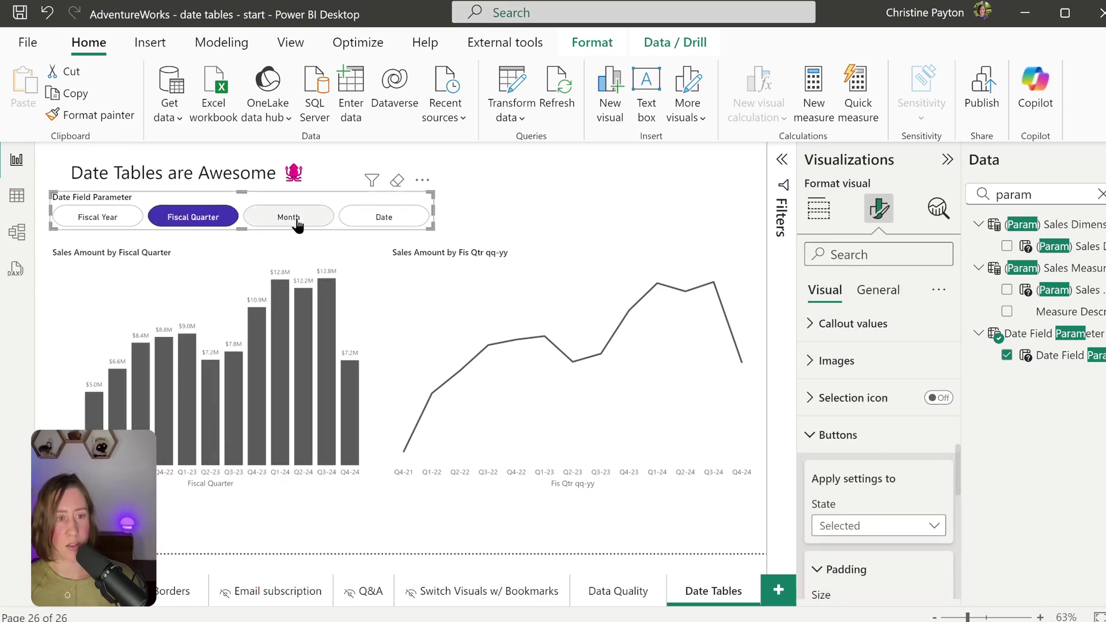
pyautogui.click(520, 230)
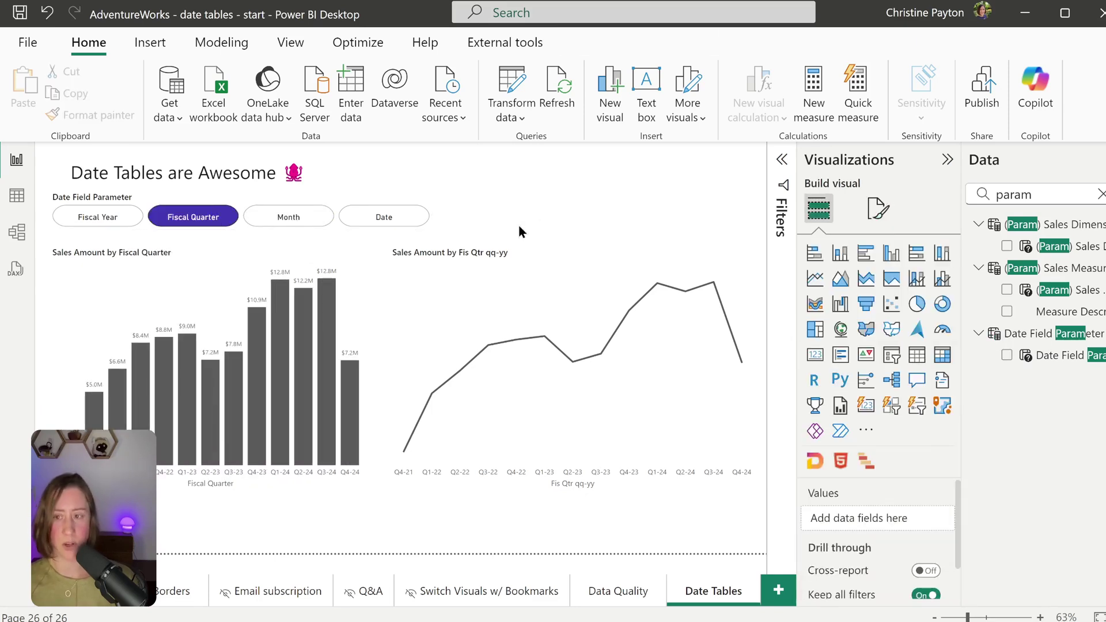
# - Clear the field search and start a new measure named Sales (weekends only) in the _Measures table
pyautogui.click(1100, 194)
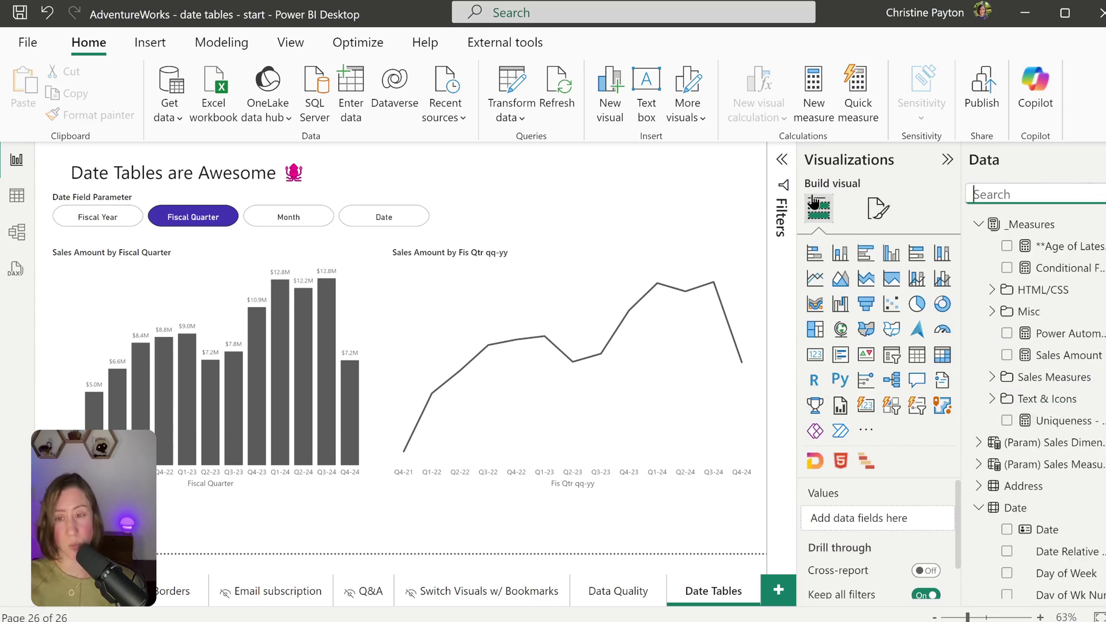
pyautogui.click(1031, 226)
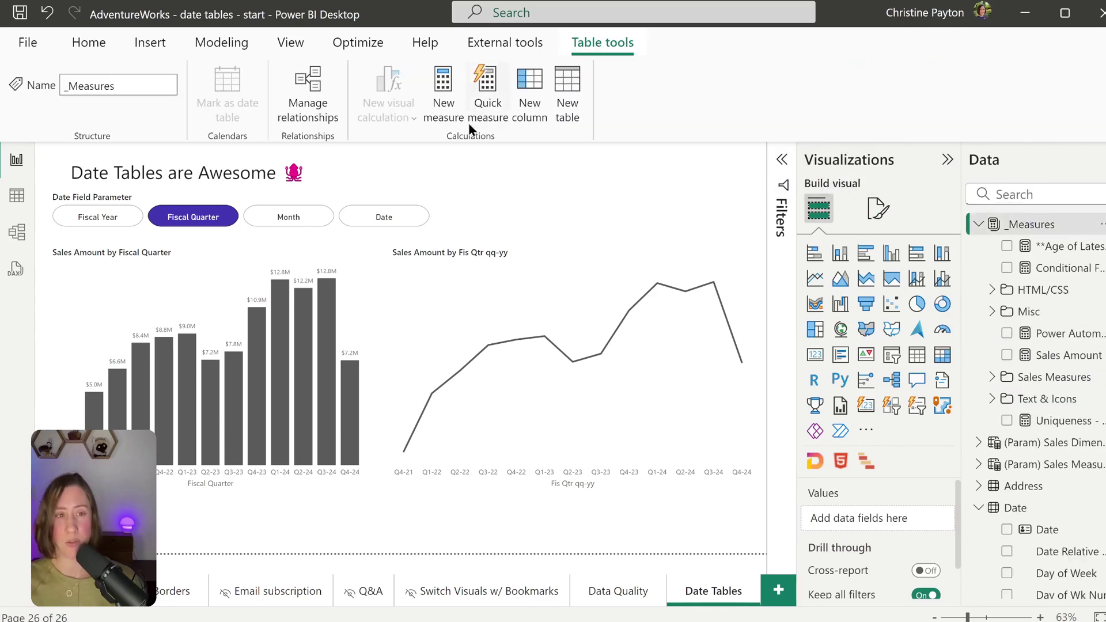
pyautogui.click(441, 91)
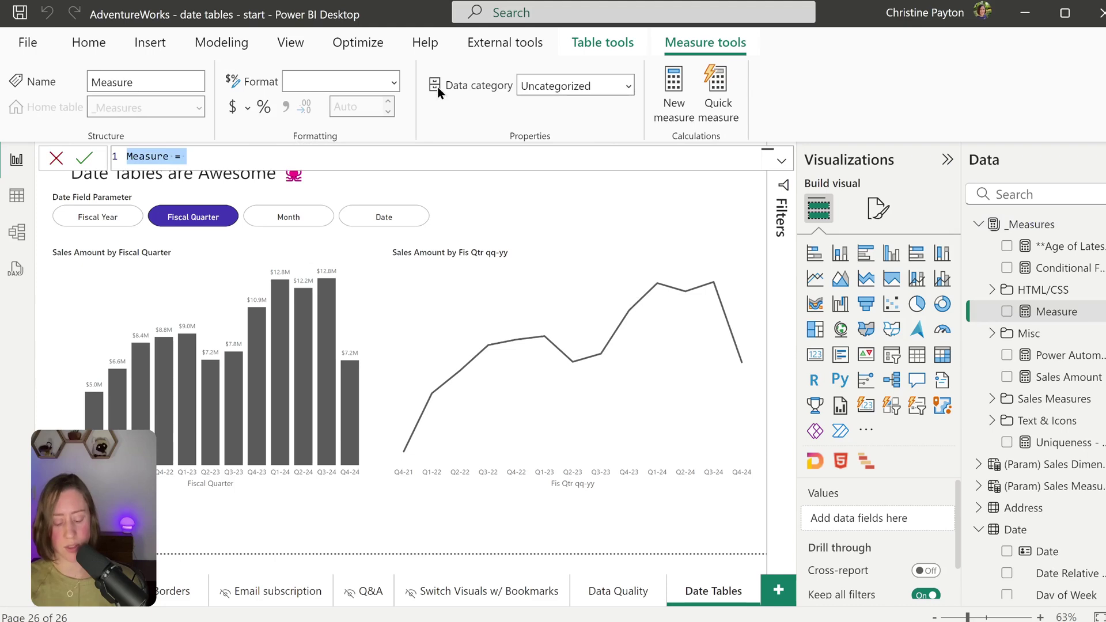
pyautogui.write('Sales ')
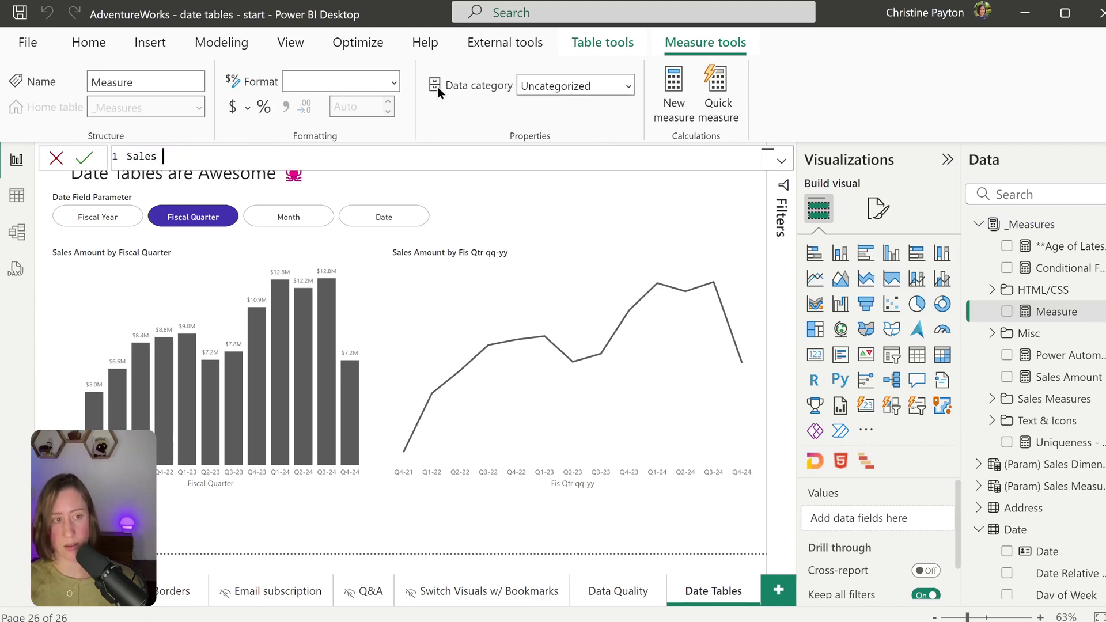
pyautogui.write('(weekends')
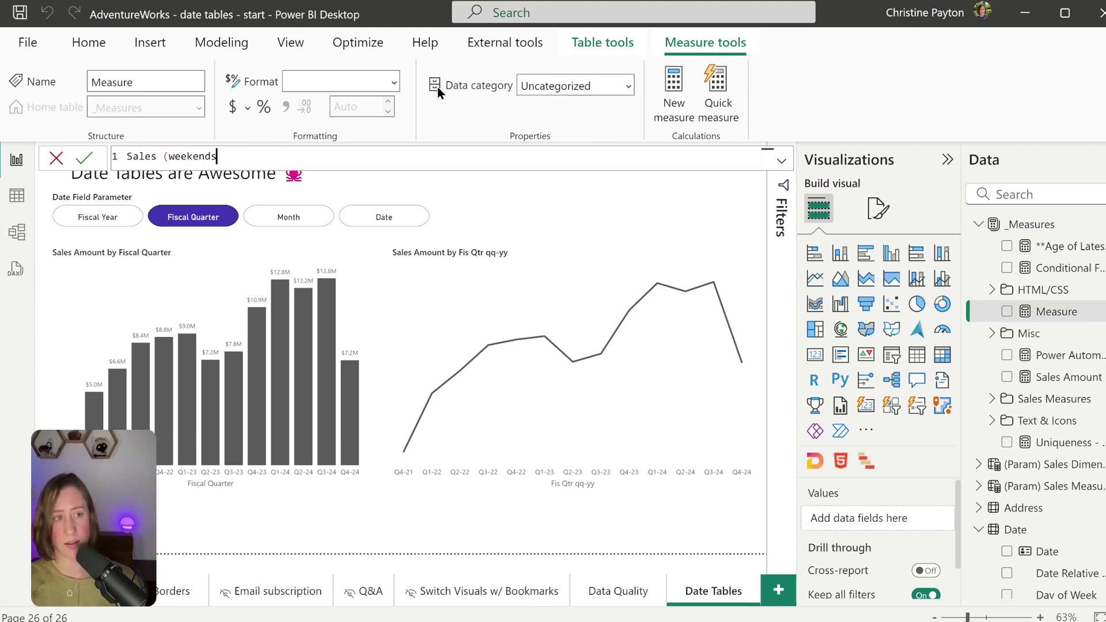
pyautogui.write(' only) =')
pyautogui.hotkey('shift', 'Return')
# - Begin the measure's expression with CALCULATE and use [Sales Amount] as its first argument
pyautogui.write('CALCULATE(')
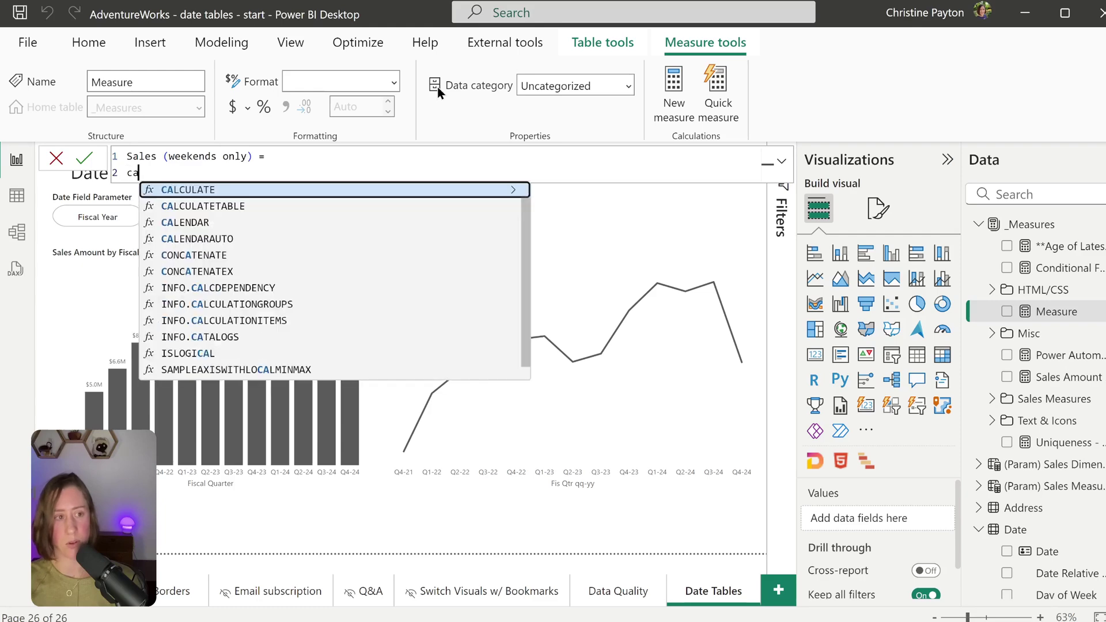
pyautogui.hotkey('shift', 'Return')
pyautogui.write('sales')
pyautogui.press('Tab')
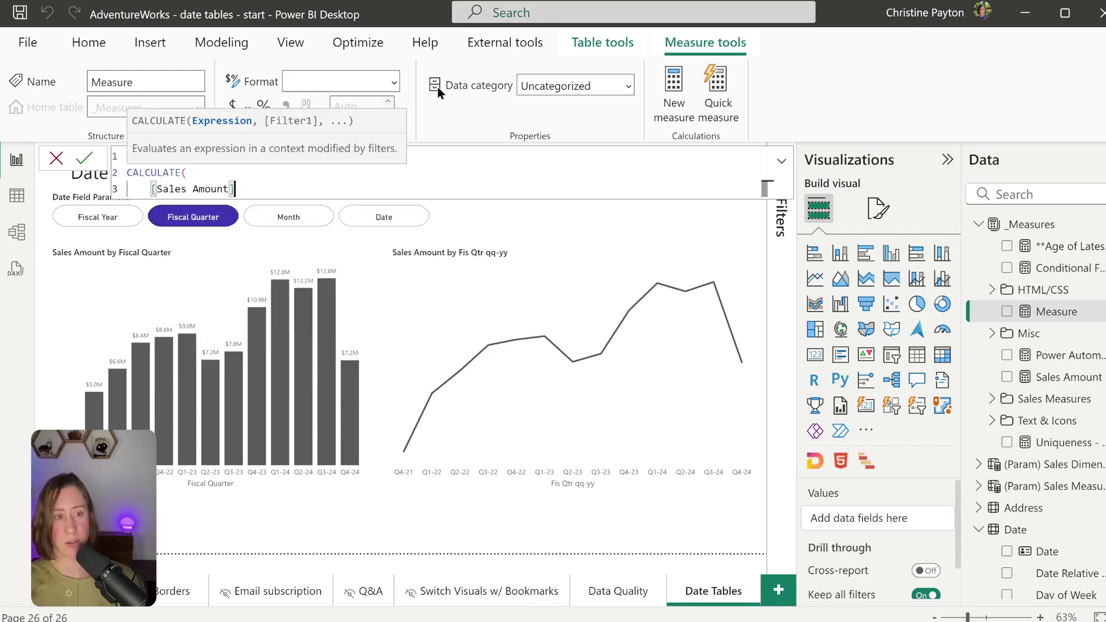
pyautogui.write(',')
# - Filter the measure with KEEPFILTERS('Date'[Weekday Label] = "Weekend")
pyautogui.hotkey('shift', 'Return')
pyautogui.write('k')
pyautogui.press('Tab')
pyautogui.write('(')
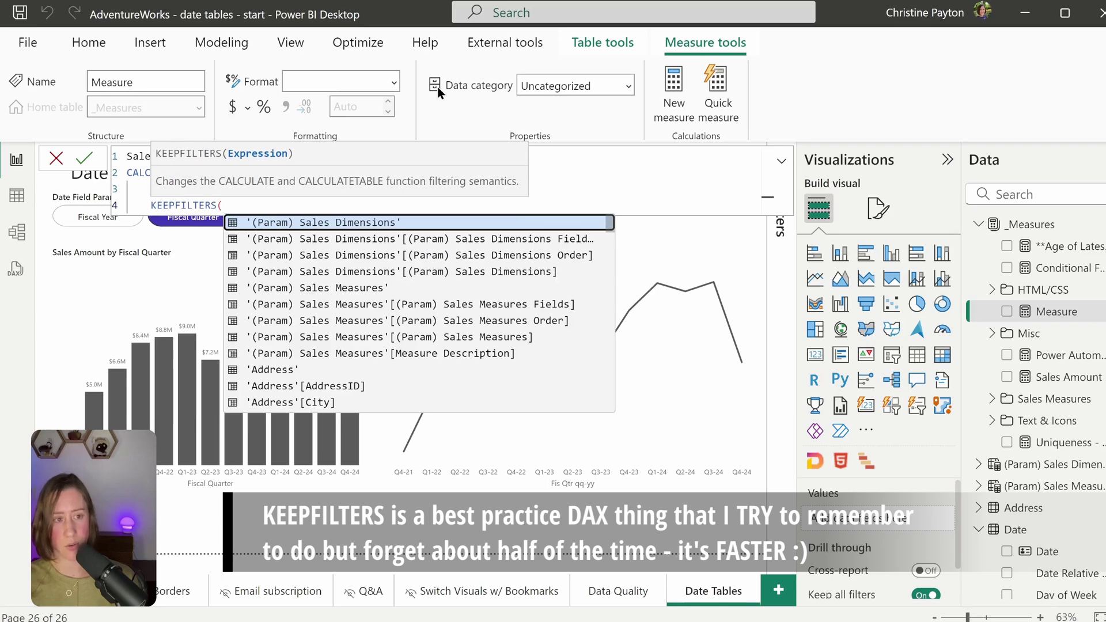
pyautogui.write('wee')
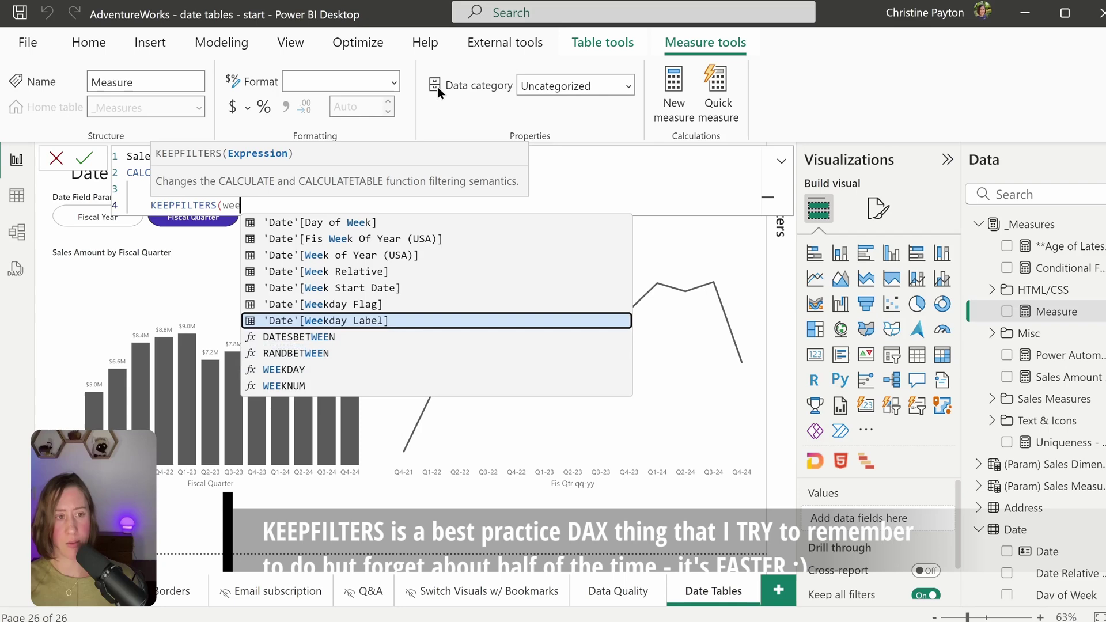
pyautogui.press('Tab')
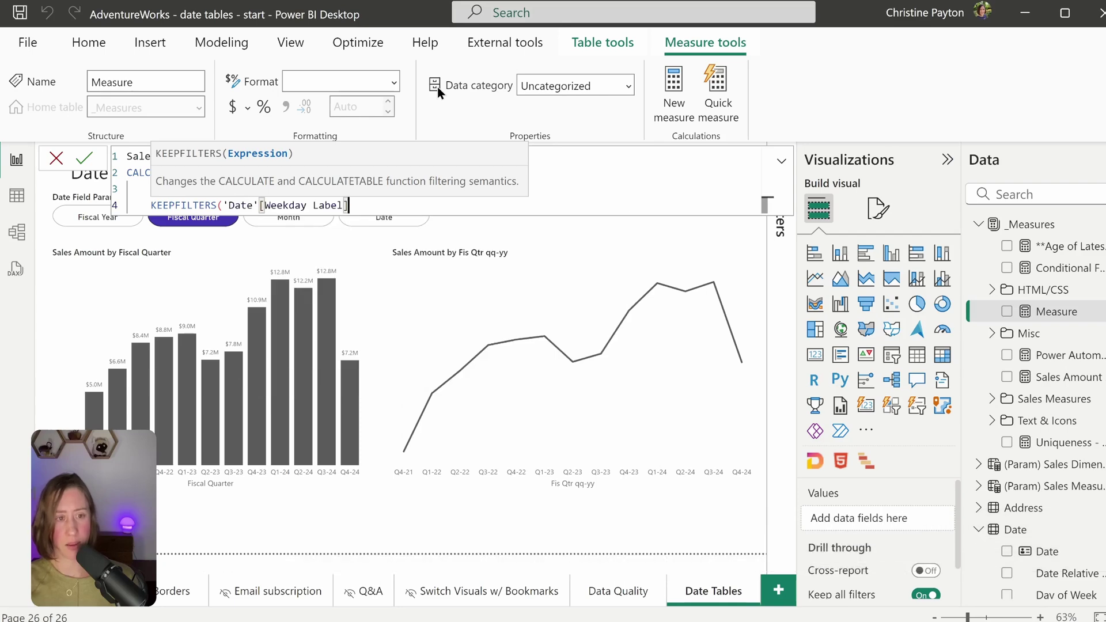
pyautogui.write('= "Weekend")')
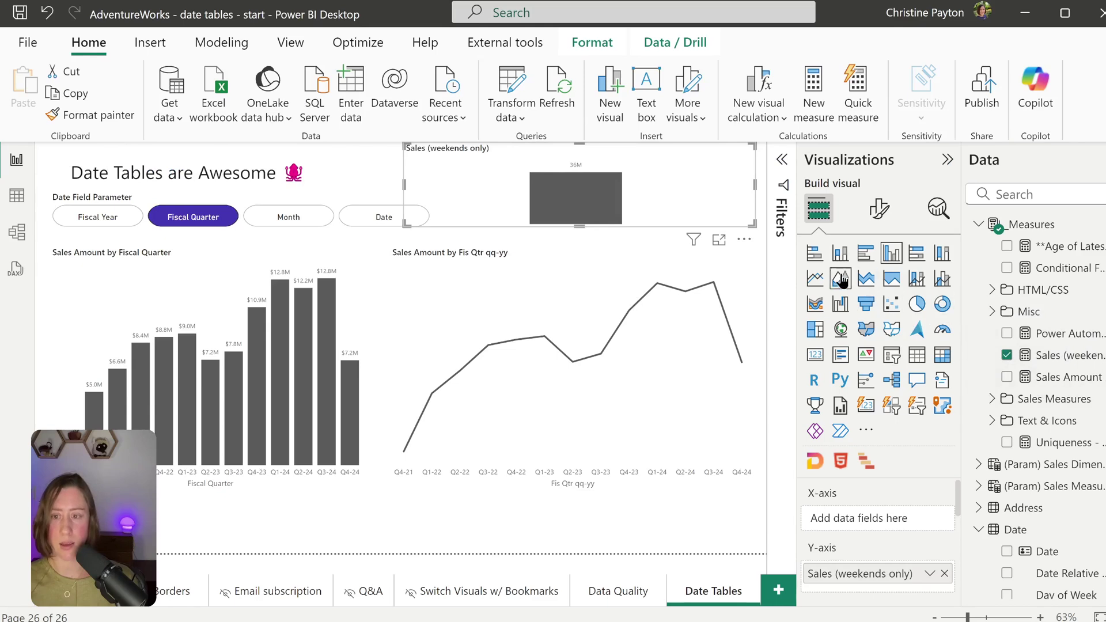
# - Show Sales (weekends only) as a card visual and shrink the card above the line chart
pyautogui.click(814, 354)
pyautogui.moveTo(406, 226); pyautogui.dragTo(614, 228)
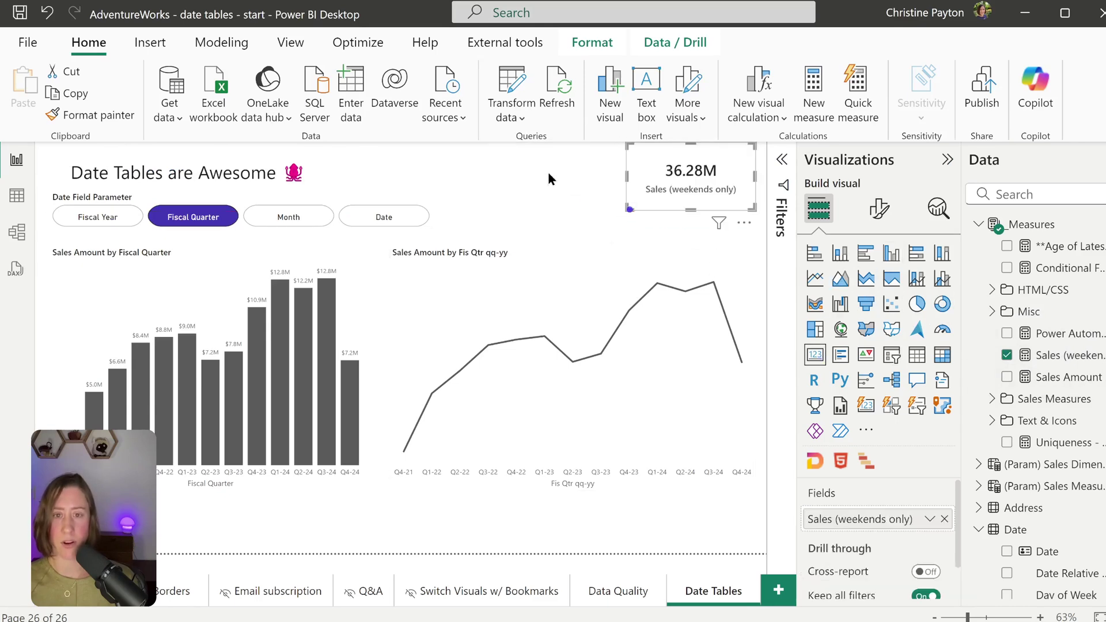
pyautogui.click(761, 226)
pyautogui.moveTo(727, 217); pyautogui.dragTo(723, 219)
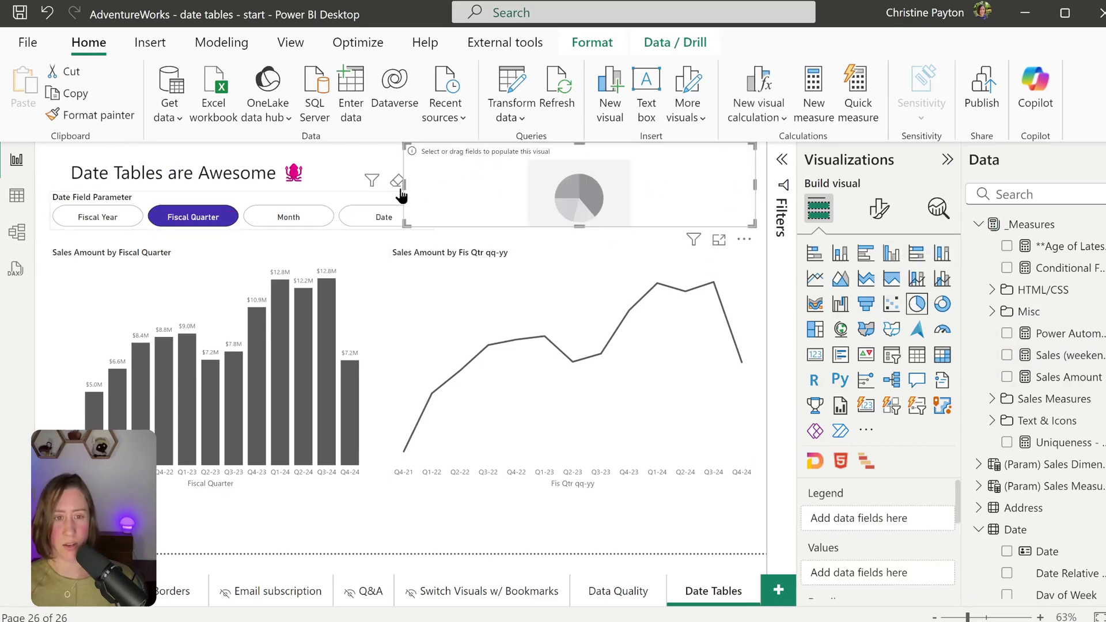
# - Narrow the pie chart above the line chart and show Sales Amount in it with Weekday Label as the legend
pyautogui.moveTo(405, 185); pyautogui.dragTo(600, 187)
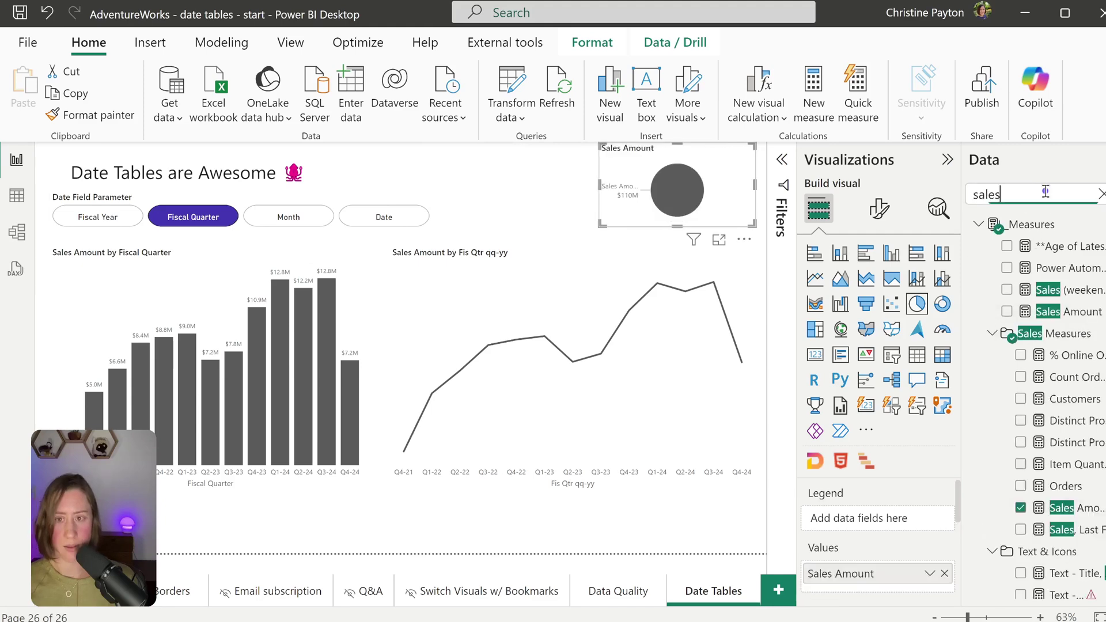
pyautogui.doubleClick(1032, 190)
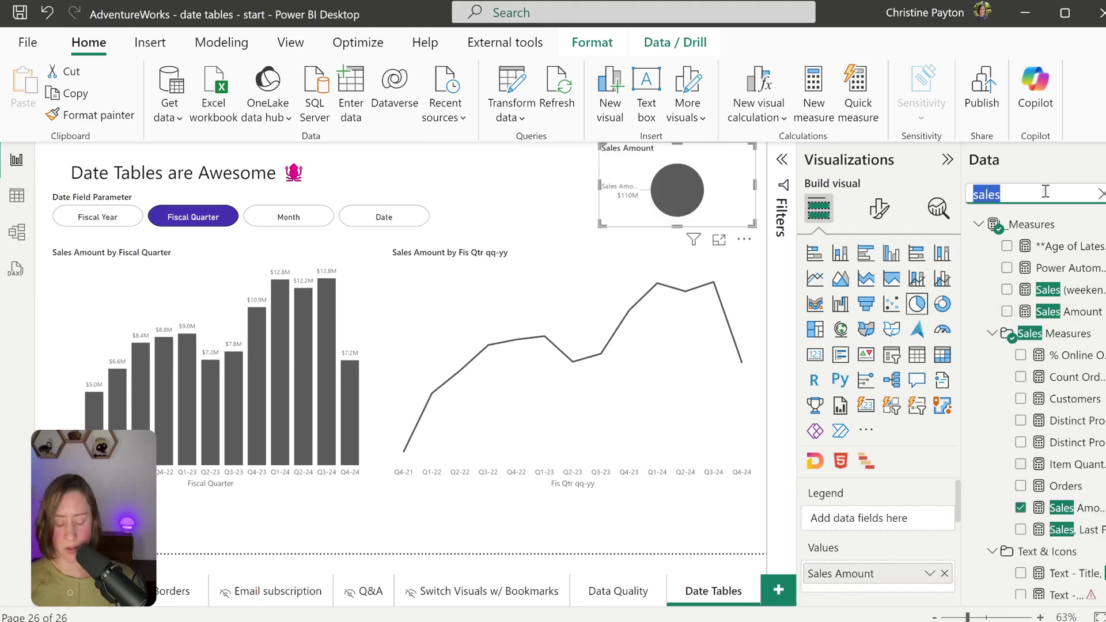
pyautogui.write('wek')
pyautogui.press('BackSpace')
pyautogui.write('ee')
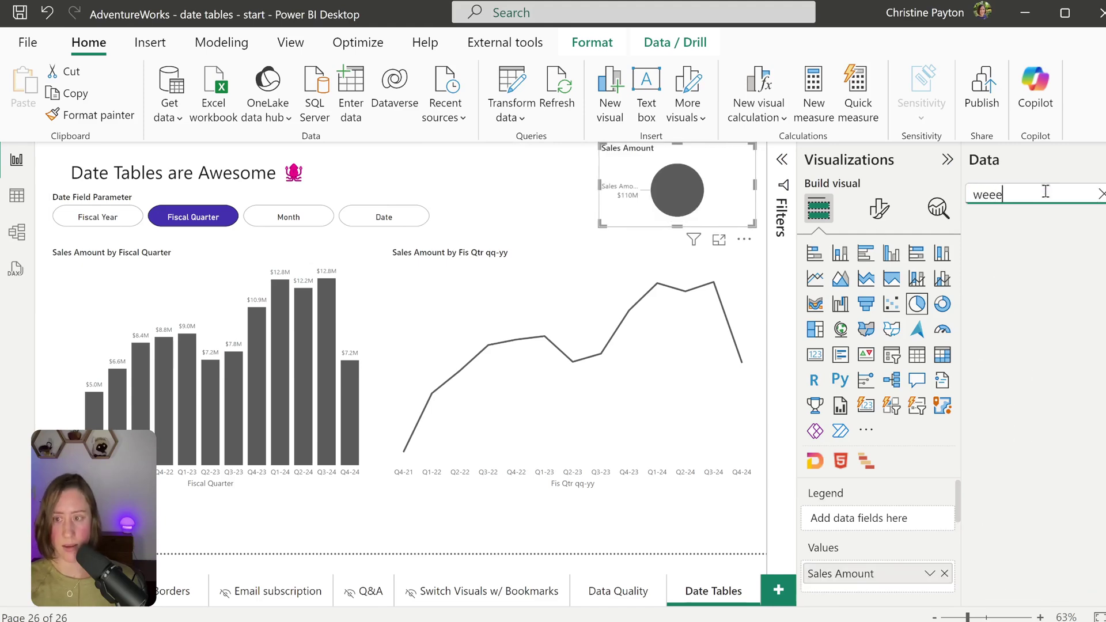
pyautogui.press('BackSpace')
pyautogui.moveTo(1069, 421); pyautogui.dragTo(898, 522)
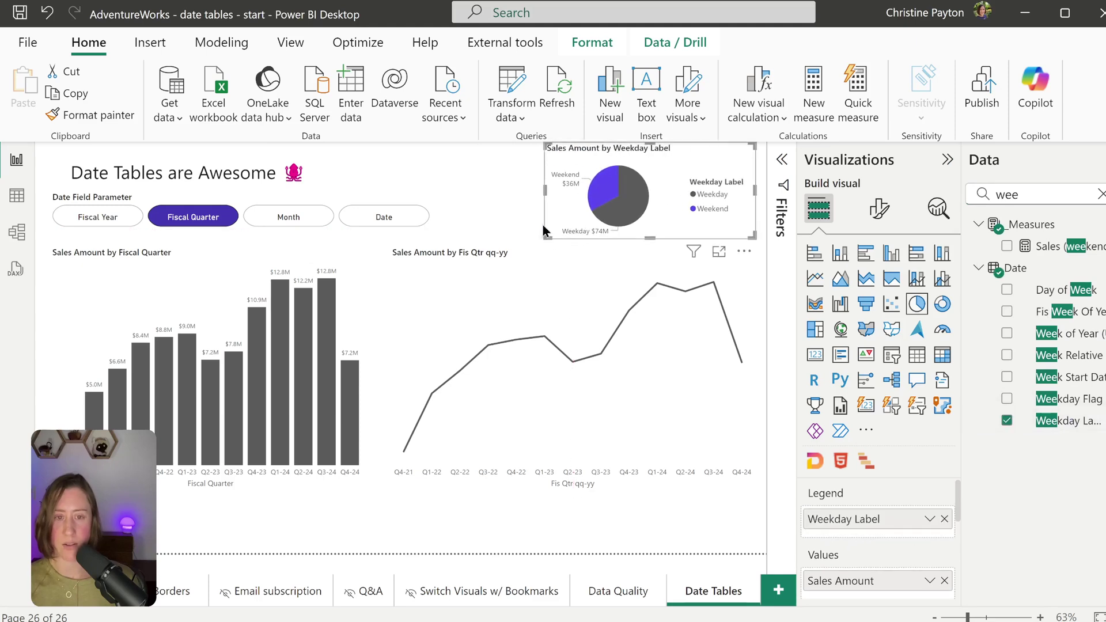
# - Delete the pie chart of Sales Amount by Weekday Label
pyautogui.click(506, 167)
pyautogui.click(604, 172)
pyautogui.press('Delete')
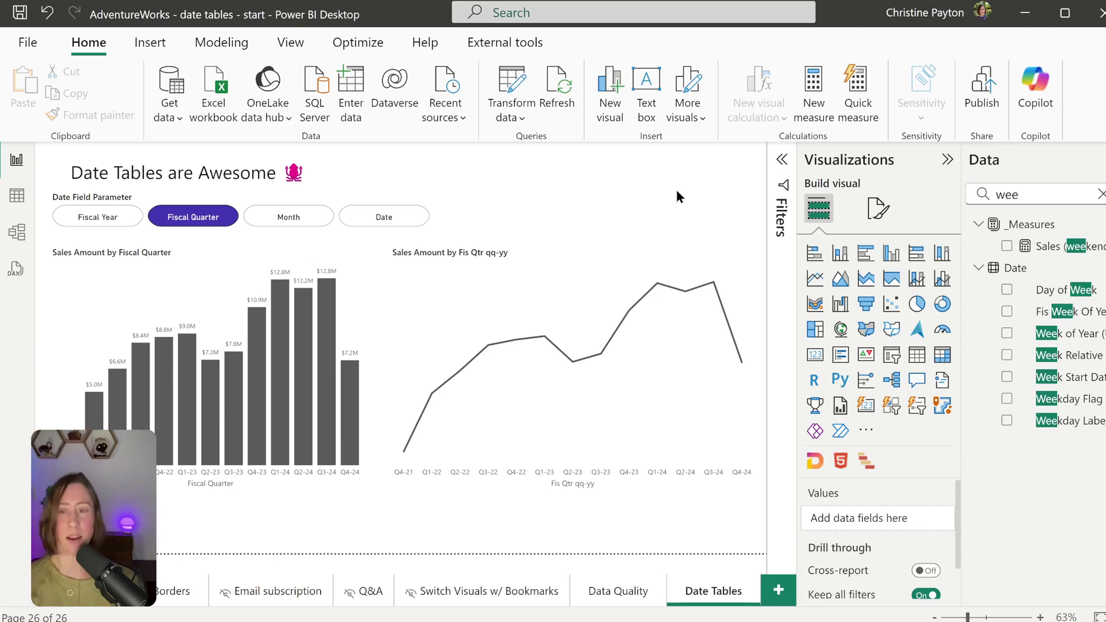
# - Filter the whole page by Fis Year Relative Num with the values 0, -1 and -2 selected
pyautogui.click(892, 356)
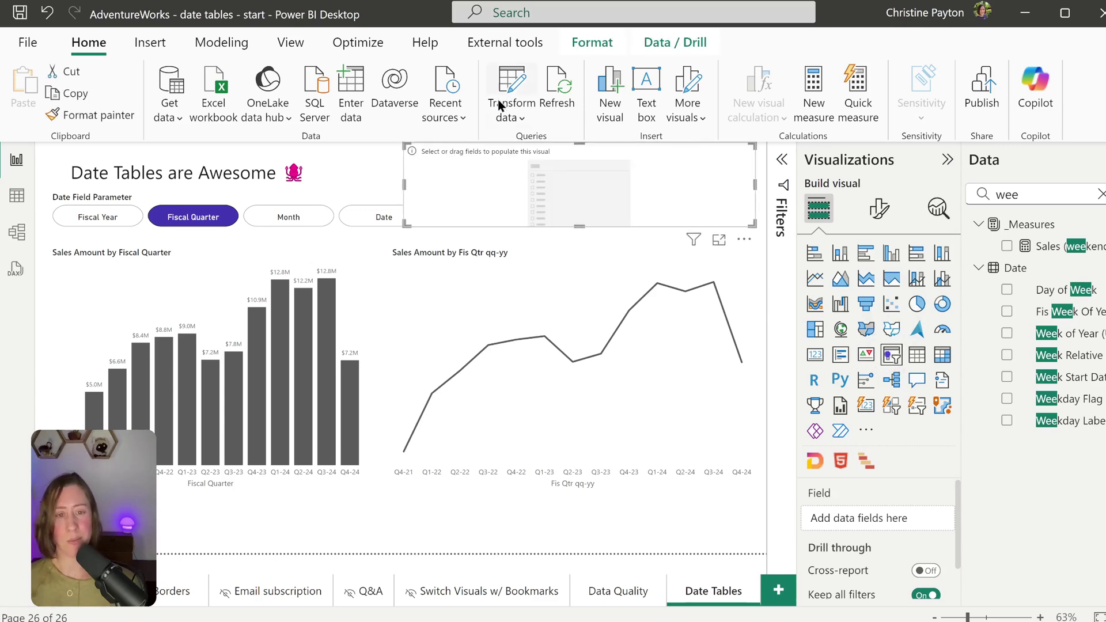
pyautogui.click(781, 160)
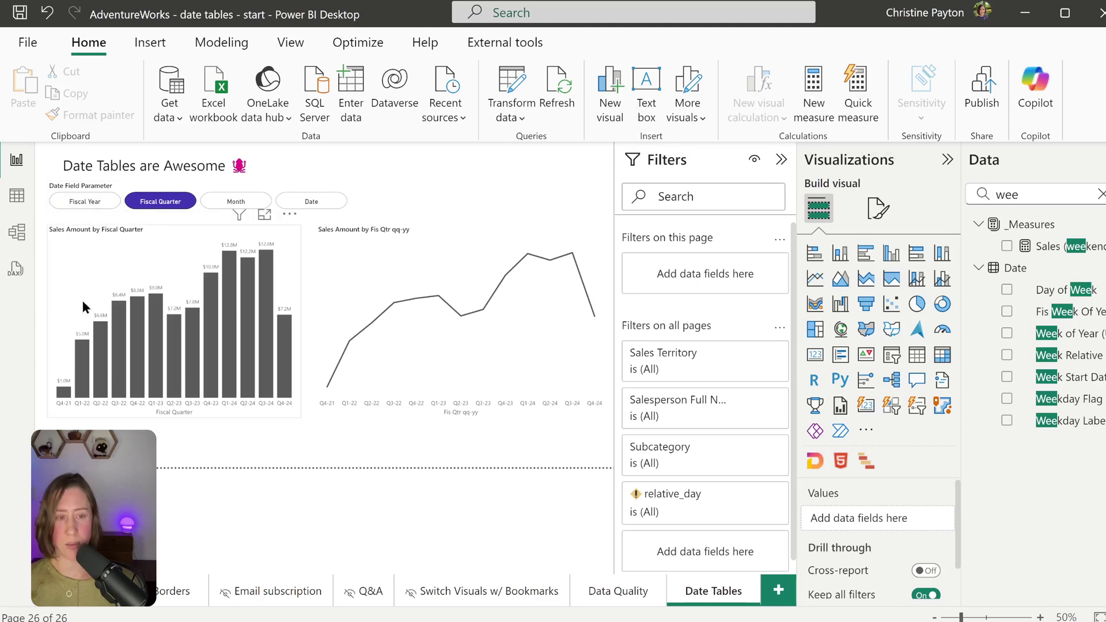
pyautogui.doubleClick(1057, 194)
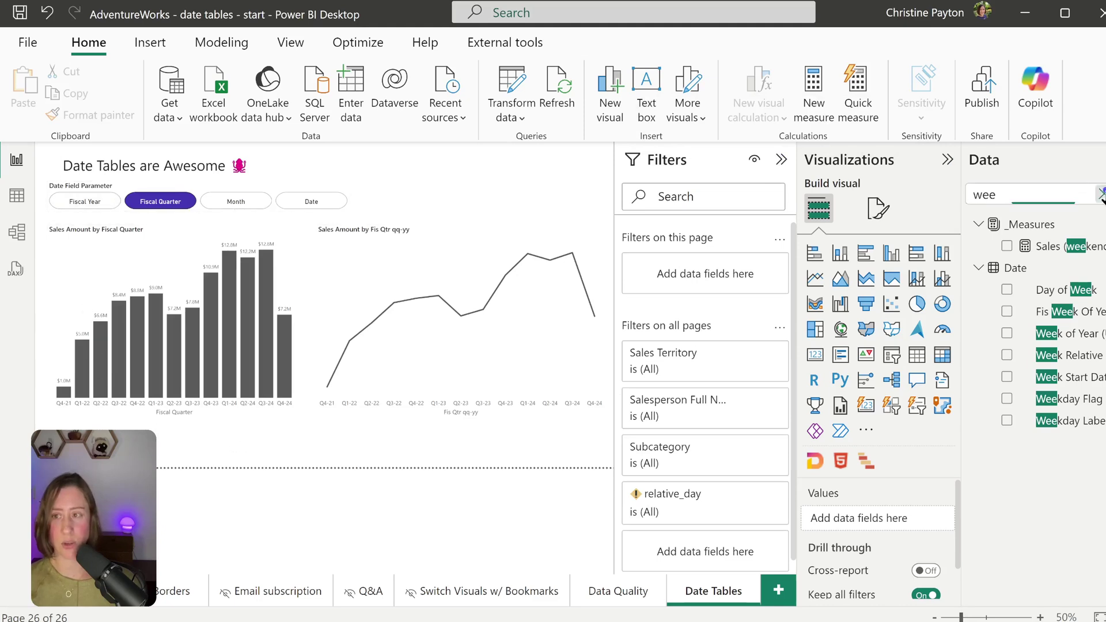
pyautogui.write('rela')
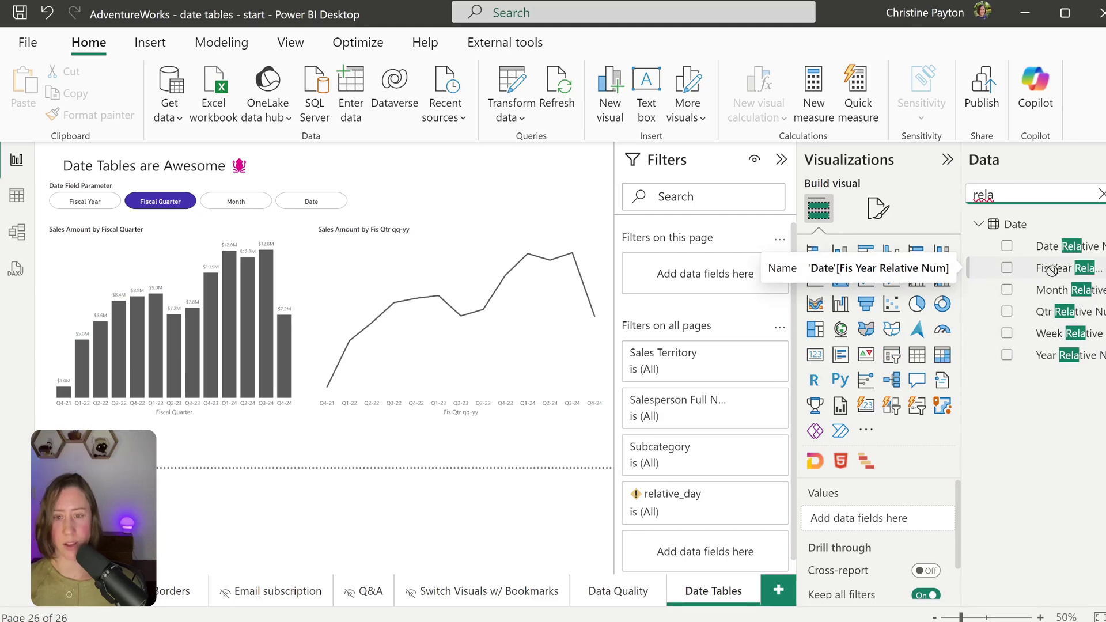
pyautogui.moveTo(1055, 272); pyautogui.dragTo(692, 281)
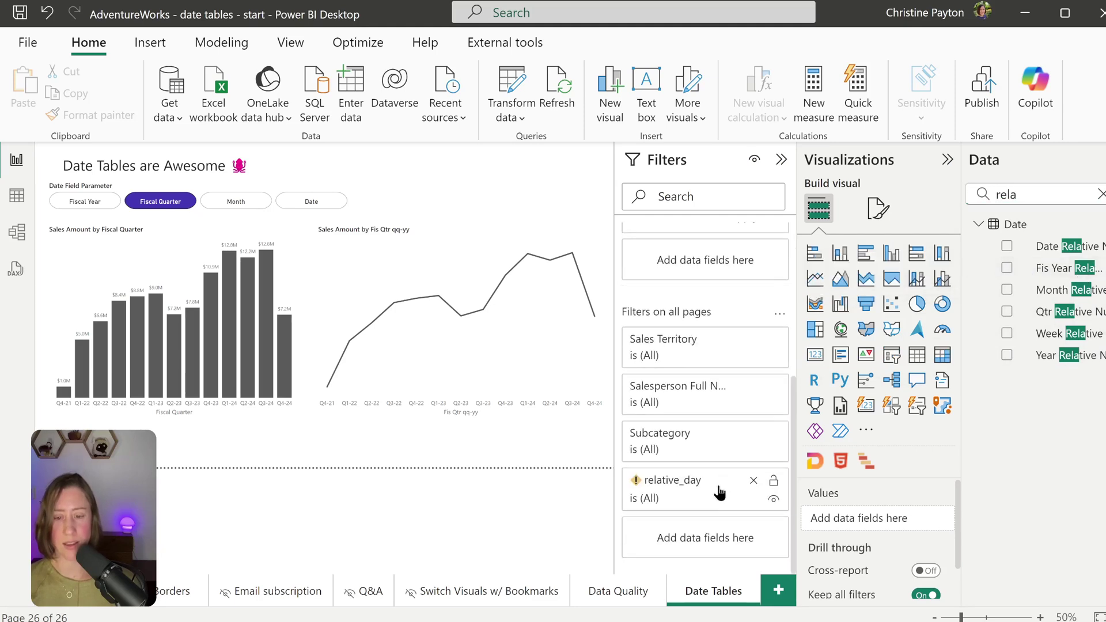
pyautogui.click(643, 448)
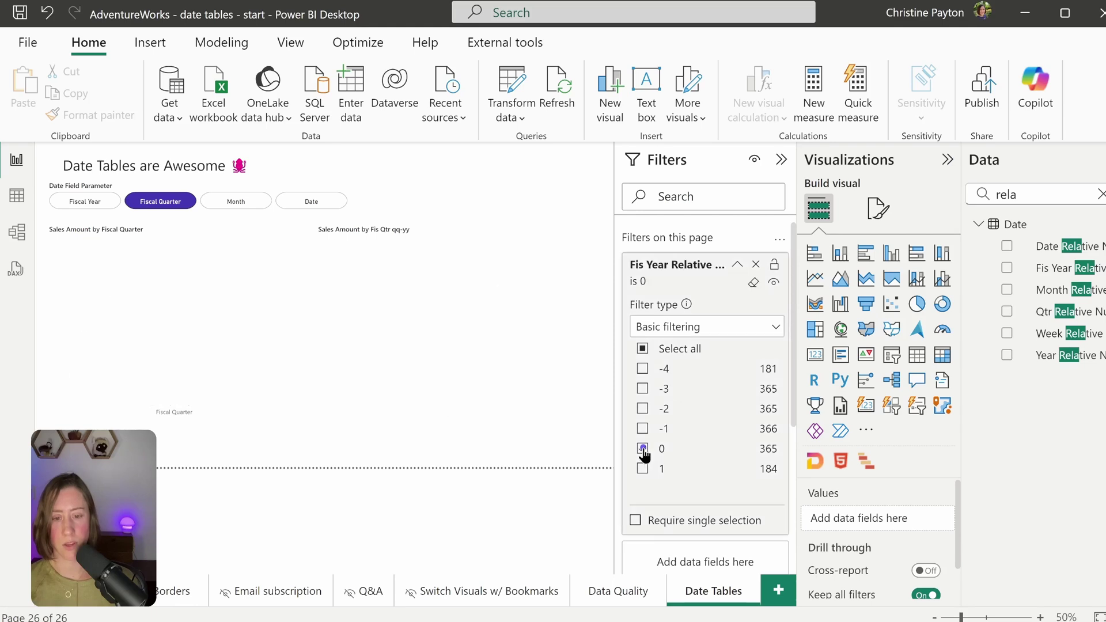
pyautogui.click(643, 429)
pyautogui.click(643, 409)
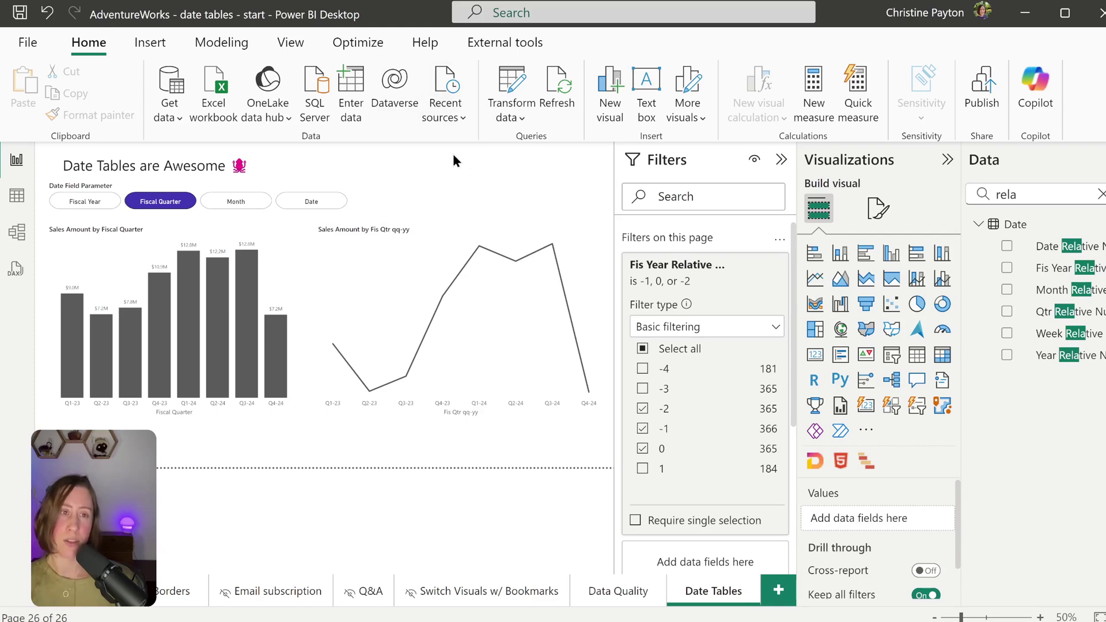
# - In Power Query Editor, define custom column Relative Fiscal Year (text), labelling Fis Year Relative Num as Current Year, Next Year, Last Year, Years Back or Years Ahead
pyautogui.click(514, 88)
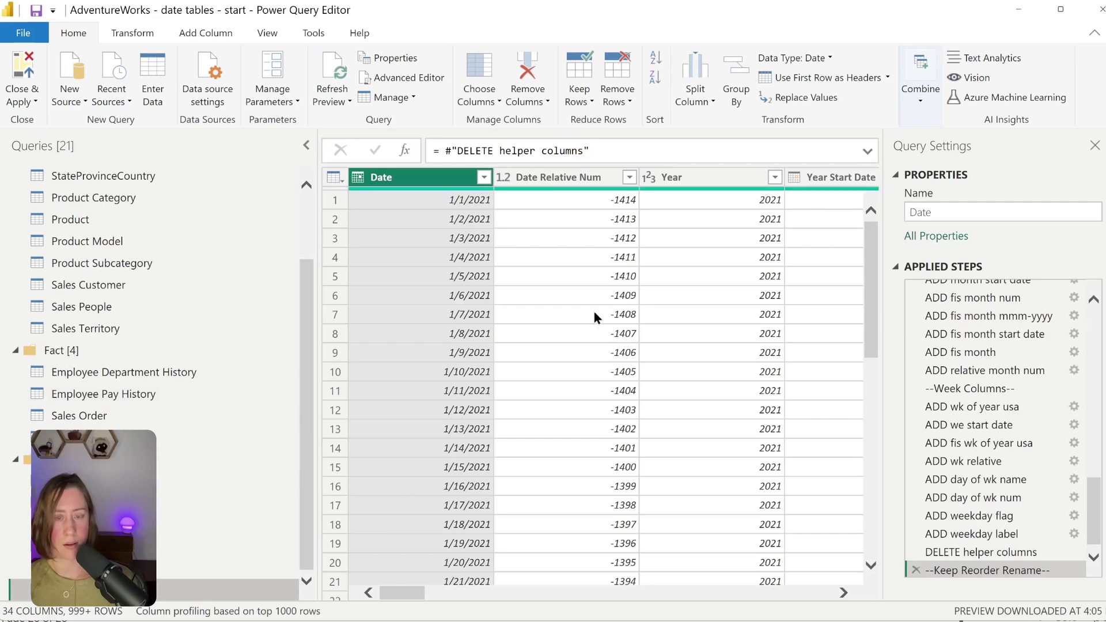
pyautogui.click(206, 30)
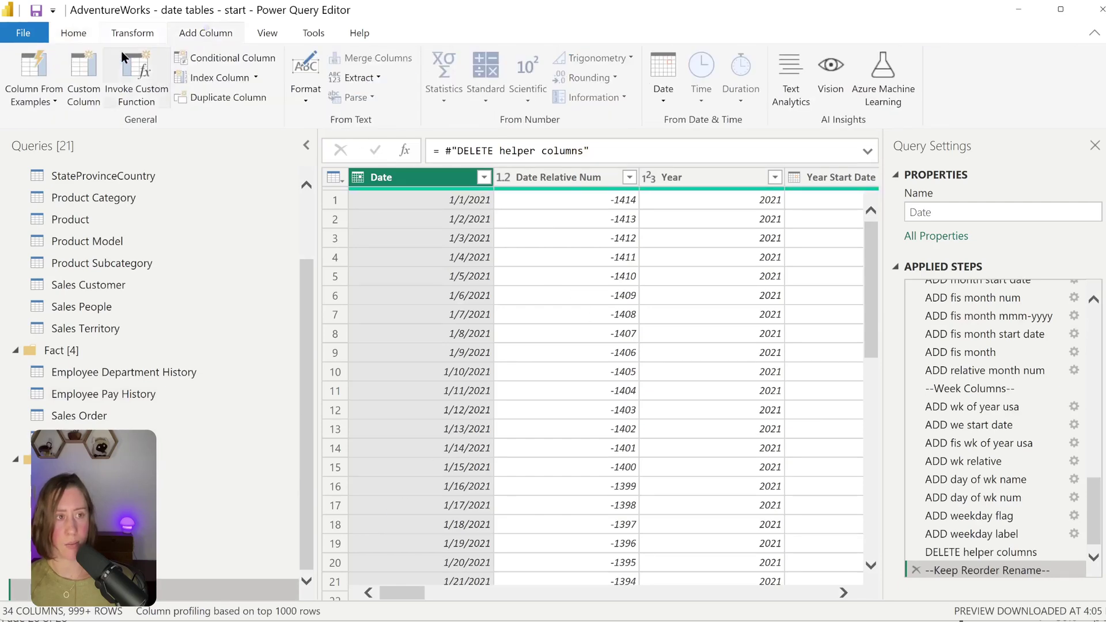
pyautogui.click(84, 75)
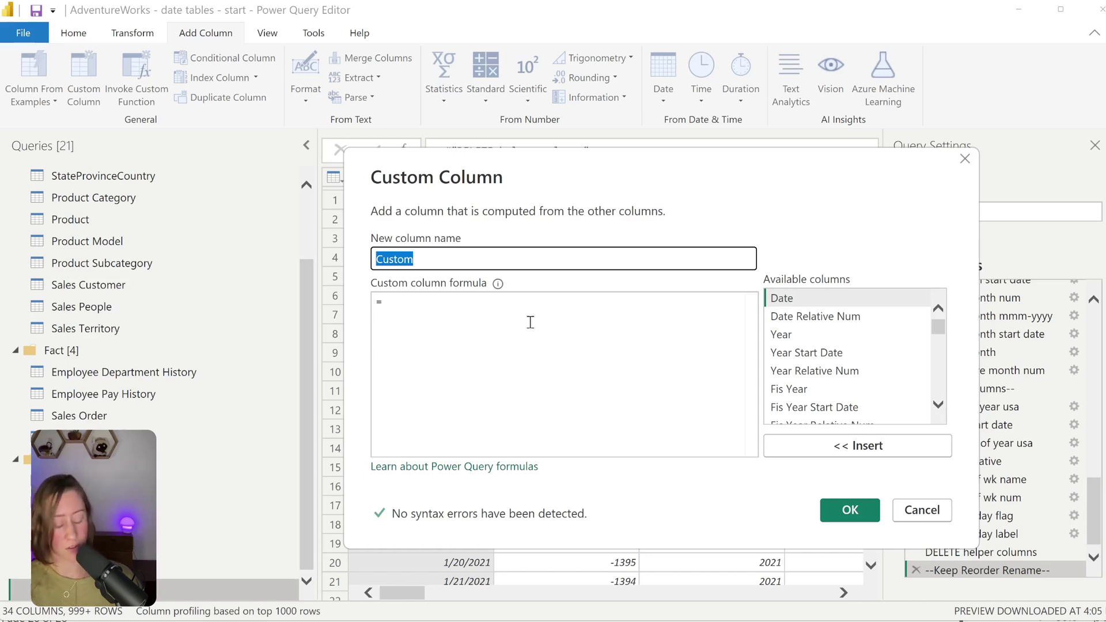
pyautogui.write('Relat')
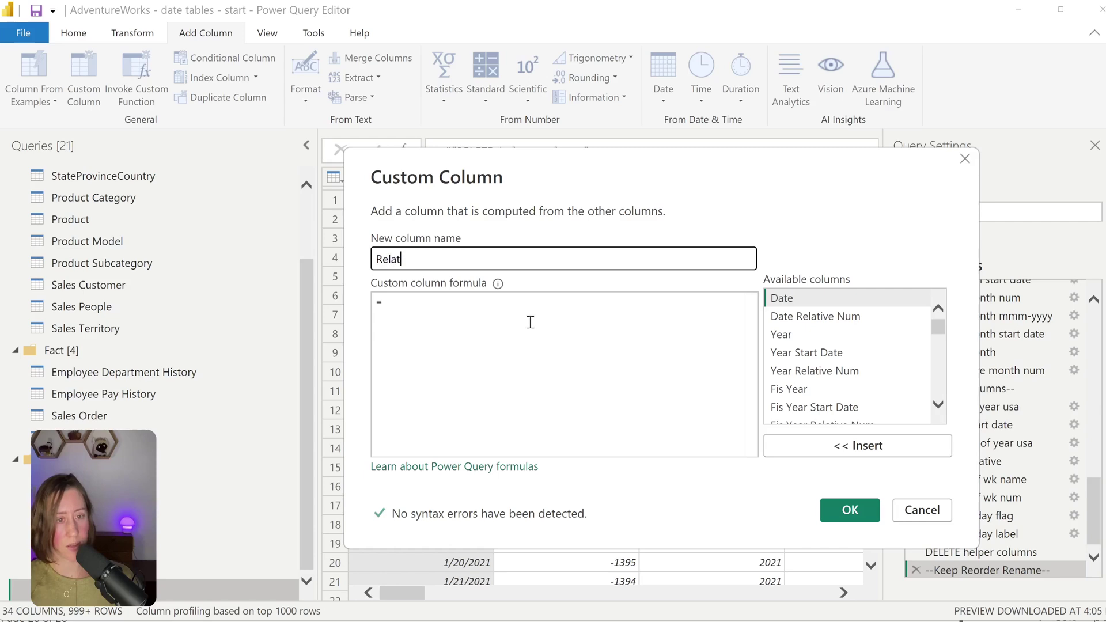
pyautogui.write('ive Fiscal Year (text)')
pyautogui.click(530, 322)
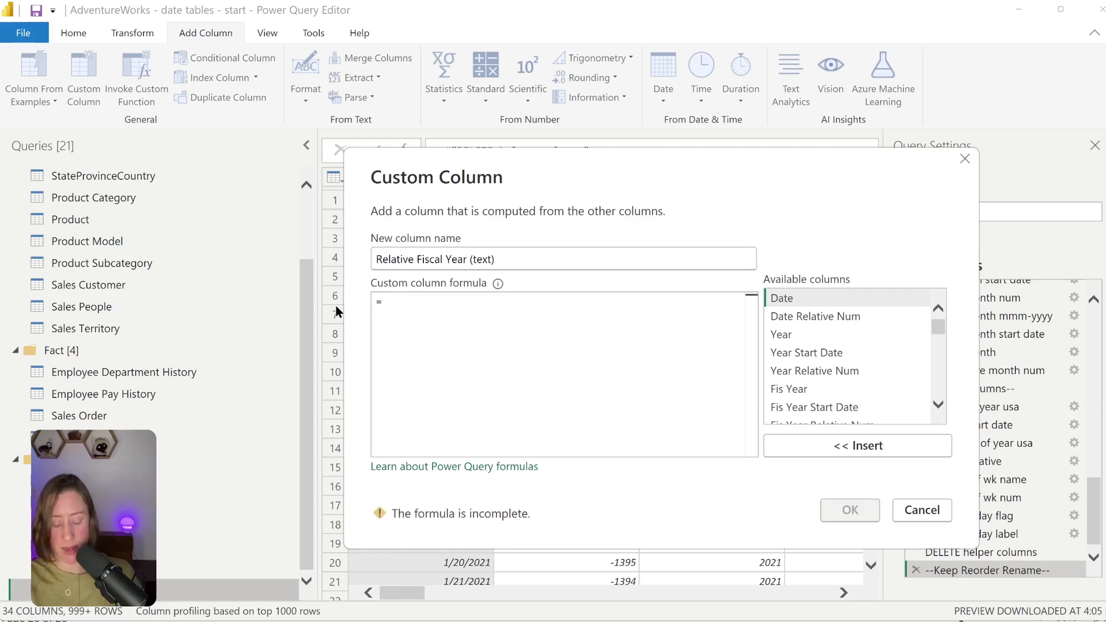
pyautogui.write('if [Fis Year Relative Num] = 0 then "Current Year" else if [Fis Year Relative Num] = 1 then "Next Year" else if [Fis Year Relative Num] = -1 then "Last Year" else if [Fis Year Relative Num] < -1 then Number.ToText([Fis Year Relative Num]*-1) & " Years Back" else if [Fis Year Relative Num] > -1 then Number.ToText([Fis Year Relative Num]) & " Years Ahead" else null')
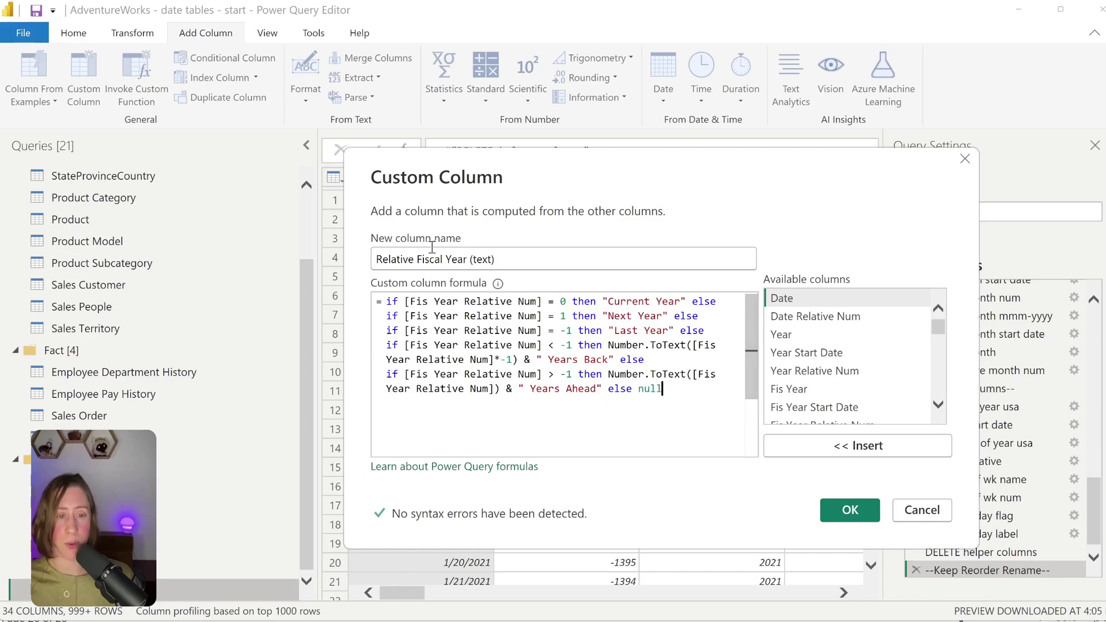
# - Review the formula's conditions and labels line by line, including Number.ToText and the multiplication by -1
pyautogui.doubleClick(391, 301)
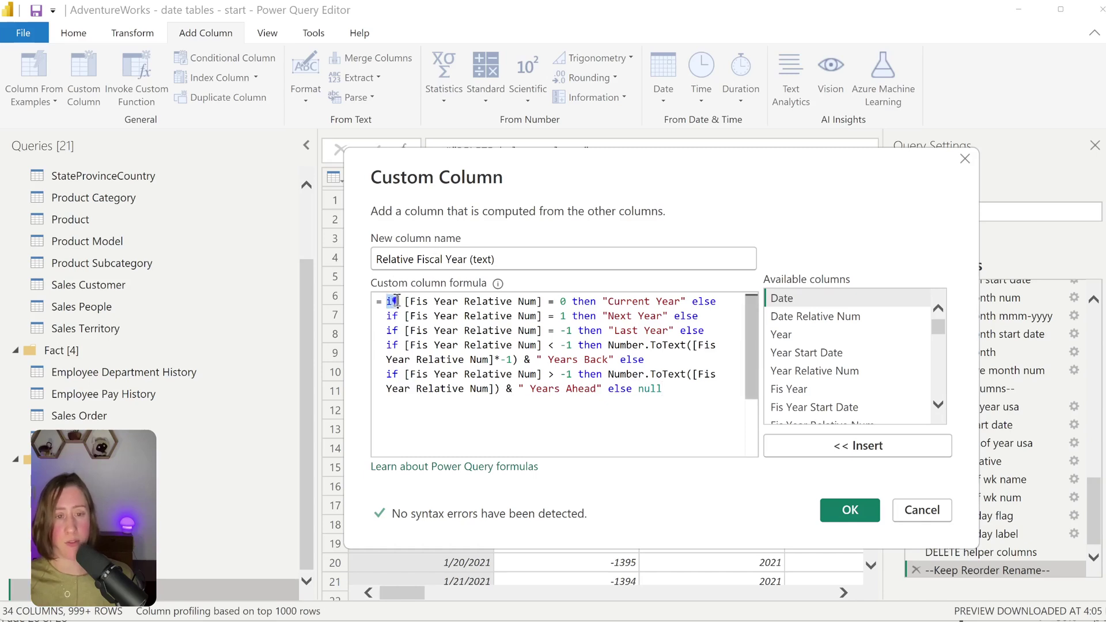
pyautogui.moveTo(405, 301); pyautogui.dragTo(542, 301)
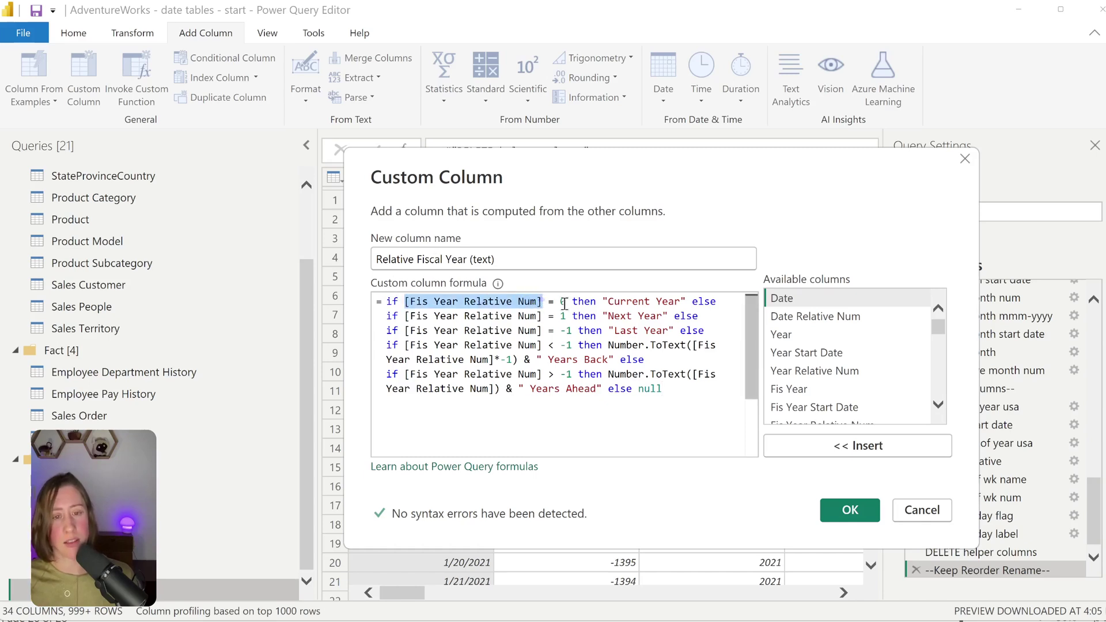
pyautogui.click(568, 303)
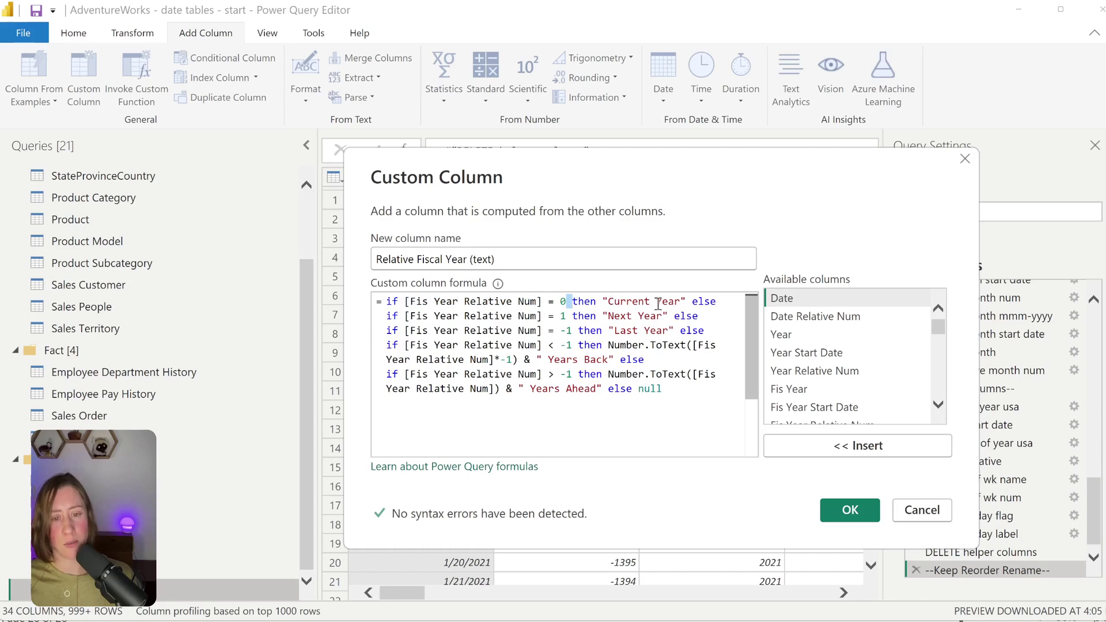
pyautogui.moveTo(619, 316); pyautogui.dragTo(701, 317)
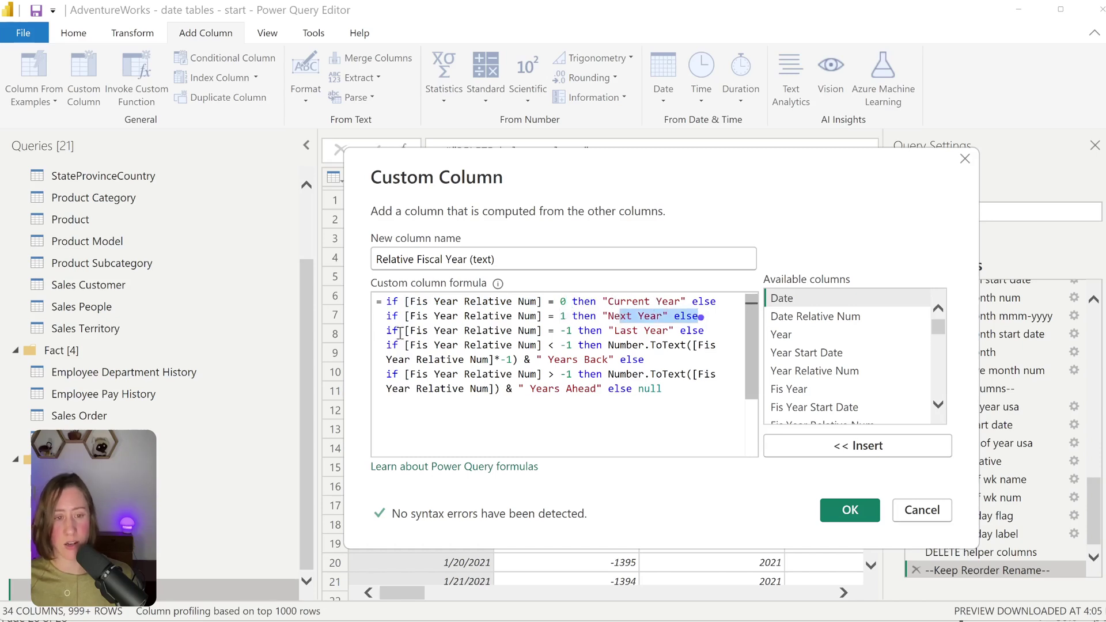
pyautogui.click(568, 331)
pyautogui.moveTo(614, 330); pyautogui.dragTo(646, 331)
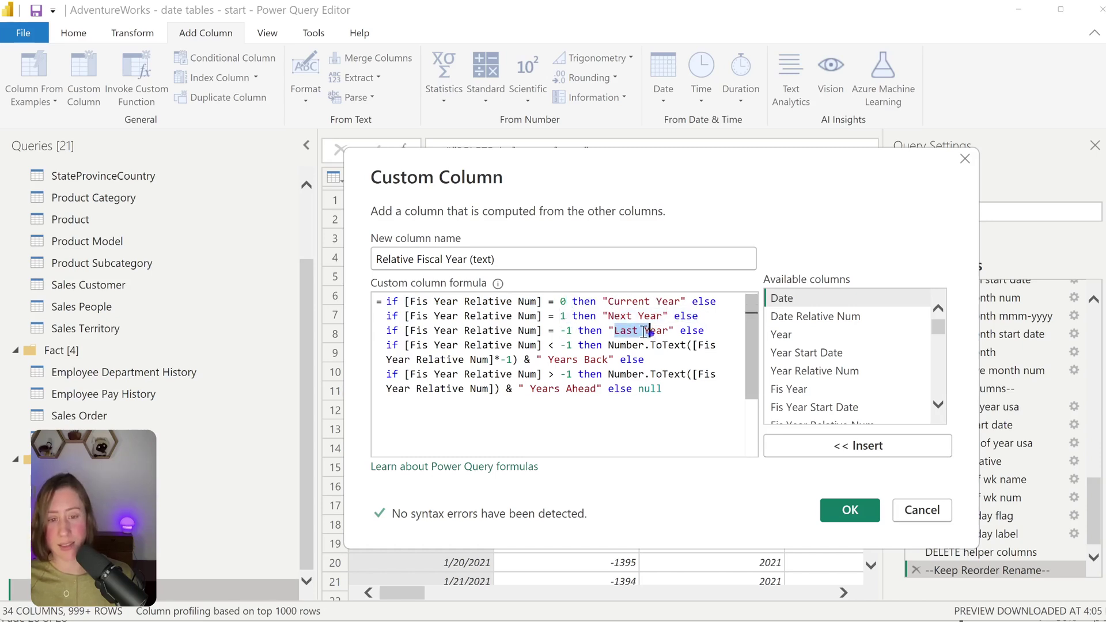
pyautogui.moveTo(560, 346); pyautogui.dragTo(684, 346)
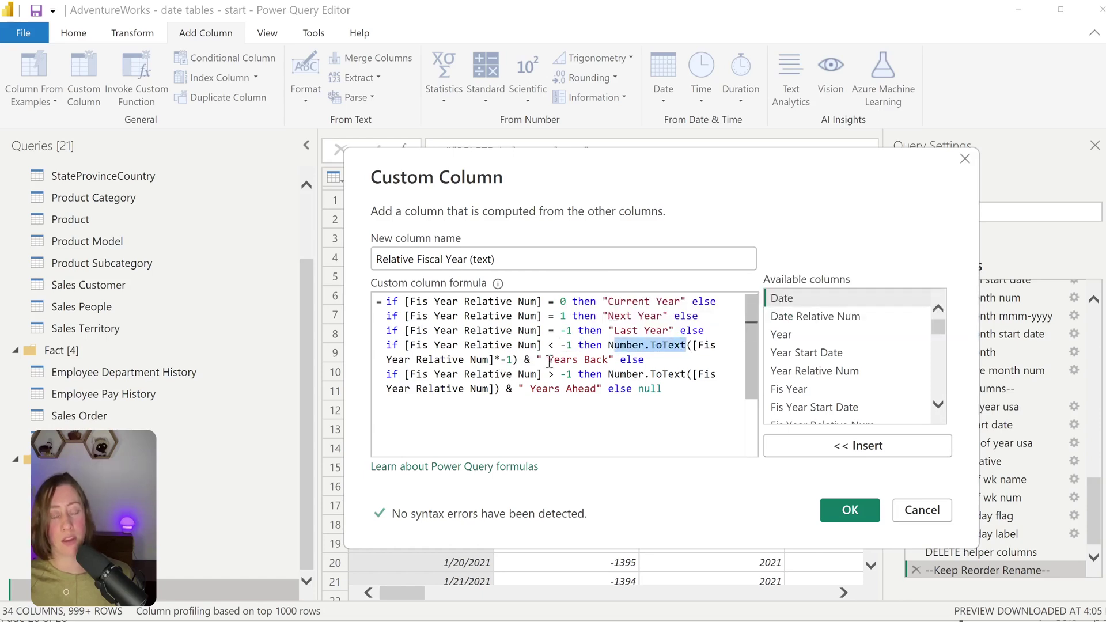
pyautogui.moveTo(501, 362); pyautogui.dragTo(512, 362)
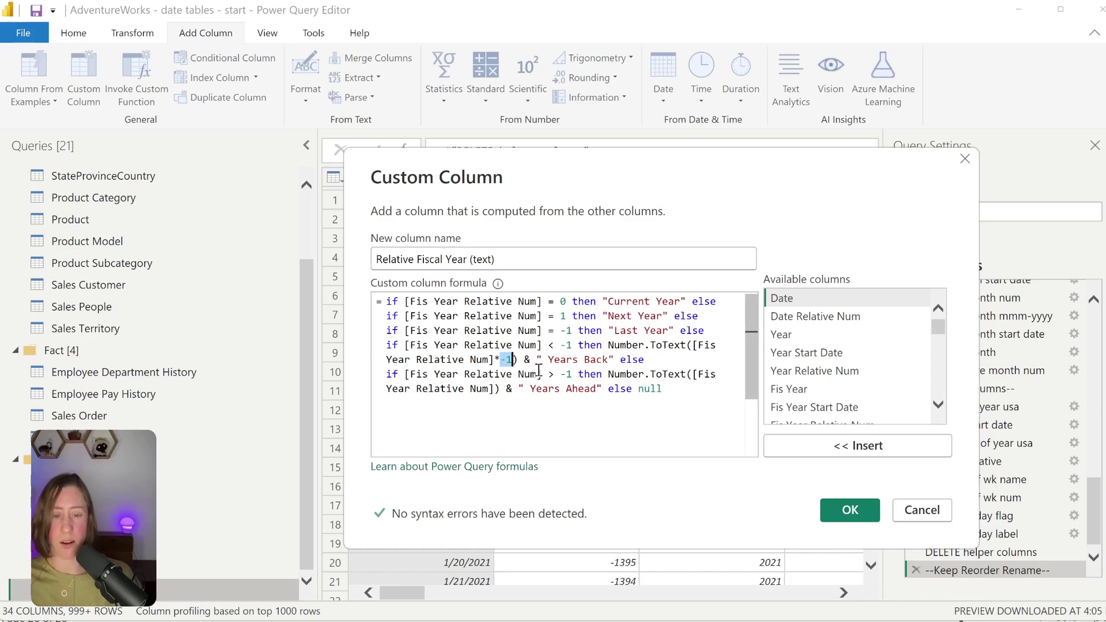
pyautogui.moveTo(464, 376); pyautogui.dragTo(554, 376)
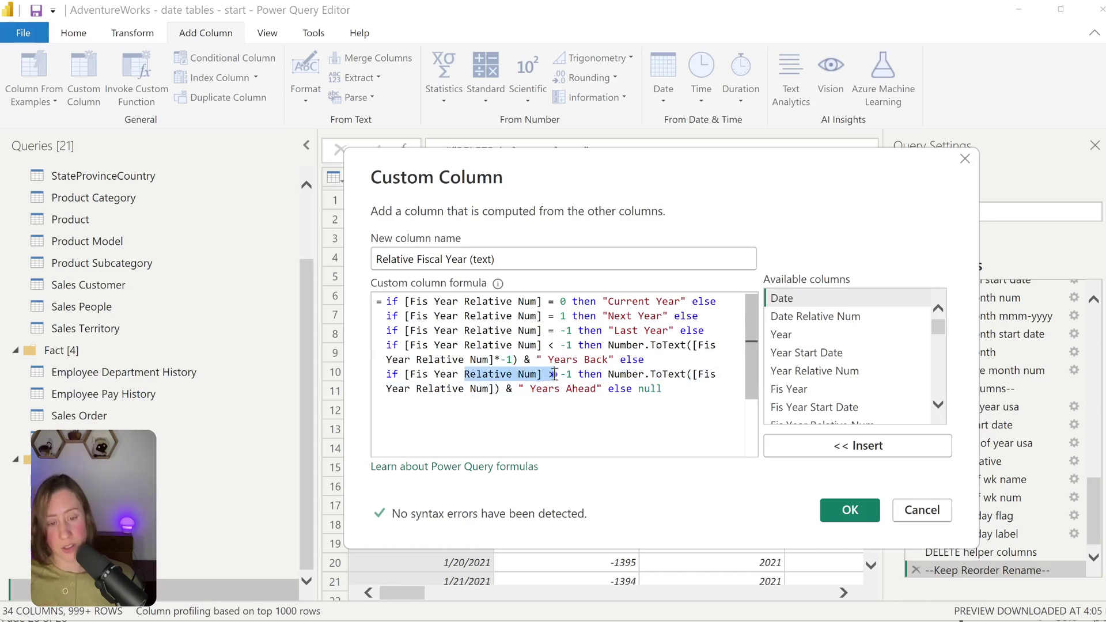
# - Correct the Years Ahead condition to [Fis Year Relative Num] > 1 and add the custom column
pyautogui.click(567, 376)
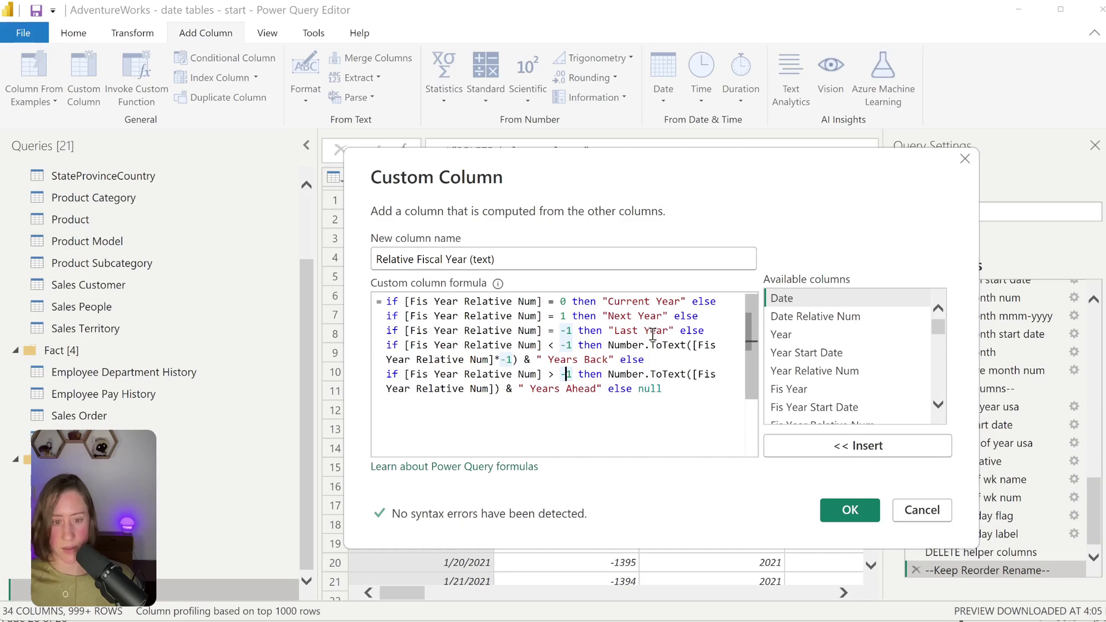
pyautogui.press('BackSpace')
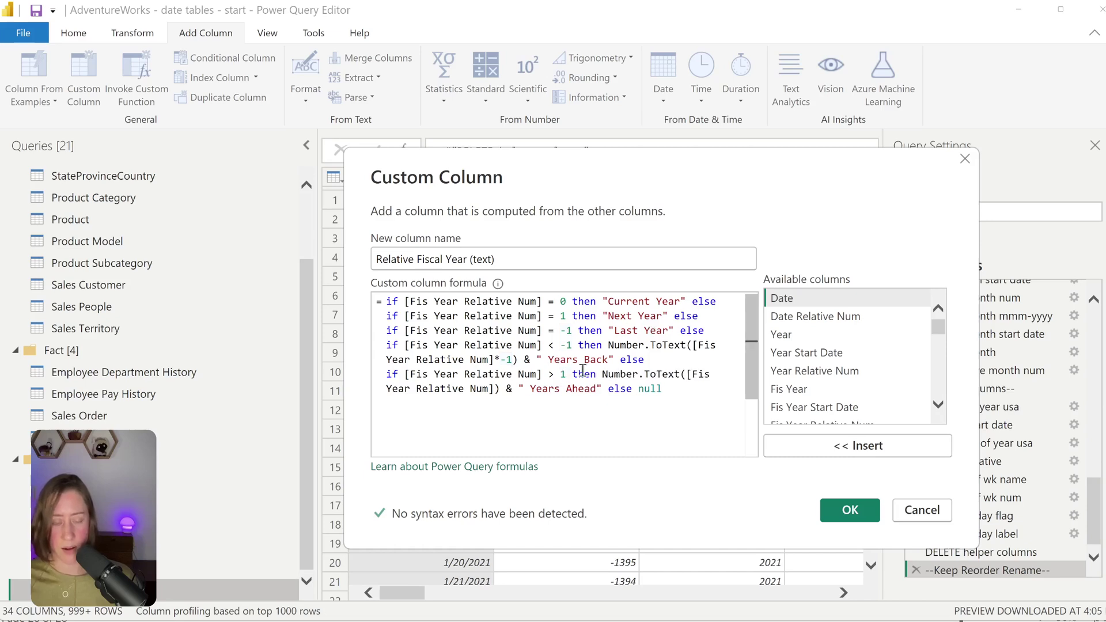
pyautogui.moveTo(585, 375); pyautogui.dragTo(668, 374)
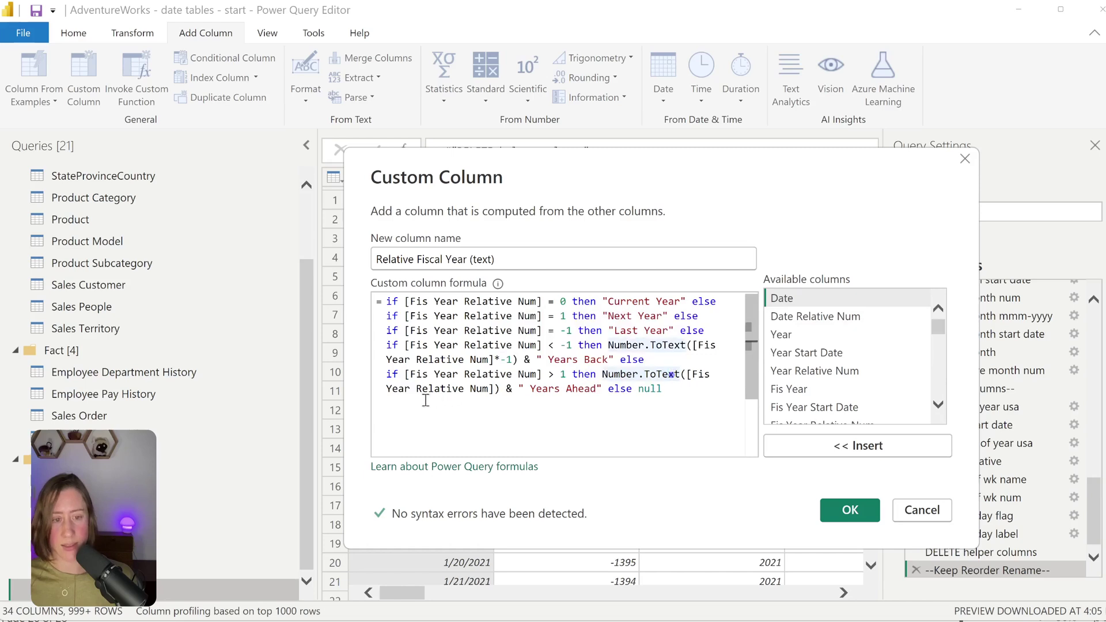
pyautogui.moveTo(662, 389); pyautogui.dragTo(619, 389)
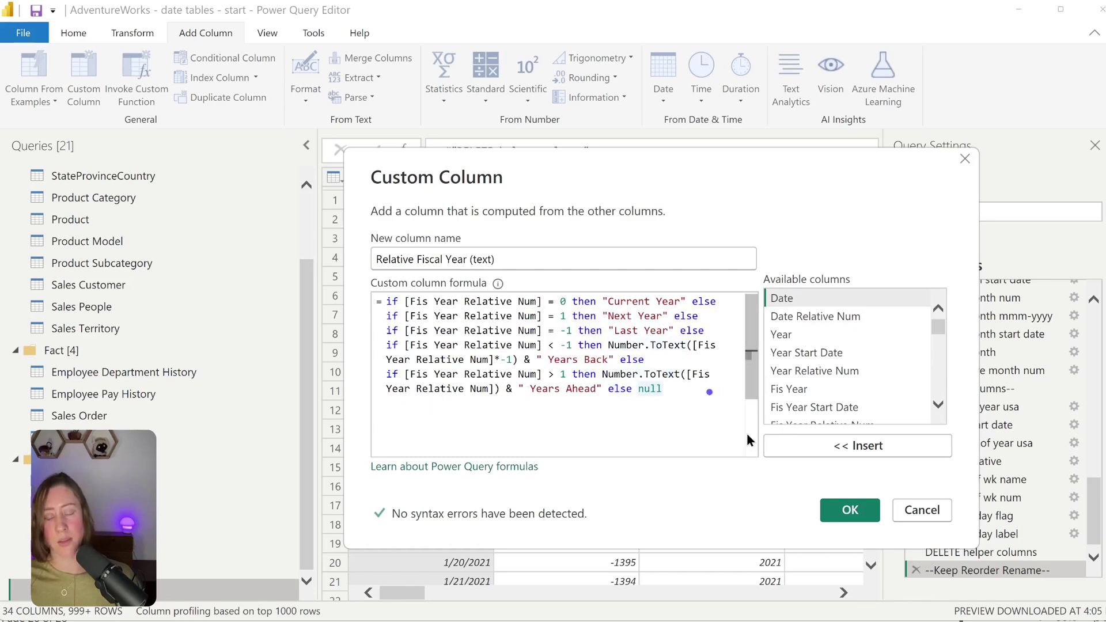
pyautogui.click(851, 511)
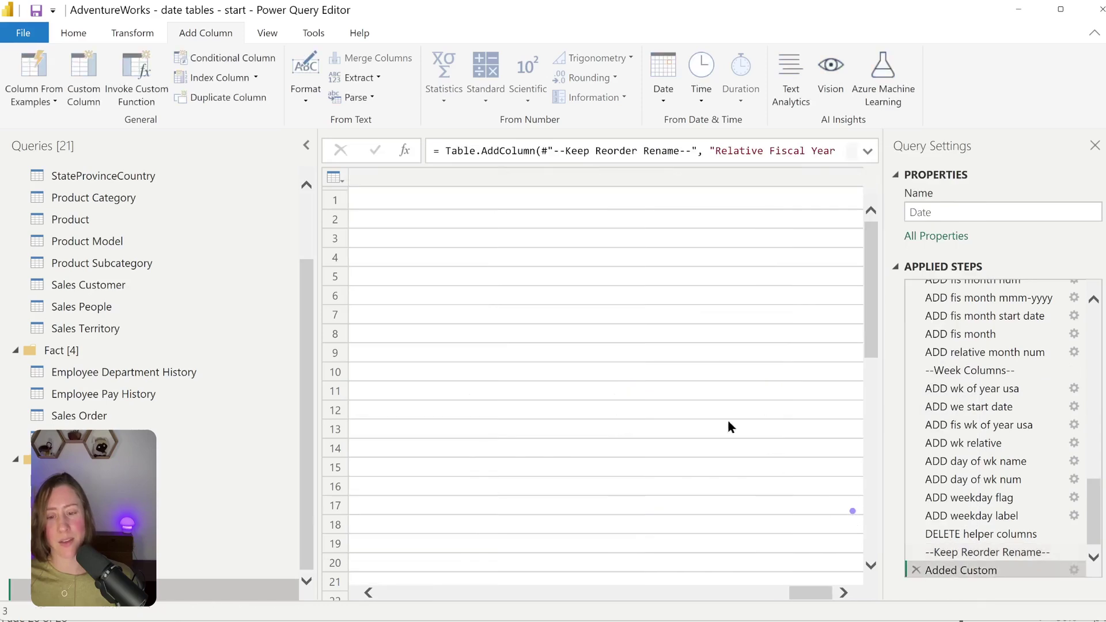
# - Check the distinct values of Relative Fiscal Year (text), and apply the query changes to the report
pyautogui.click(854, 177)
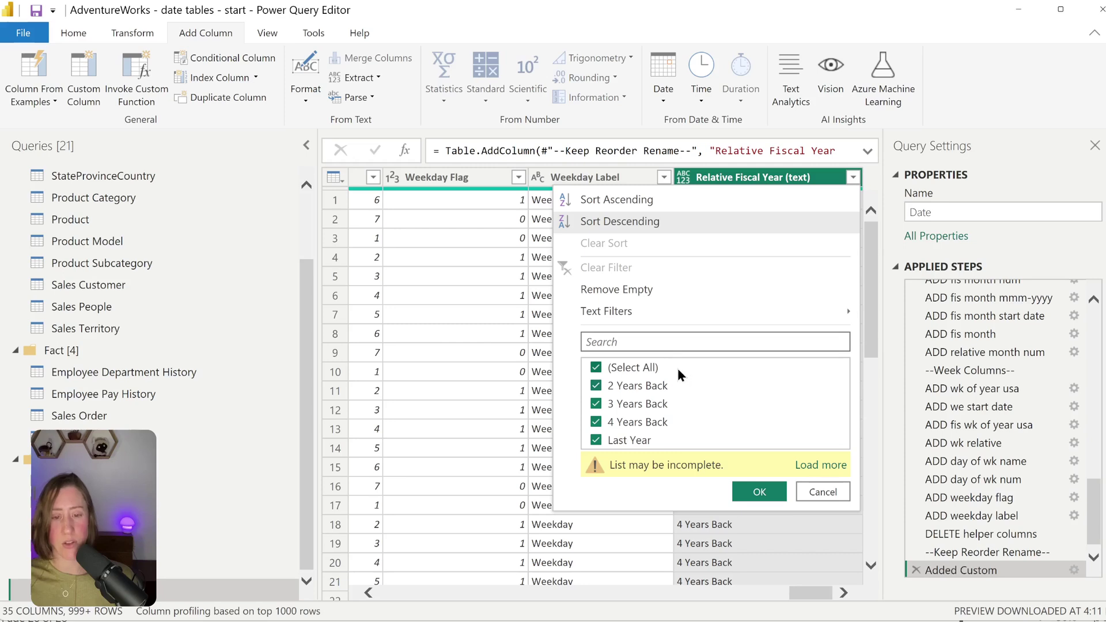
pyautogui.click(810, 496)
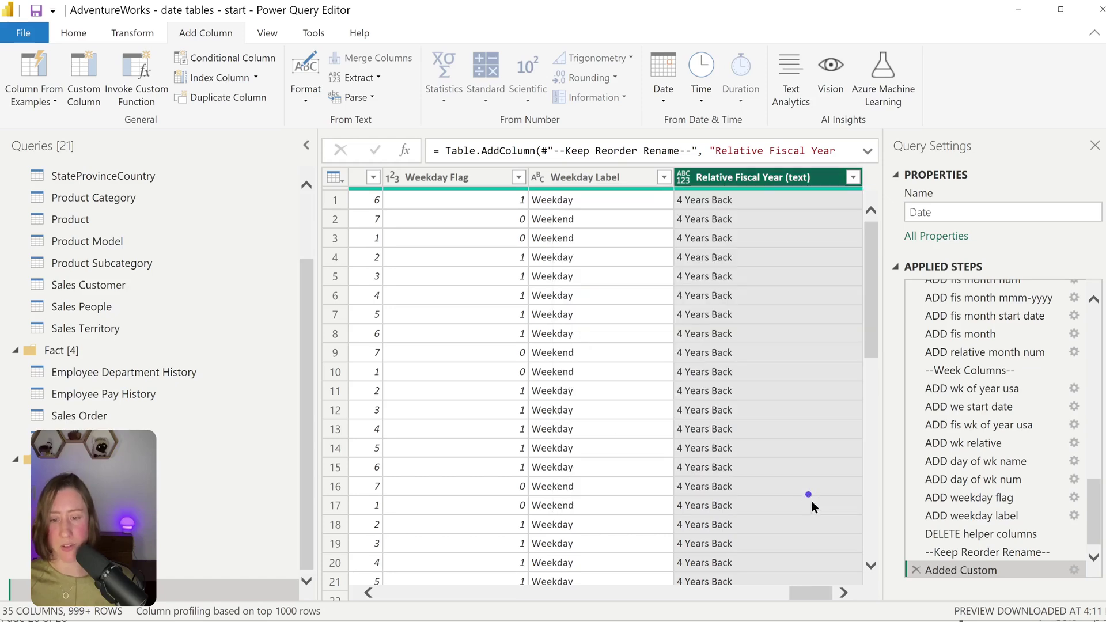
pyautogui.click(66, 34)
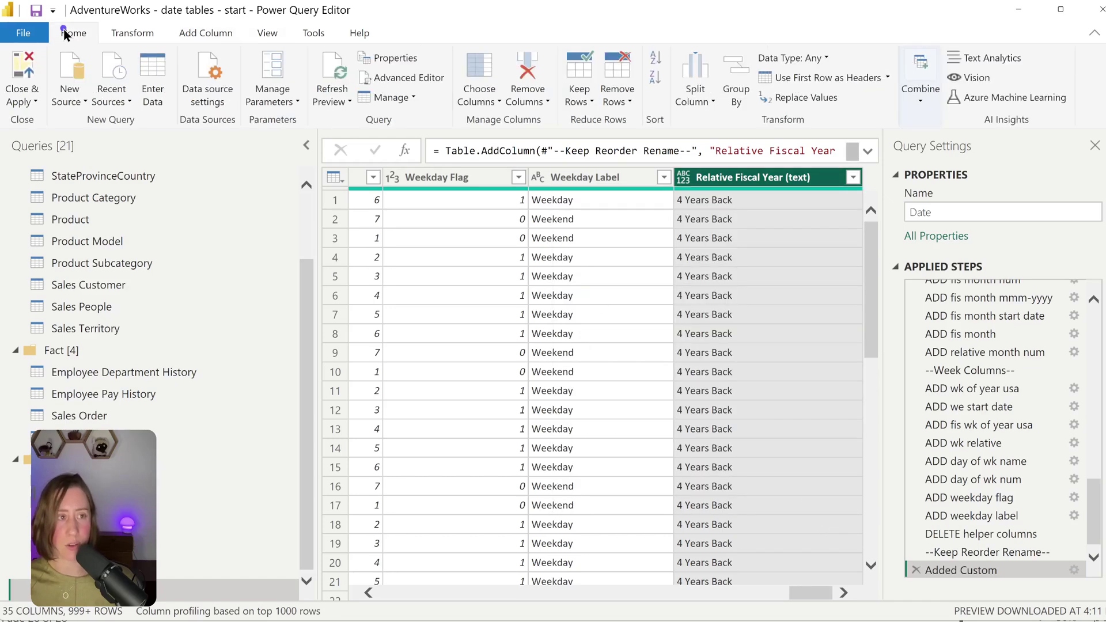
pyautogui.click(18, 68)
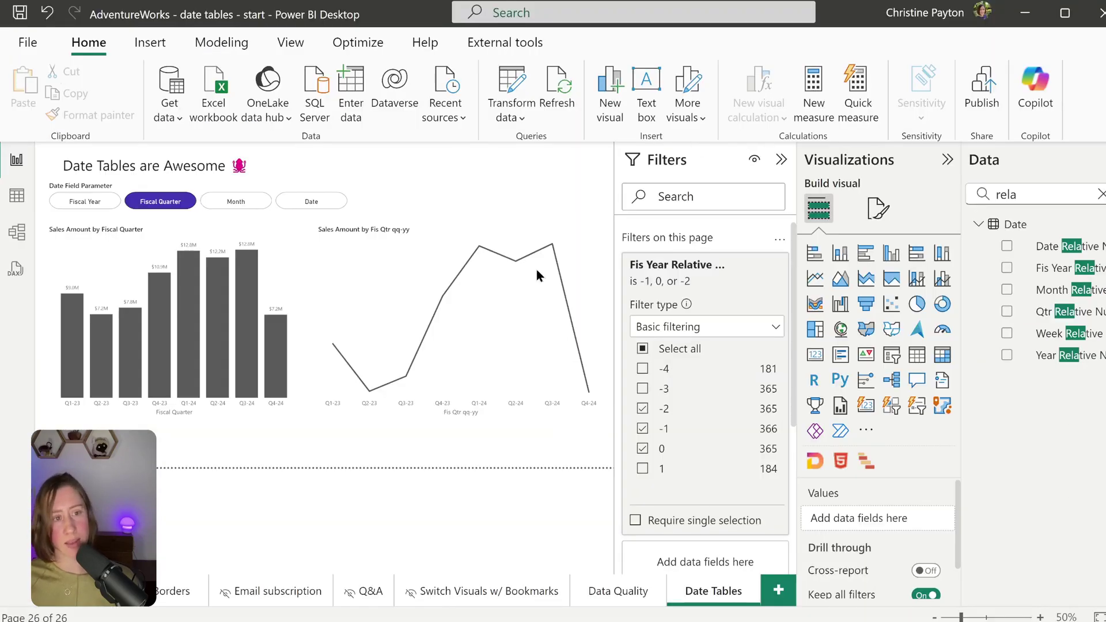
# - Add a slicer for Relative Fiscal Year (text) above the line chart and set its style to Dropdown
pyautogui.click(351, 198)
pyautogui.moveTo(368, 211); pyautogui.dragTo(412, 196)
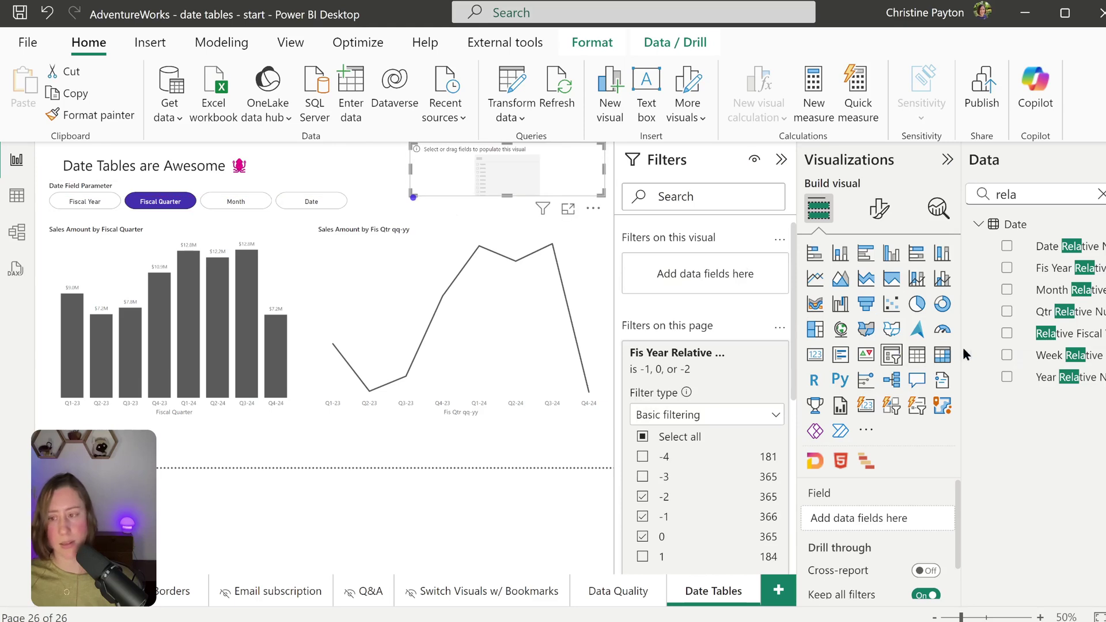
pyautogui.click(1061, 334)
pyautogui.click(878, 209)
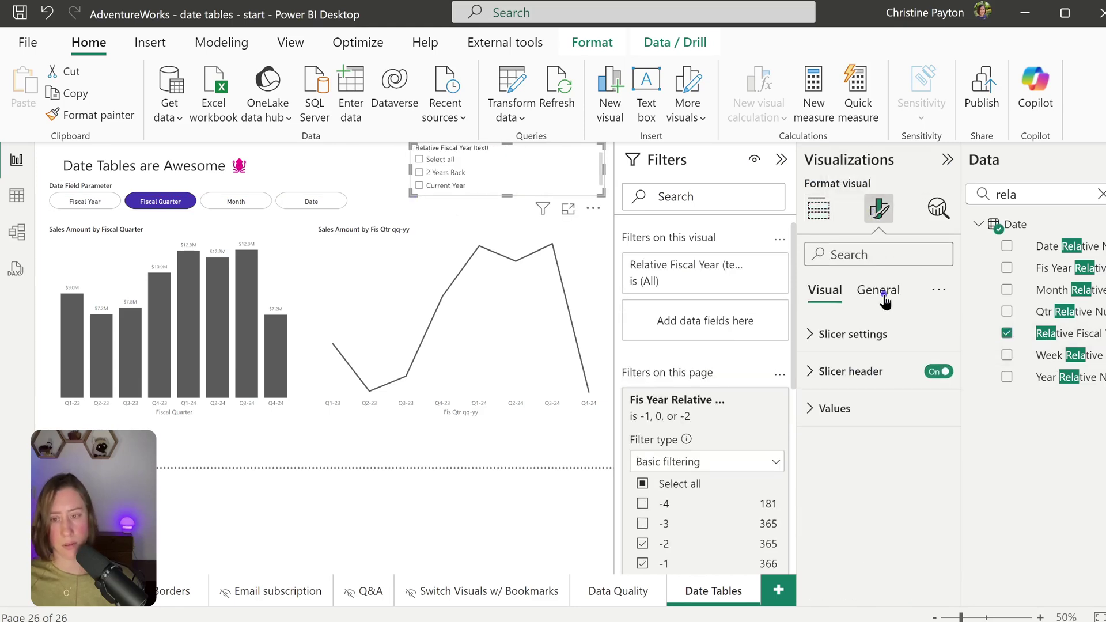
pyautogui.click(846, 334)
pyautogui.click(876, 425)
pyautogui.click(853, 493)
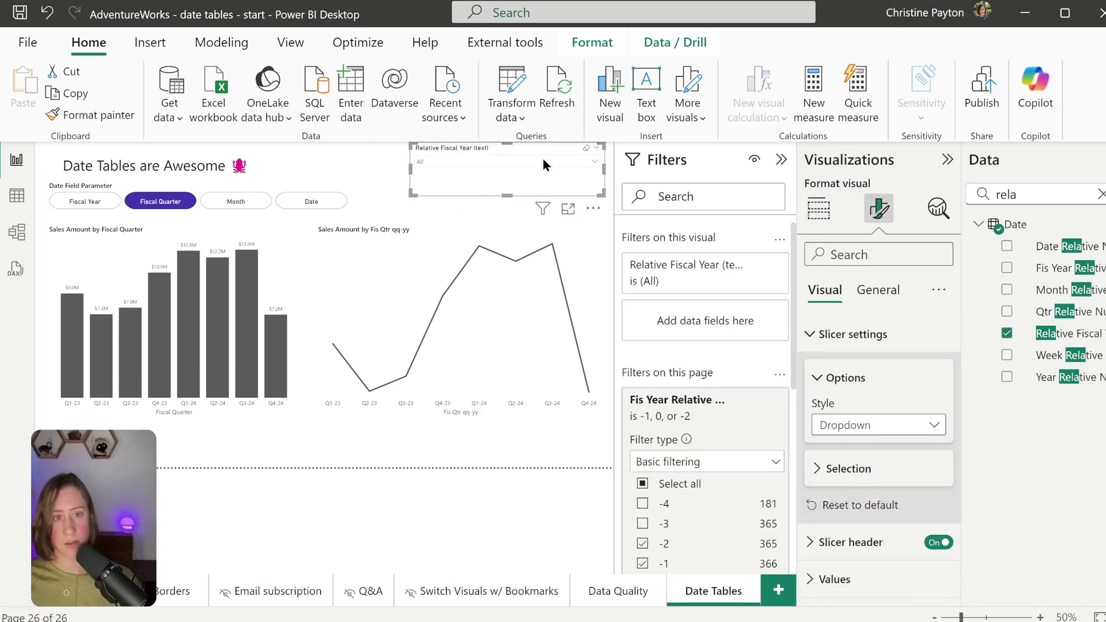
# - Select Last Year in the Relative Fiscal Year (text) slicer, and shorten and reposition the slicer above the line chart
pyautogui.click(533, 161)
pyautogui.click(422, 214)
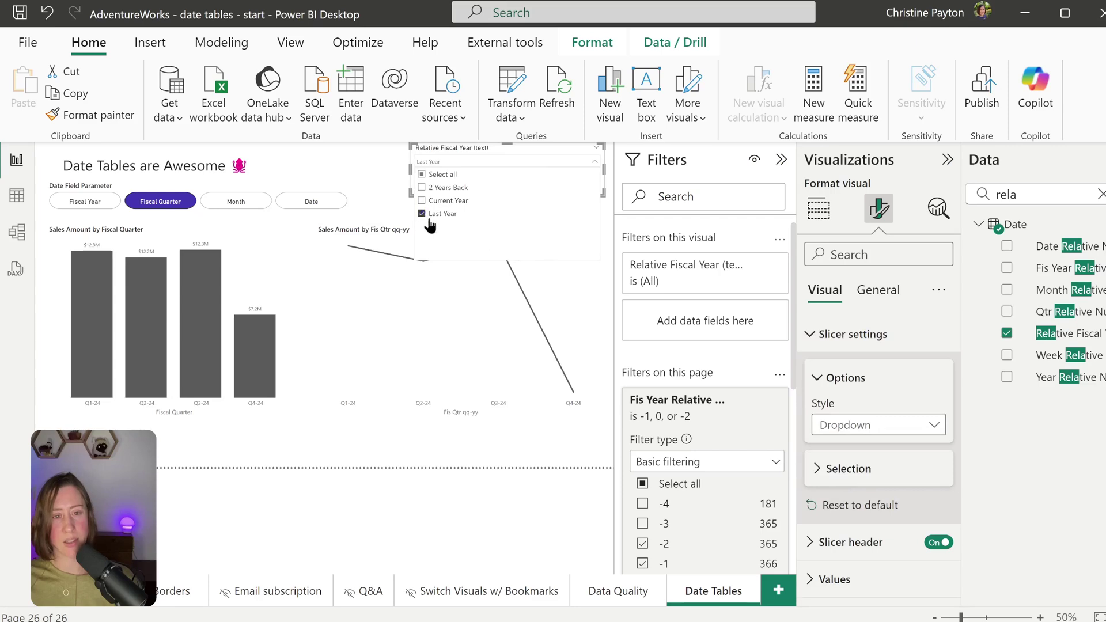
pyautogui.click(595, 164)
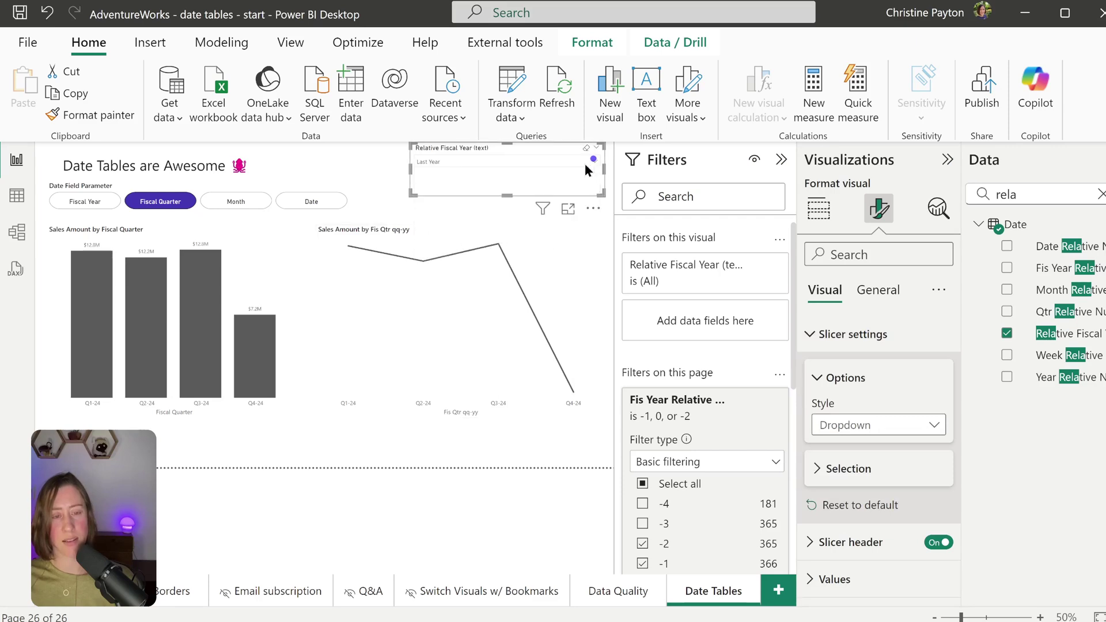
pyautogui.moveTo(512, 192); pyautogui.dragTo(517, 180)
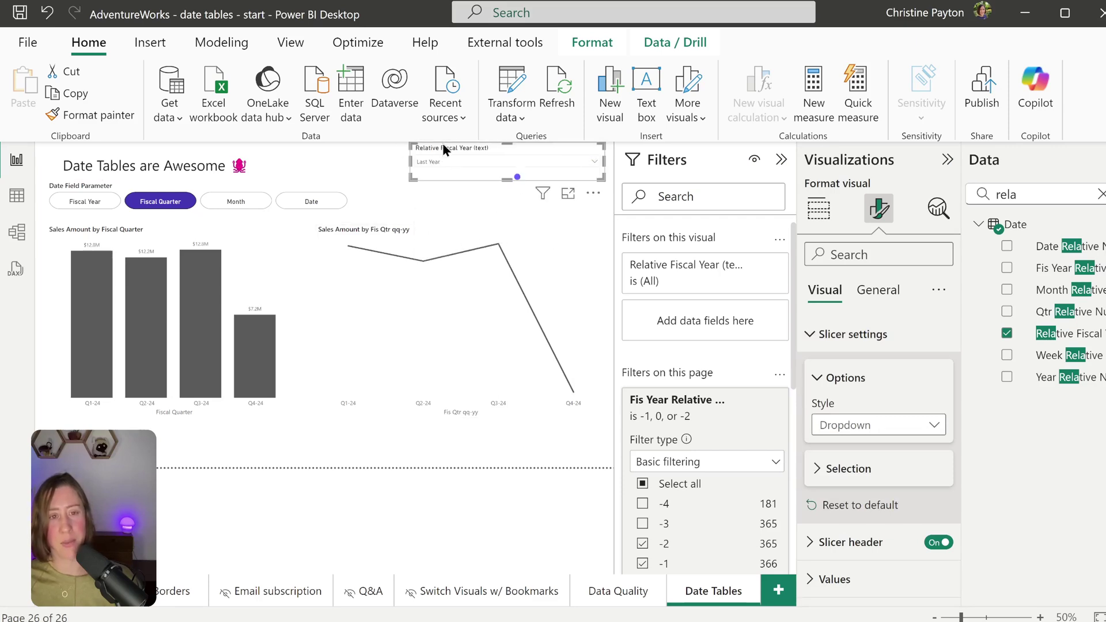
pyautogui.moveTo(443, 143); pyautogui.dragTo(416, 157)
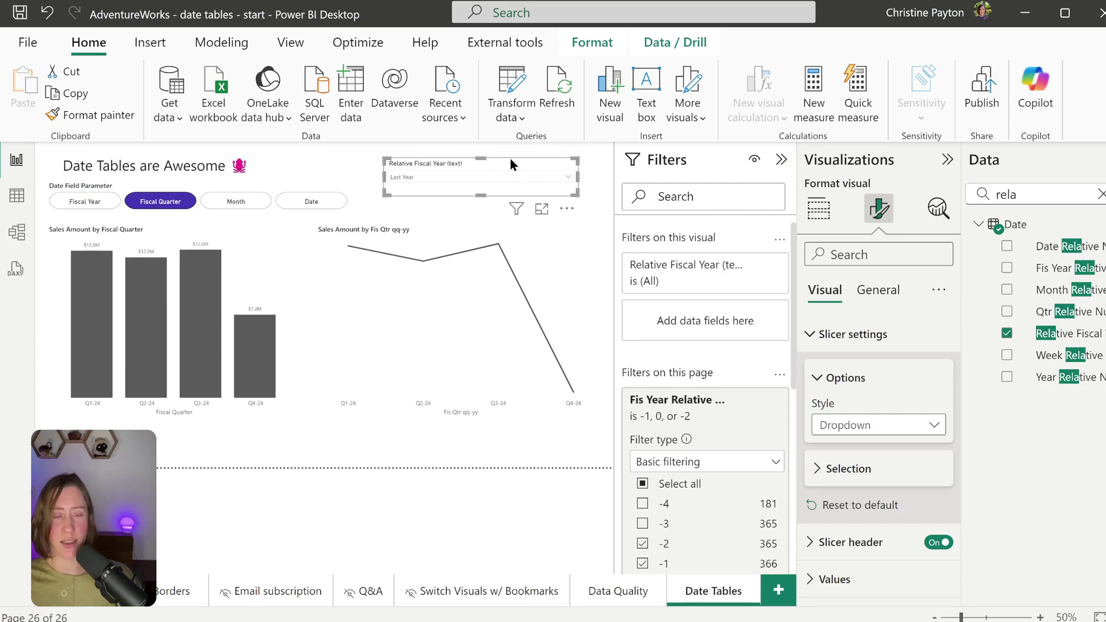